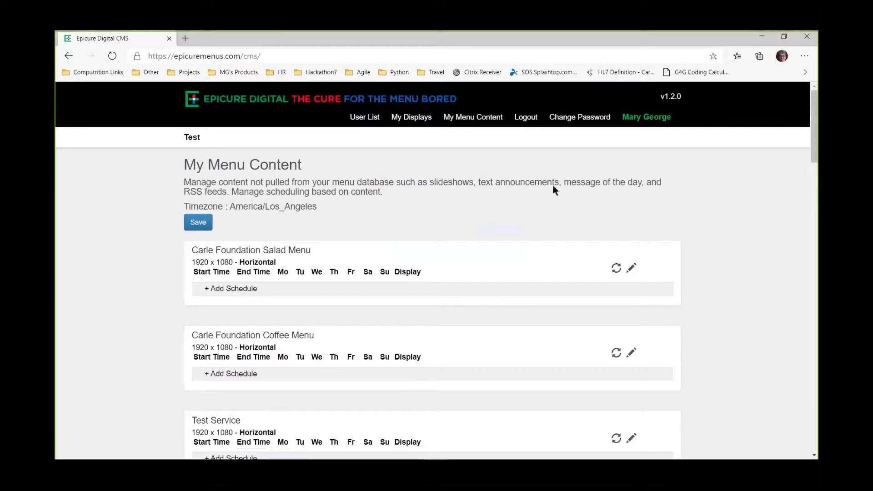
# Check the User List, and review the menus and their display schedules on the My Menu Content page.
pyautogui.click(367, 119)
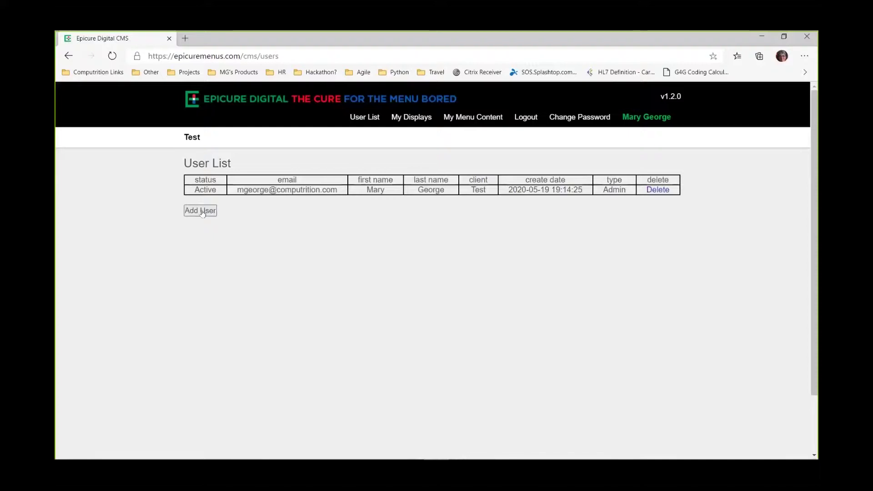
pyautogui.click(473, 119)
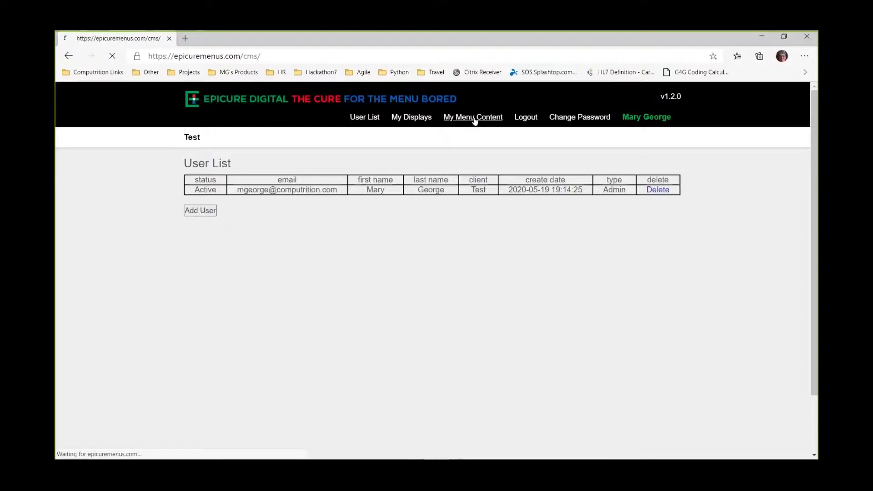
pyautogui.scroll(-1, 717, 214)
pyautogui.scroll(1, 718, 213)
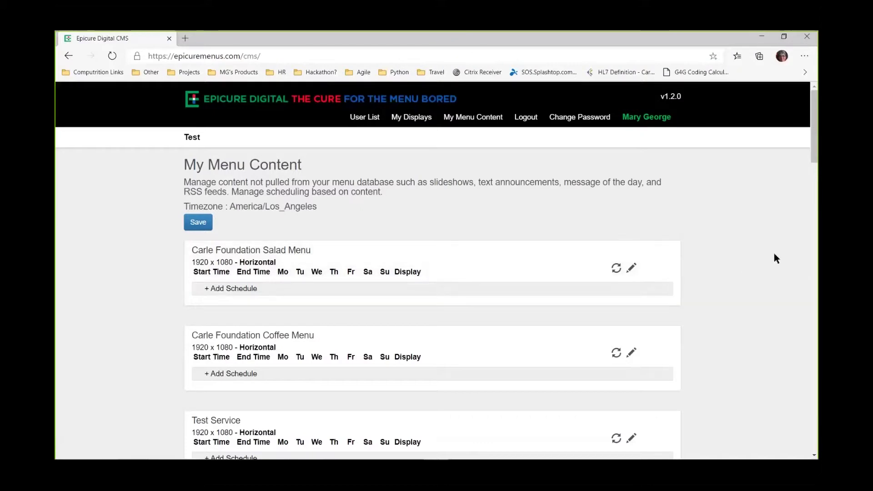
pyautogui.scroll(-1, 755, 274)
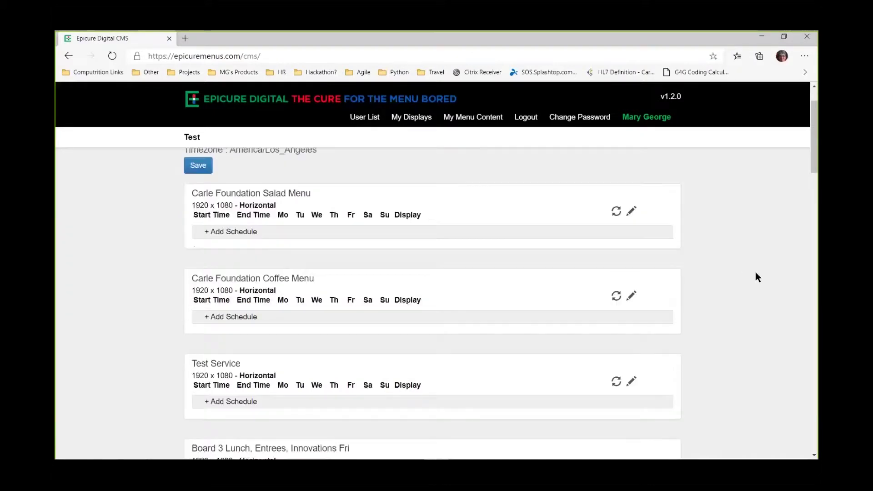
pyautogui.scroll(-1, 756, 274)
pyautogui.scroll(-1, 756, 273)
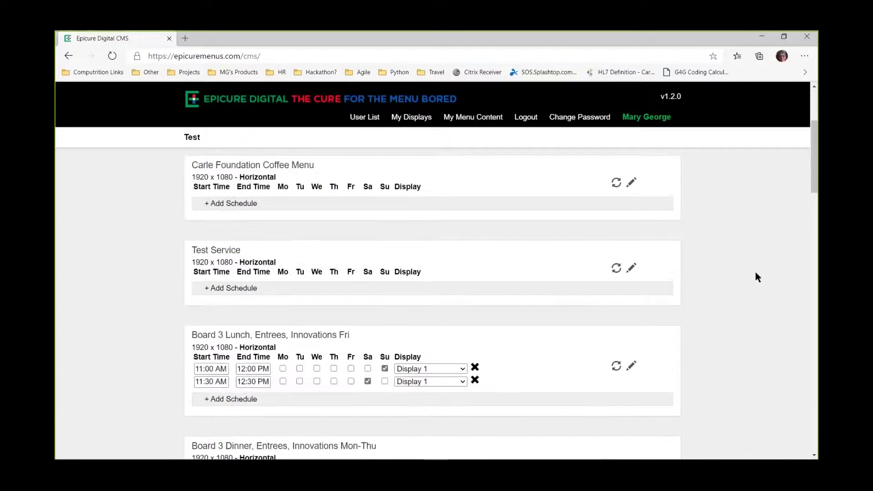
pyautogui.scroll(-2, 756, 274)
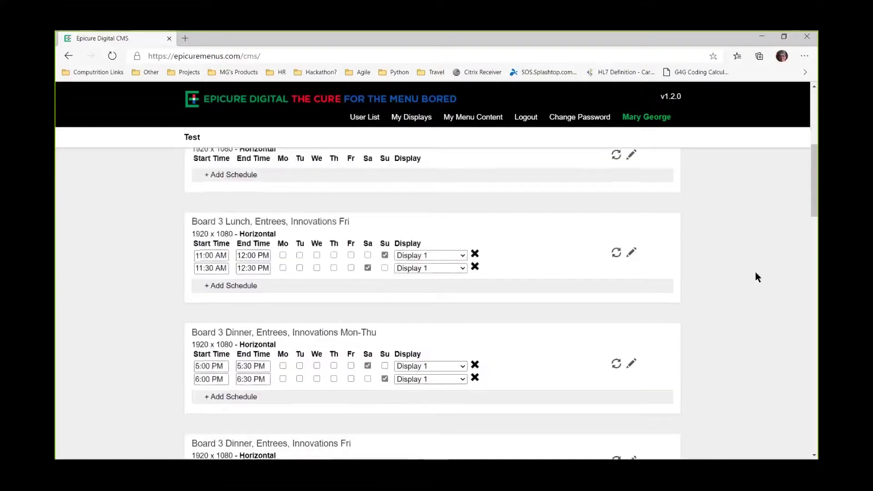
pyautogui.scroll(-2, 755, 272)
pyautogui.scroll(-1, 755, 273)
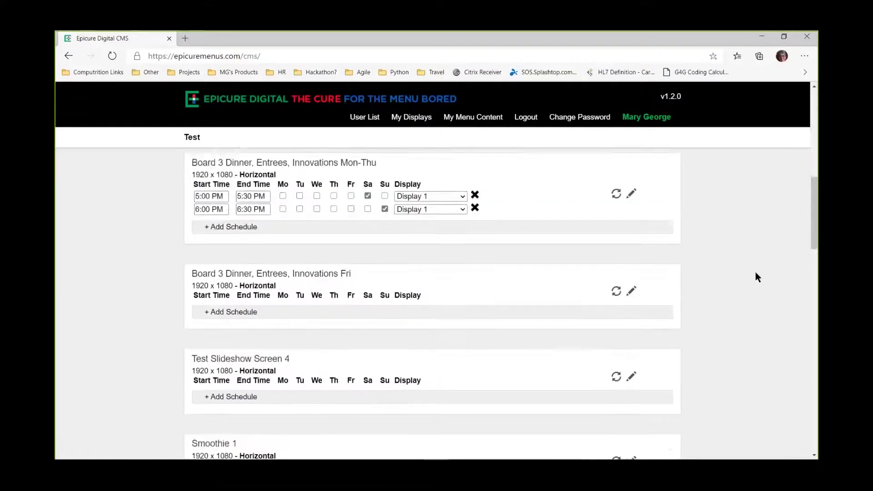
pyautogui.scroll(8, 755, 272)
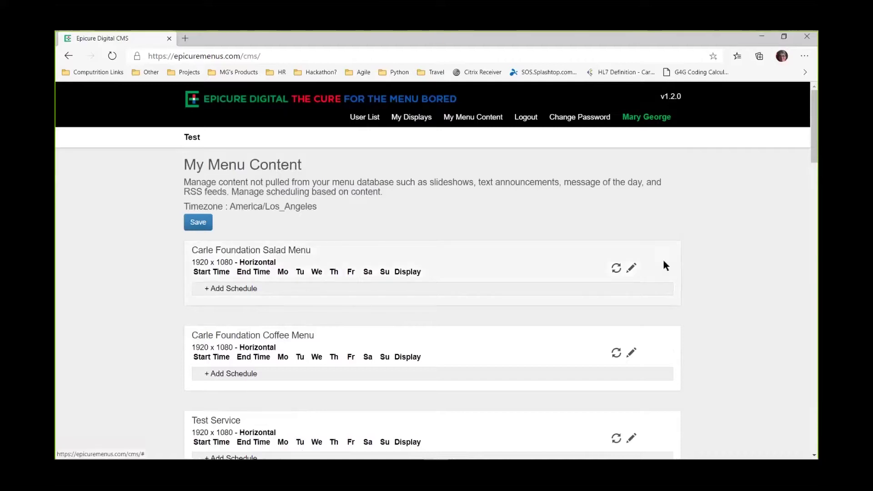
pyautogui.scroll(-5, 732, 229)
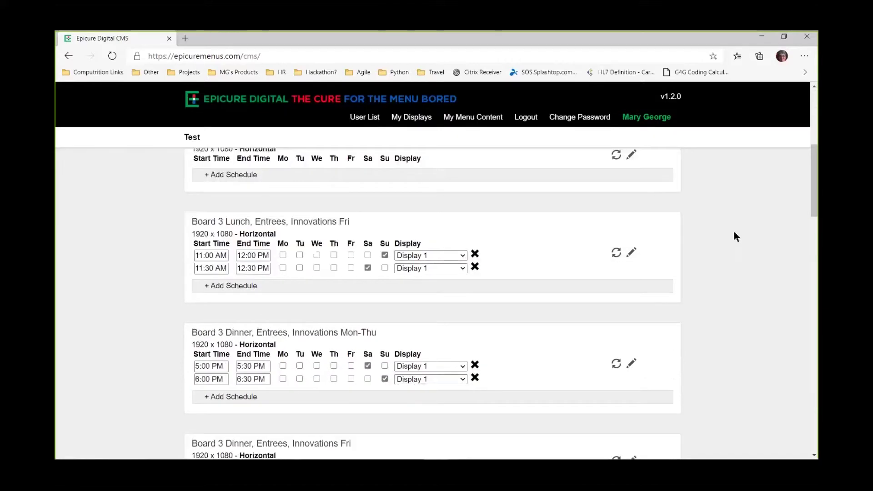
pyautogui.scroll(-1, 736, 235)
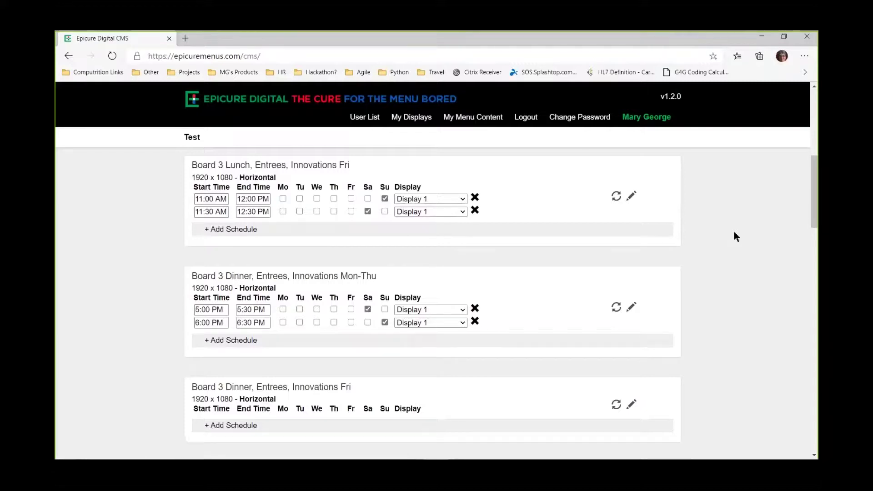
pyautogui.scroll(7, 733, 230)
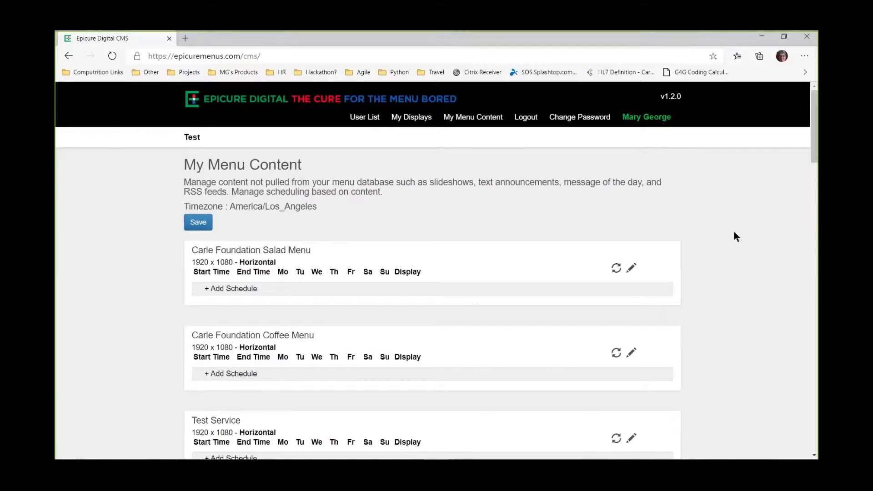
# Open the Carle Foundation Salad Menu content and preview its board for 06/26/2020 at a reduced zoom.
pyautogui.click(631, 269)
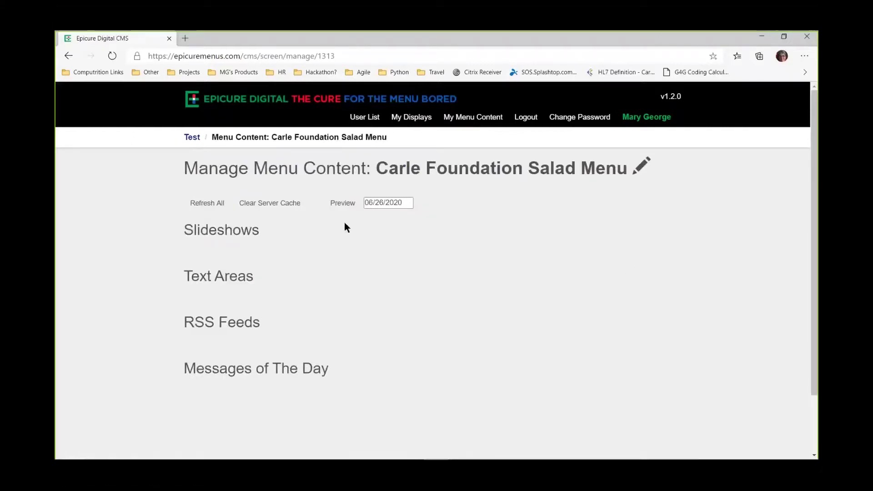
pyautogui.click(341, 203)
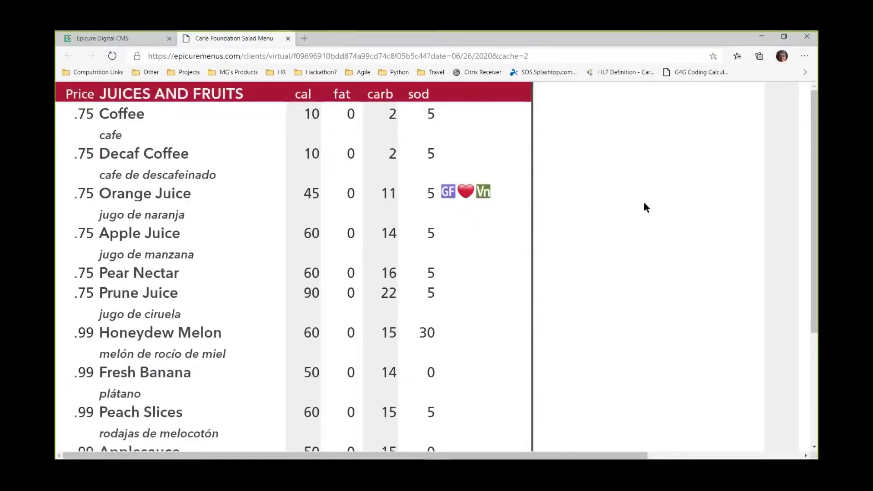
pyautogui.hotkey('ctrl', '-')
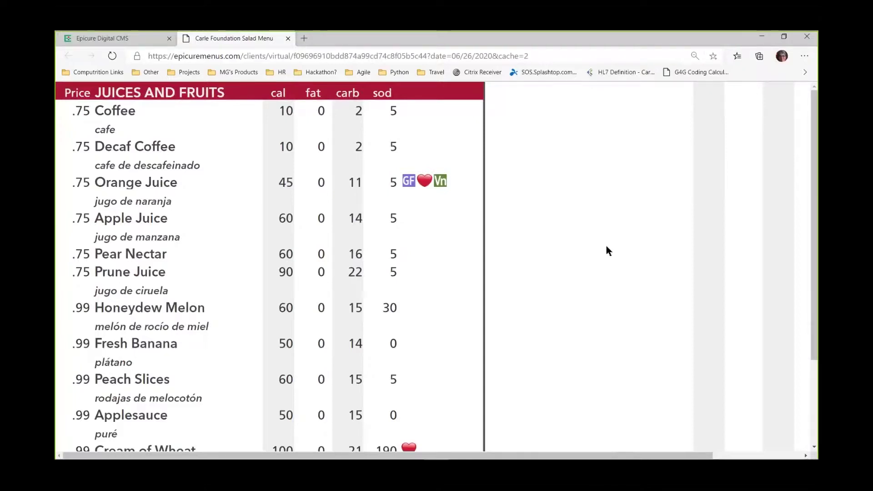
pyautogui.hotkey('ctrl', '-')
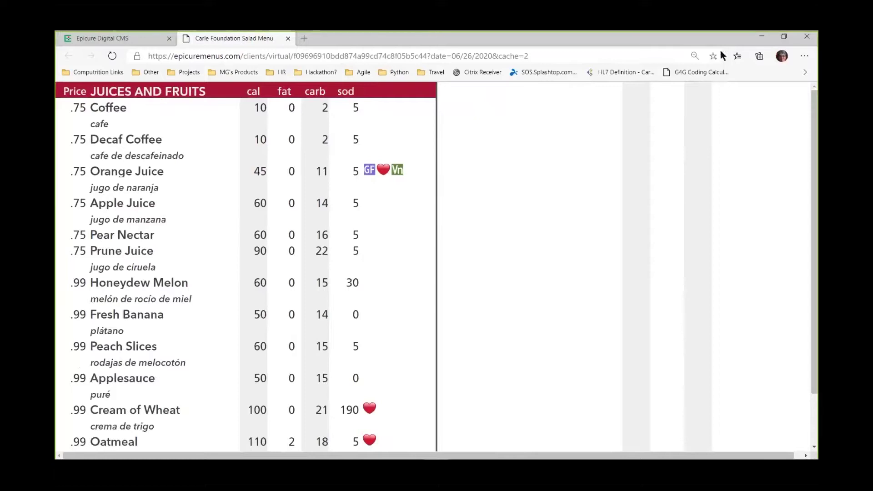
# Switch to Hospitality Suite and open the Cafeteria menu's BREAKFAST meal for June 26, 2020.
pyautogui.hotkey('alt', 'Tab')
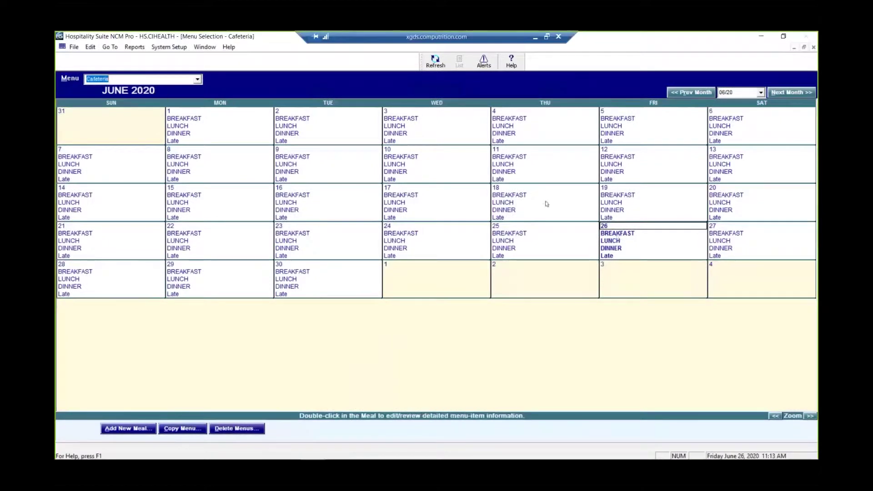
pyautogui.click(605, 233)
pyautogui.doubleClick(605, 233)
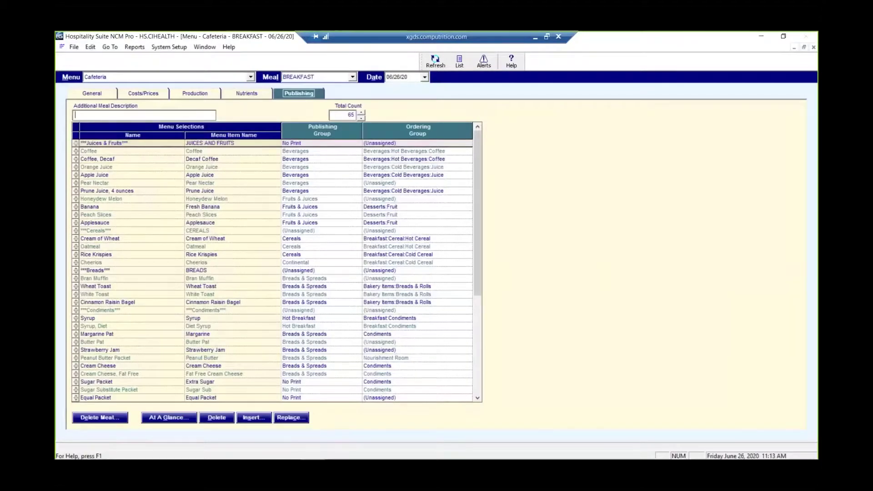
# Bring up Carle_Display_Rules_191004.pdf in Acrobat Reader and narrow its window to sit beside the breakfast menu list.
pyautogui.hotkey('alt', 'Tab')
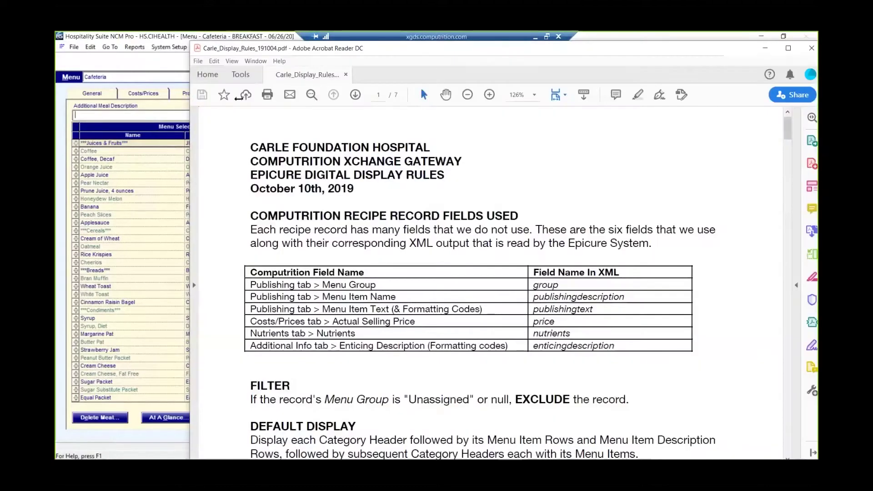
pyautogui.moveTo(185, 152); pyautogui.dragTo(276, 162)
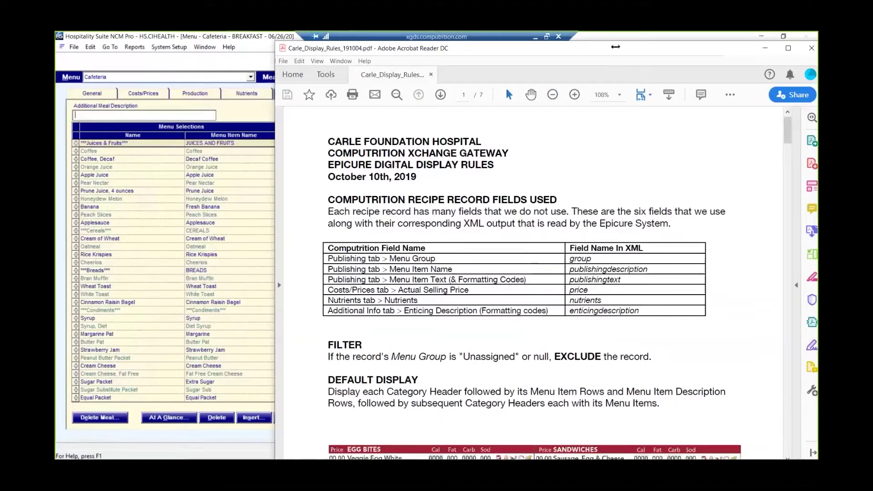
pyautogui.moveTo(619, 54); pyautogui.dragTo(647, 46)
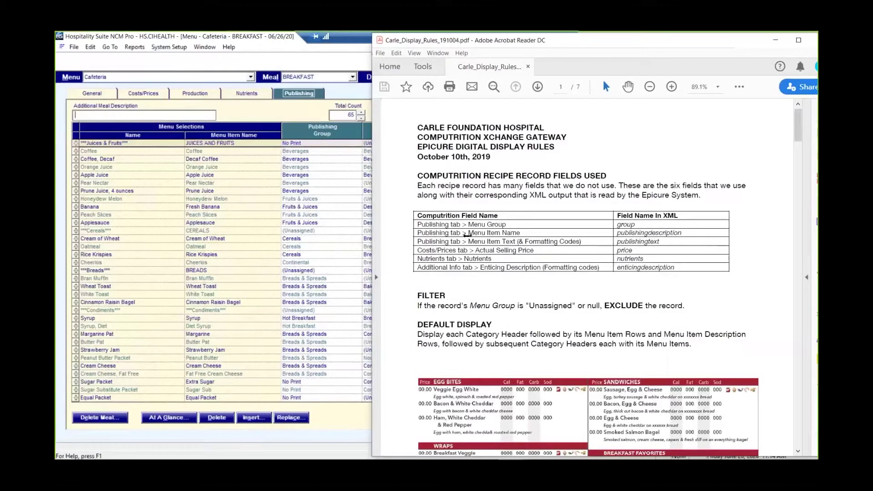
pyautogui.moveTo(467, 234); pyautogui.dragTo(468, 240)
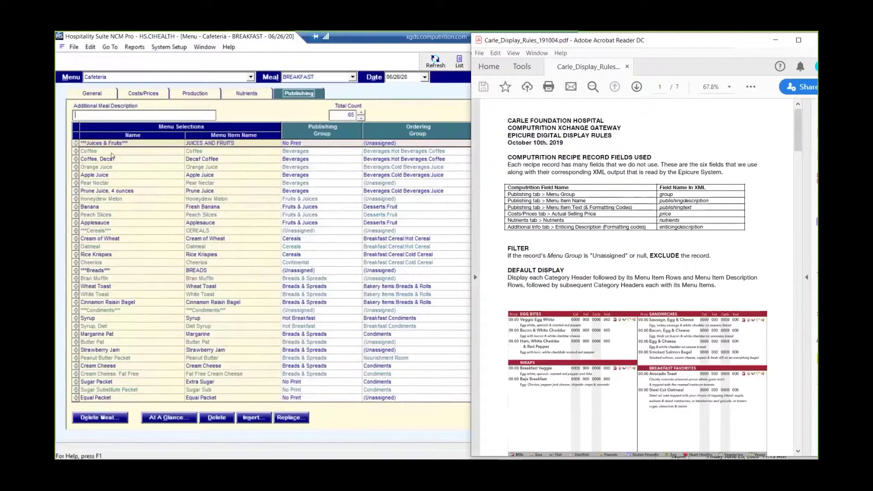
# View the Coffee recipe's details from the breakfast menu and place the display rules PDF beside its publishing fields.
pyautogui.rightClick(113, 155)
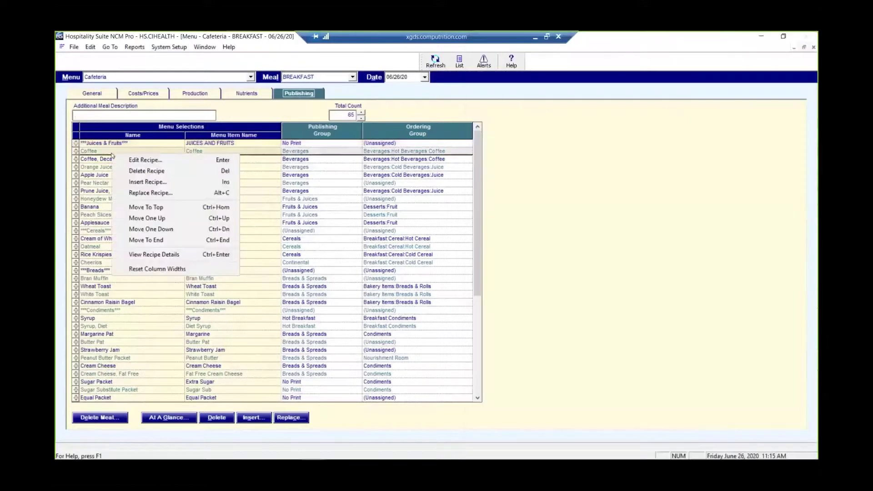
pyautogui.click(149, 254)
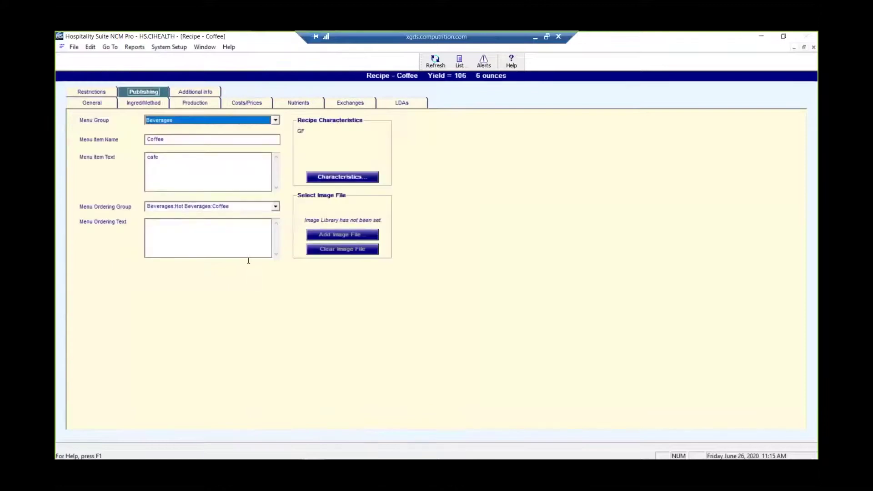
pyautogui.moveTo(448, 458)
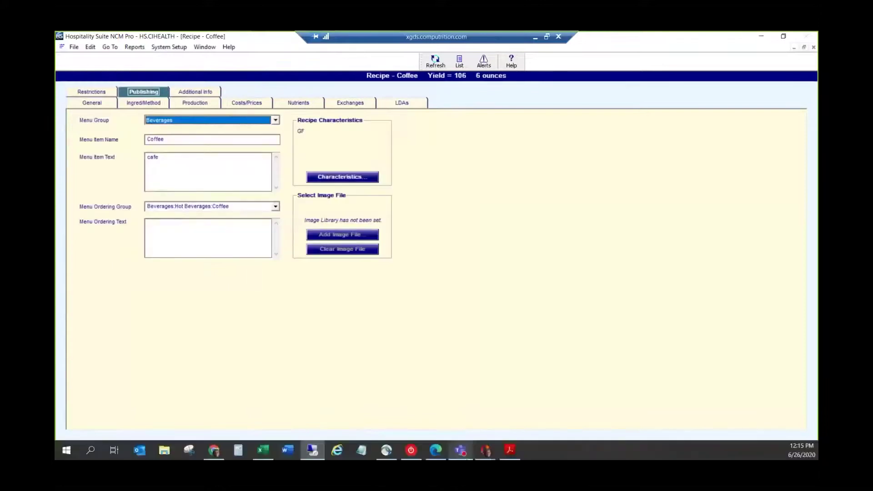
pyautogui.click(508, 451)
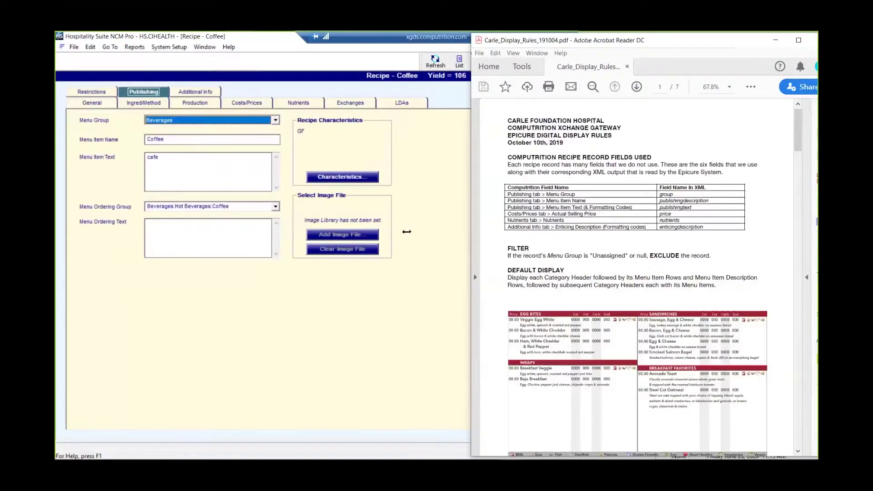
pyautogui.moveTo(406, 231); pyautogui.dragTo(410, 231)
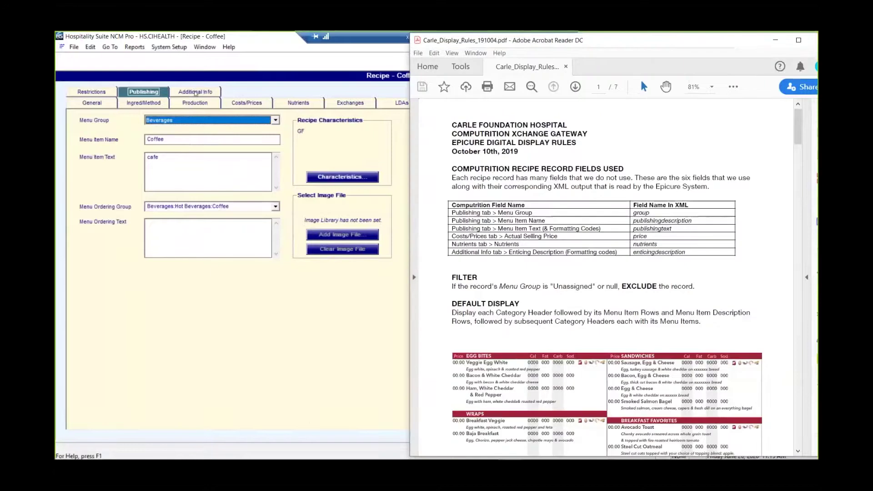
# Show the Coffee recipe's additional information and compare its Enticing Description field with the PDF's field table, filter and default display rules.
pyautogui.click(196, 93)
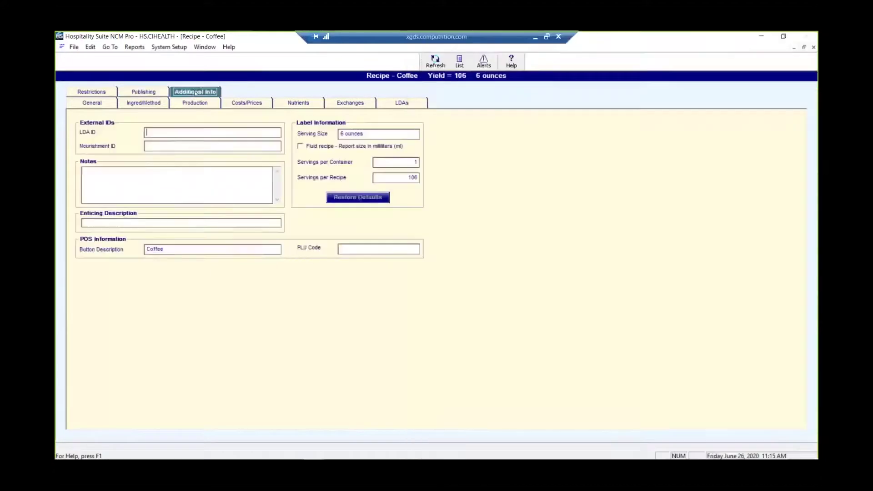
pyautogui.moveTo(591, 458)
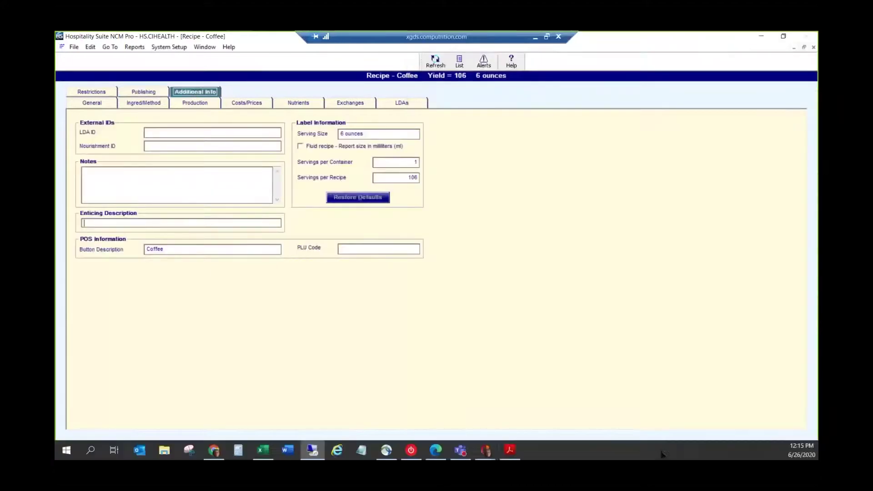
pyautogui.click(509, 455)
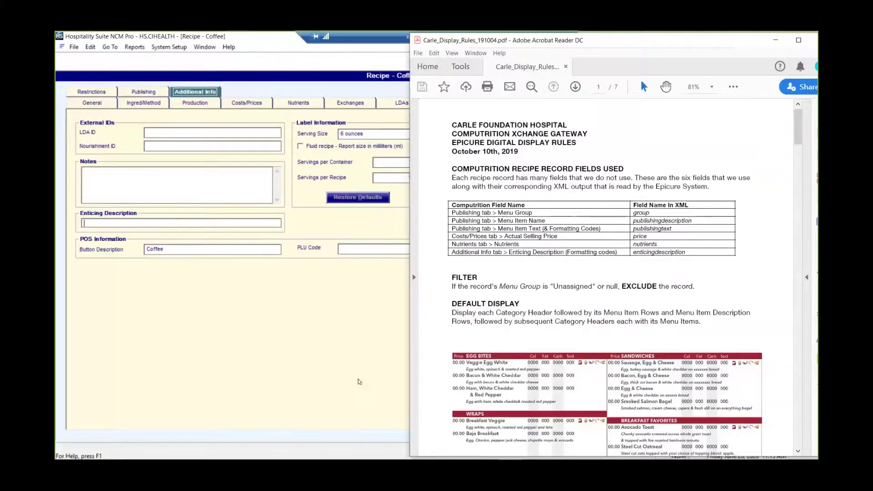
pyautogui.scroll(-1, 435, 373)
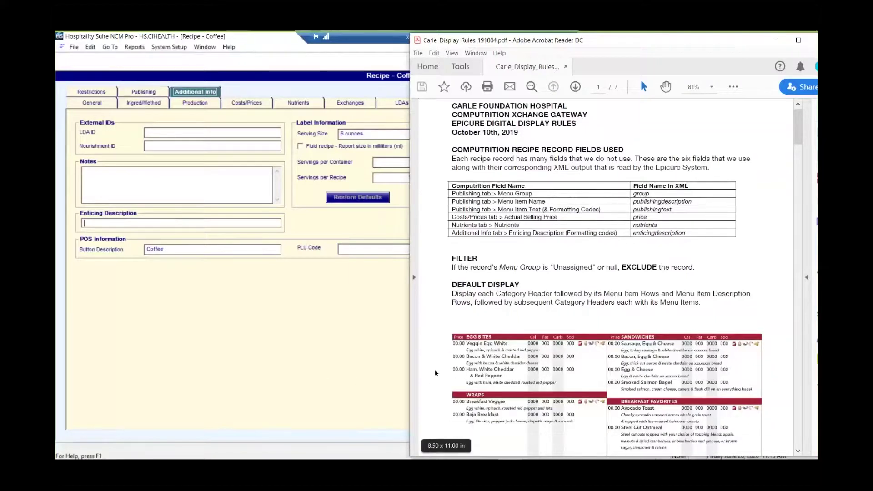
pyautogui.scroll(-1, 435, 373)
pyautogui.scroll(-2, 435, 373)
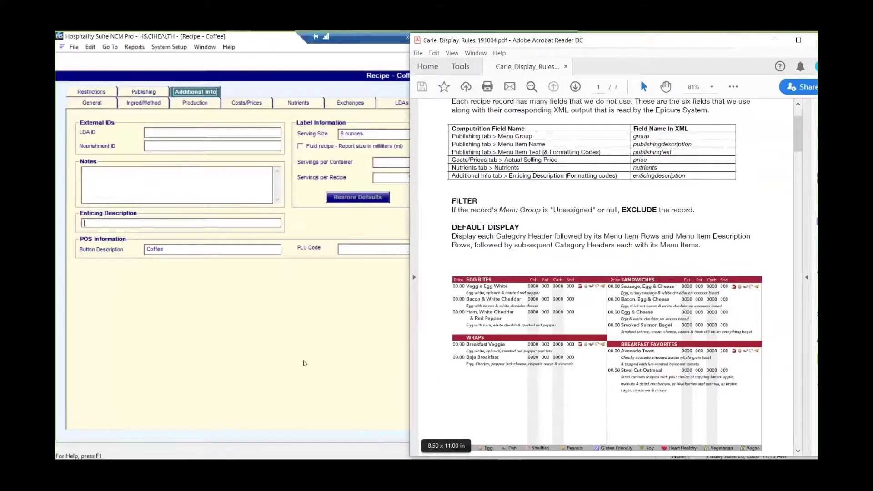
# Switch back to the Carle Foundation Salad Menu preview in the browser and examine its items, nutrients and dietary icon legend.
pyautogui.click(438, 456)
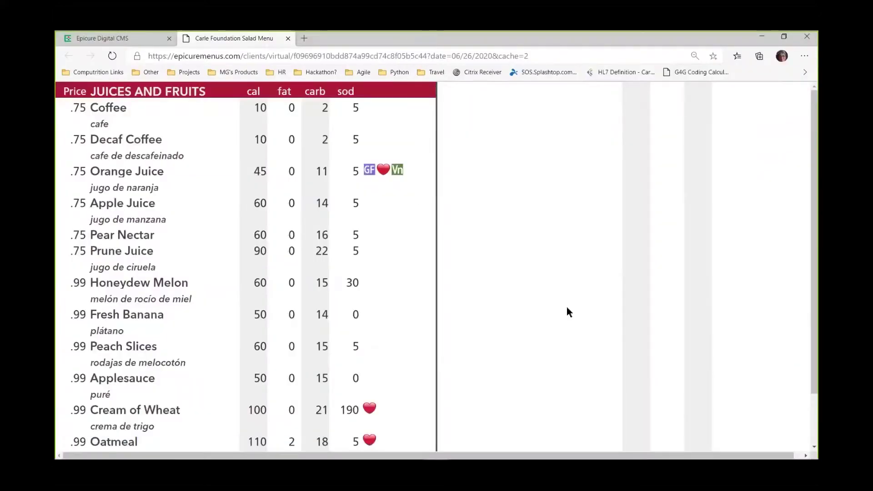
pyautogui.scroll(-1, 567, 309)
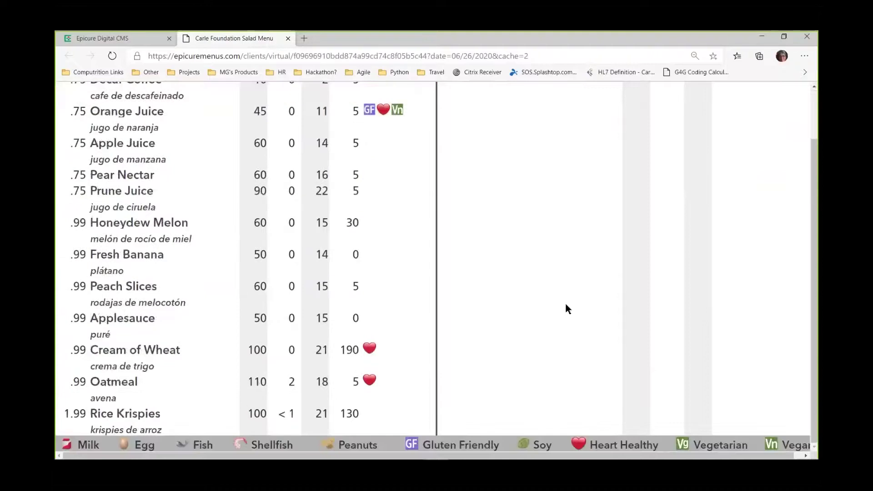
pyautogui.scroll(1, 567, 304)
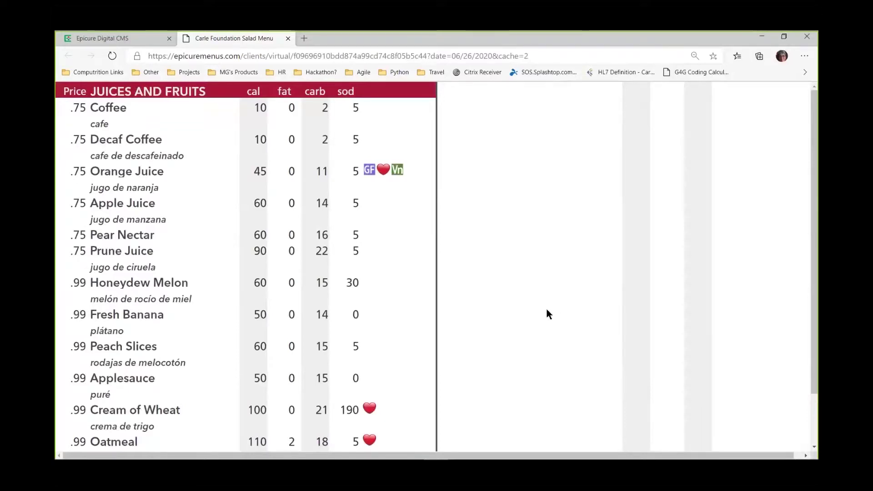
pyautogui.scroll(-1, 549, 313)
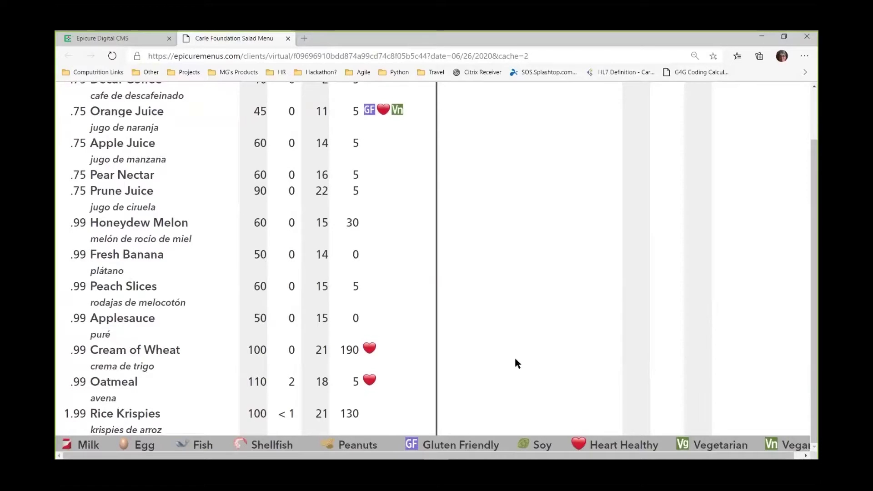
# Switch to Hospitality Suite, close the Coffee recipe and maximize the Cafeteria breakfast menu window.
pyautogui.moveTo(641, 456); pyautogui.dragTo(650, 456)
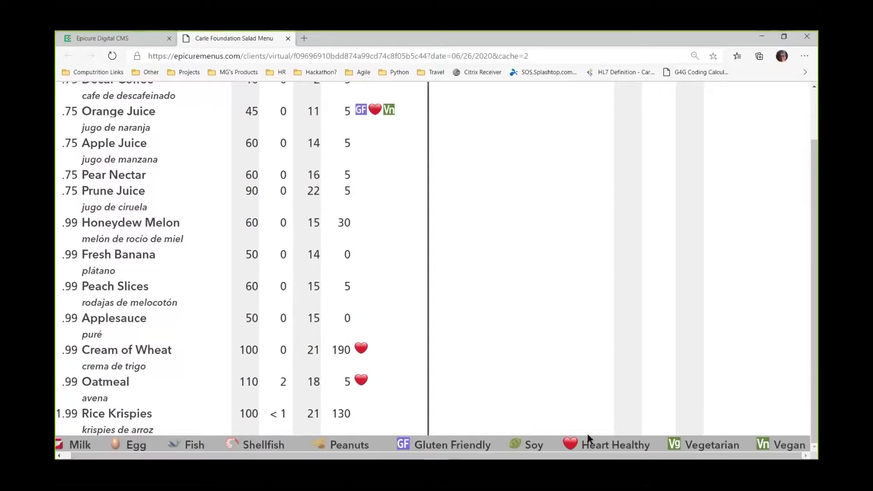
pyautogui.moveTo(591, 459)
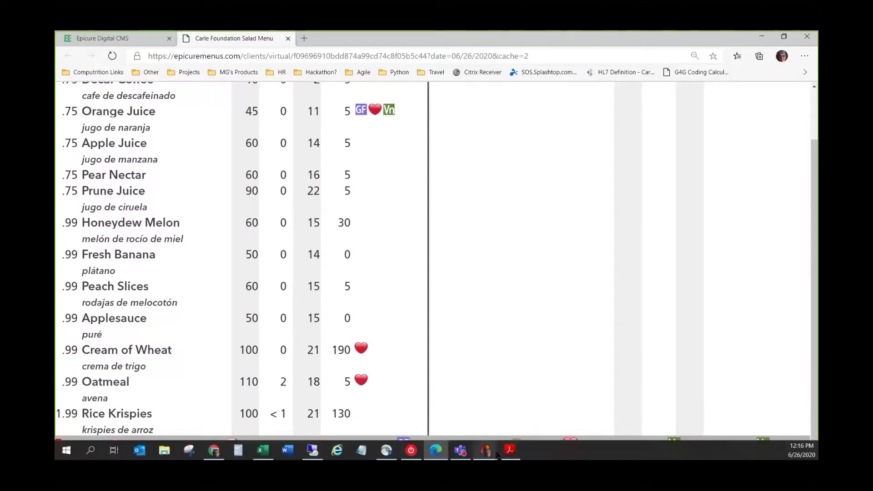
pyautogui.moveTo(442, 457)
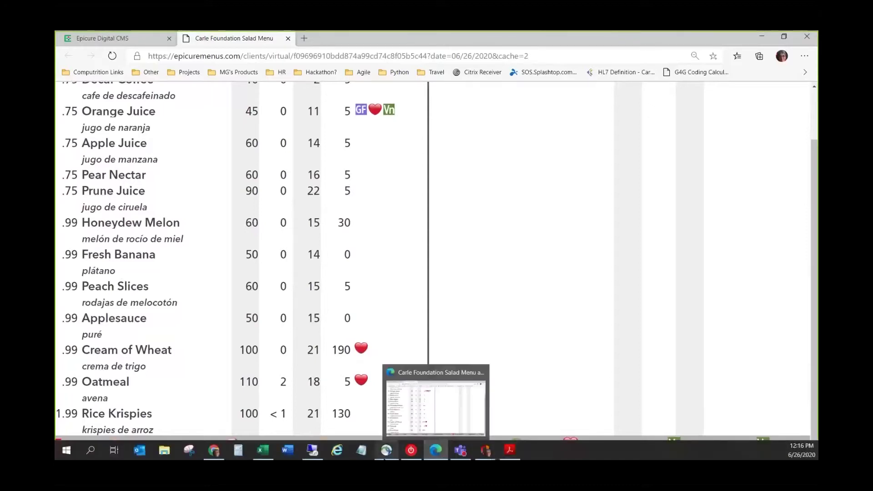
pyautogui.click(312, 456)
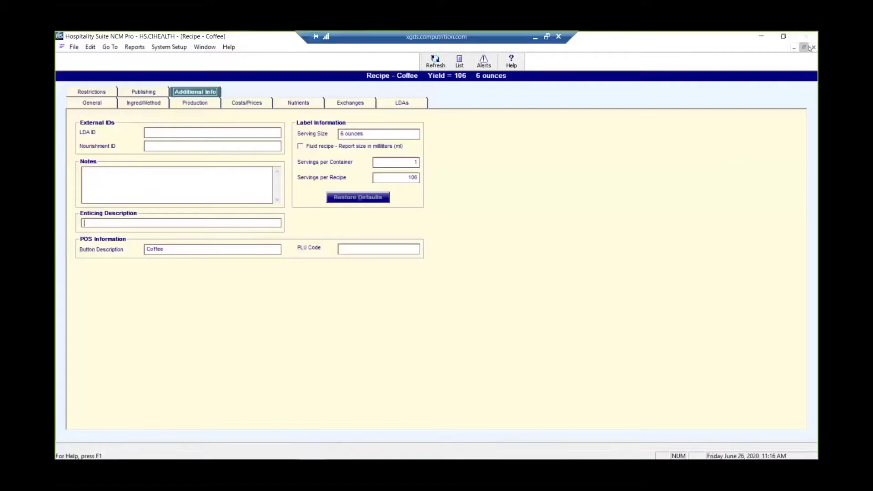
pyautogui.click(804, 48)
pyautogui.click(481, 121)
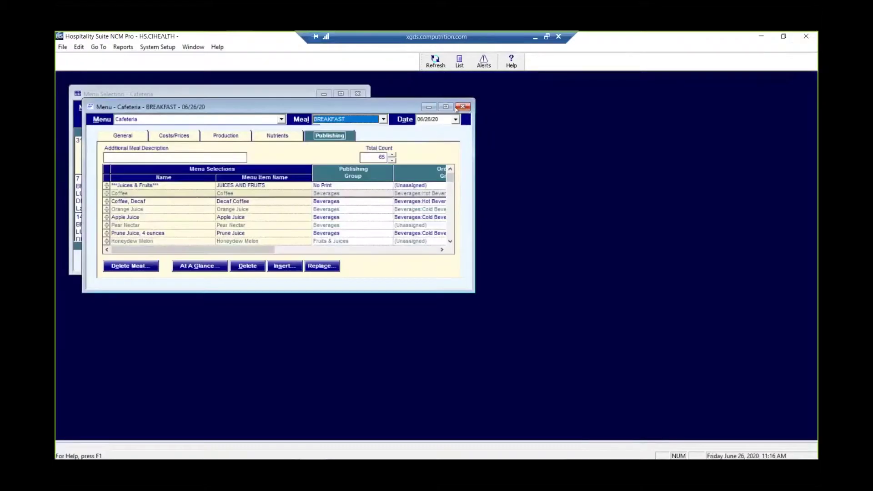
pyautogui.click(445, 107)
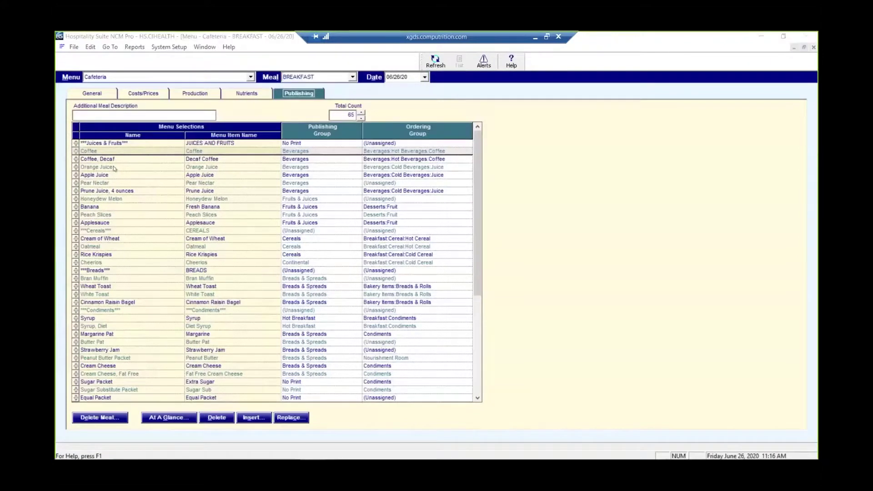
pyautogui.press('Escape')
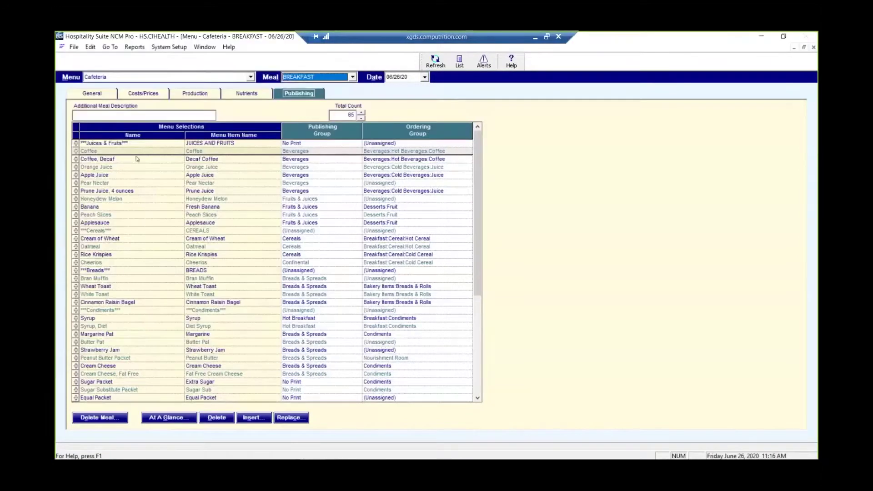
# View the Orange Juice recipe's details from the breakfast menu list.
pyautogui.click(115, 168)
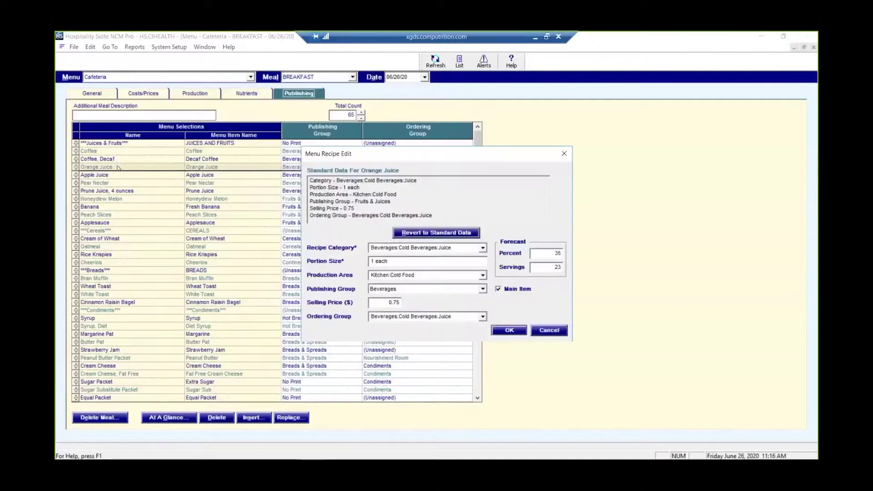
pyautogui.click(546, 331)
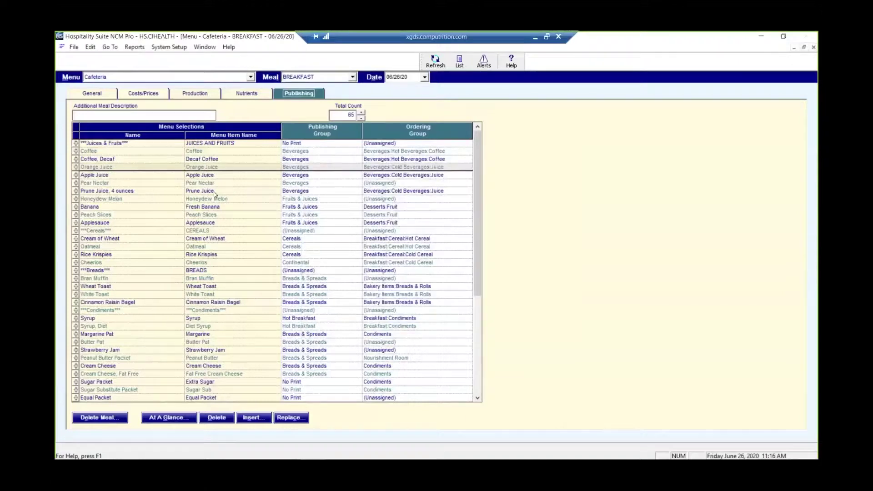
pyautogui.rightClick(173, 168)
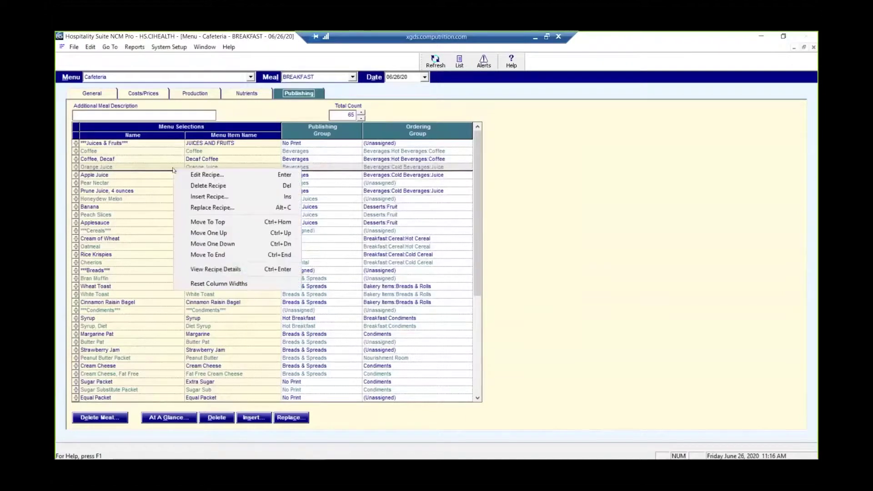
pyautogui.click(198, 270)
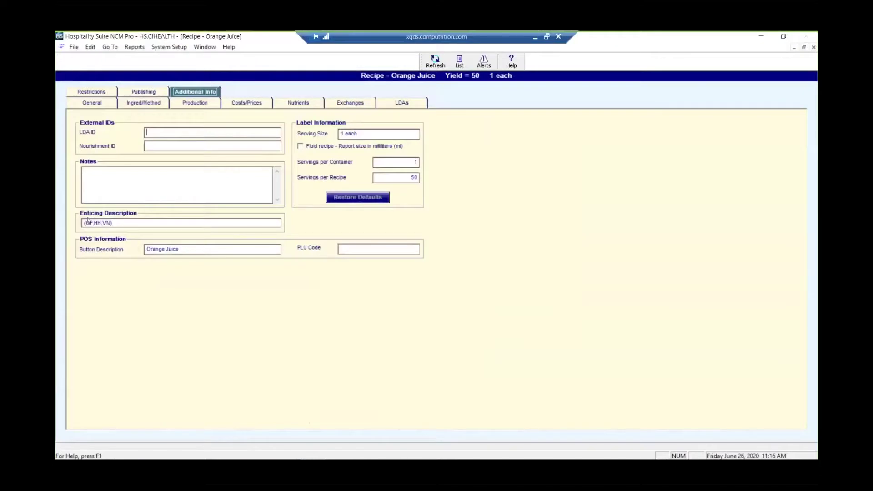
# Bring up the Carle Foundation Salad Menu preview in the browser as a smaller window beside the Orange Juice recipe's Enticing Description.
pyautogui.moveTo(287, 450)
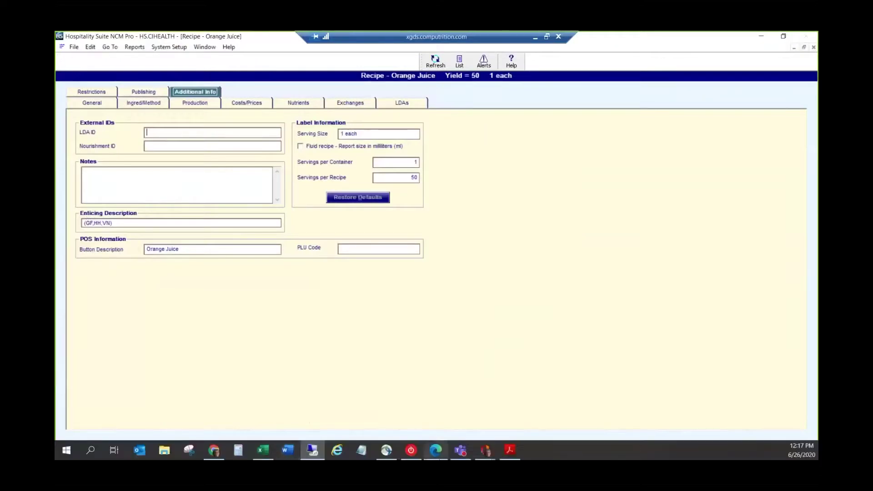
pyautogui.click(435, 450)
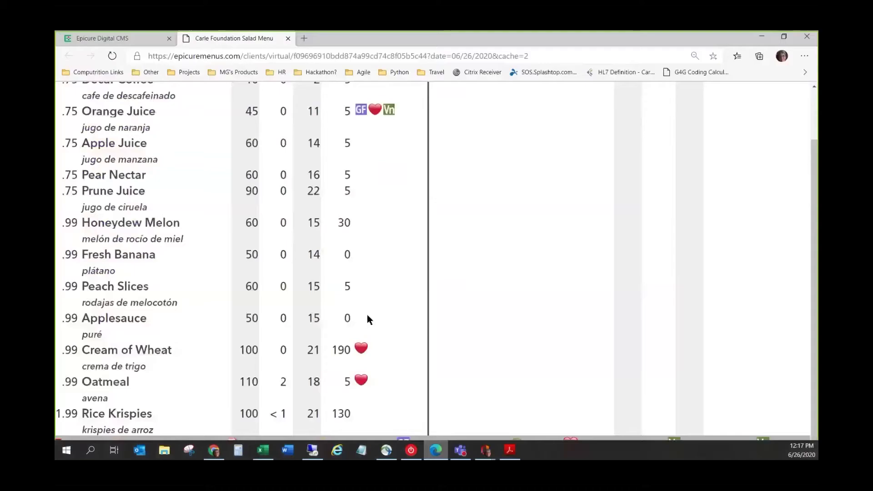
pyautogui.click(783, 36)
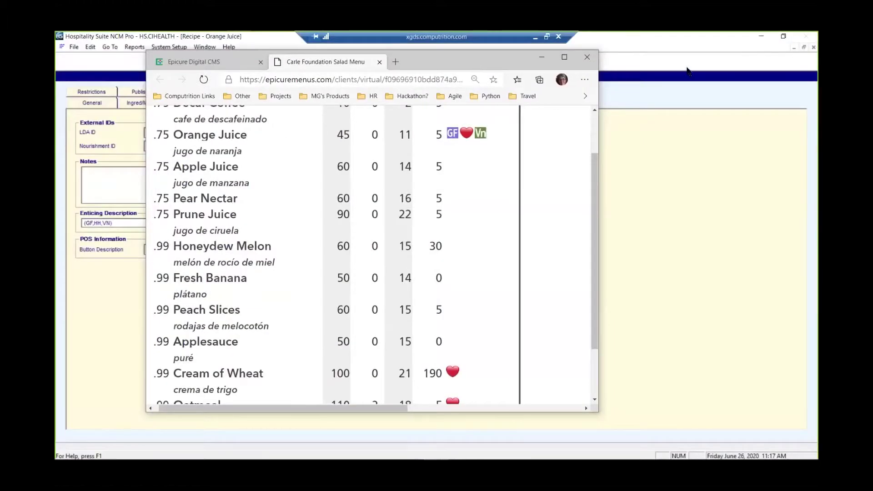
pyautogui.moveTo(454, 59); pyautogui.dragTo(666, 65)
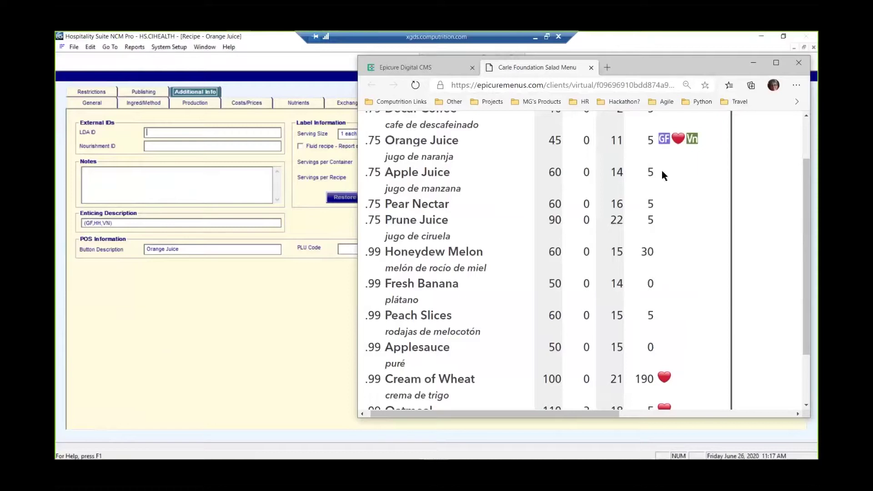
pyautogui.click(691, 413)
pyautogui.moveTo(653, 415); pyautogui.dragTo(459, 425)
# Show the Orange Juice recipe's publishing fields and compare its menu item name and text with the browser's menu preview.
pyautogui.click(153, 94)
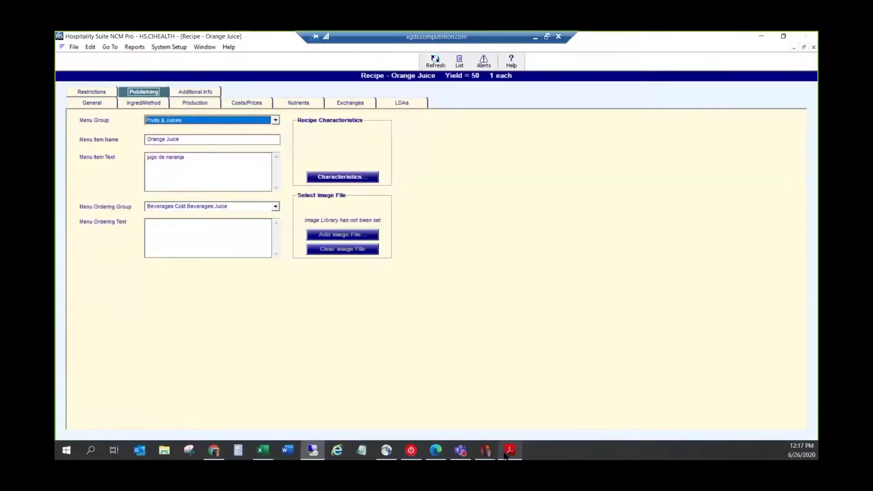
pyautogui.moveTo(493, 452)
pyautogui.click(436, 450)
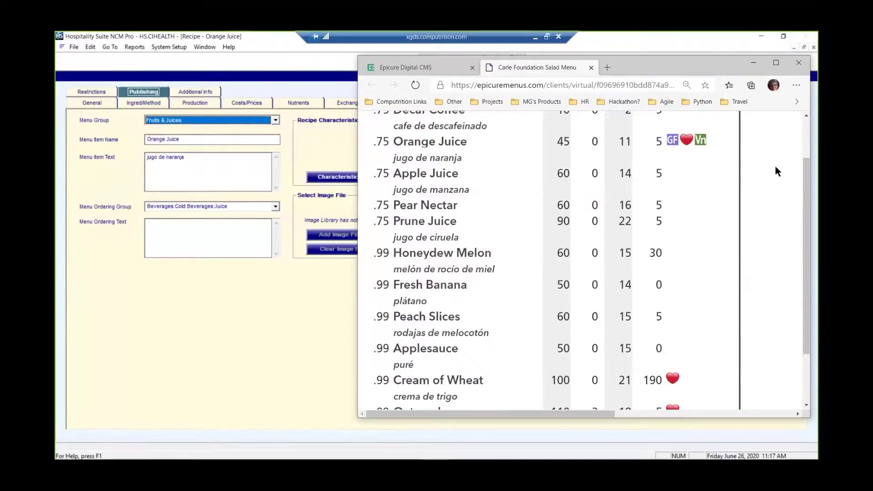
pyautogui.scroll(2, 777, 171)
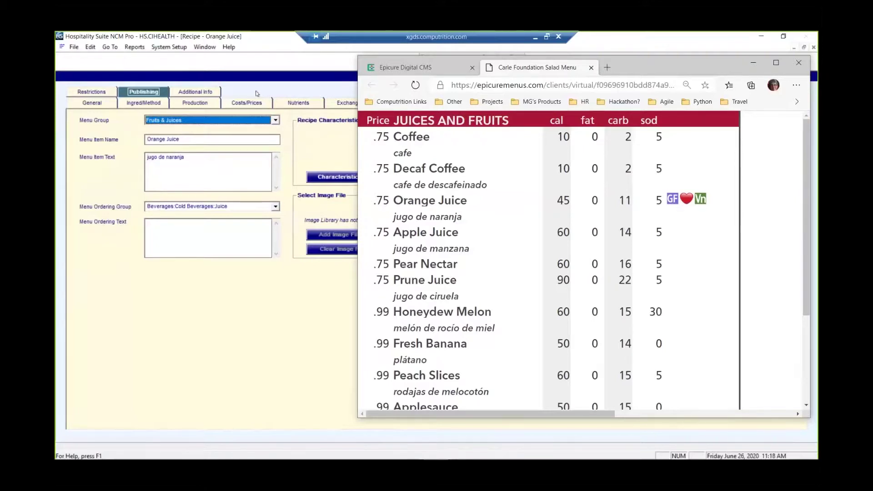
# Append "ADD OTHER STUFF" to the Orange Juice recipe's Menu Item Text and save the recipe.
pyautogui.click(190, 158)
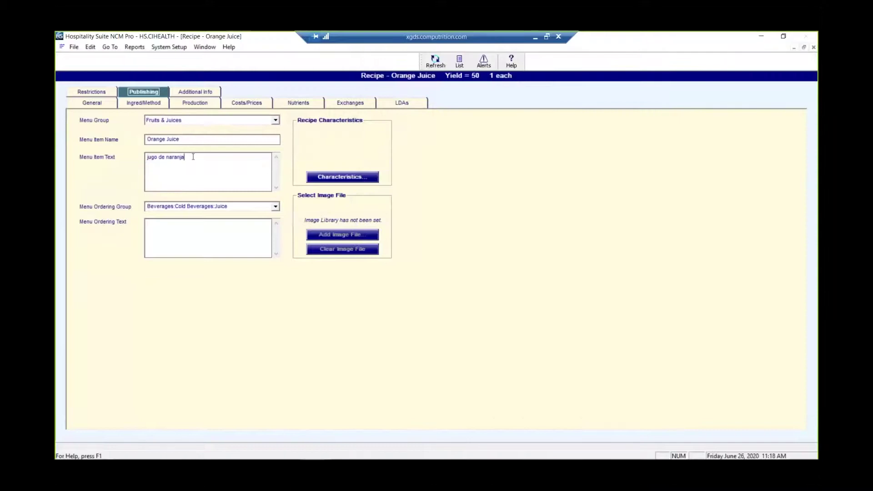
pyautogui.write('ADD O')
pyautogui.write('THER STUFF')
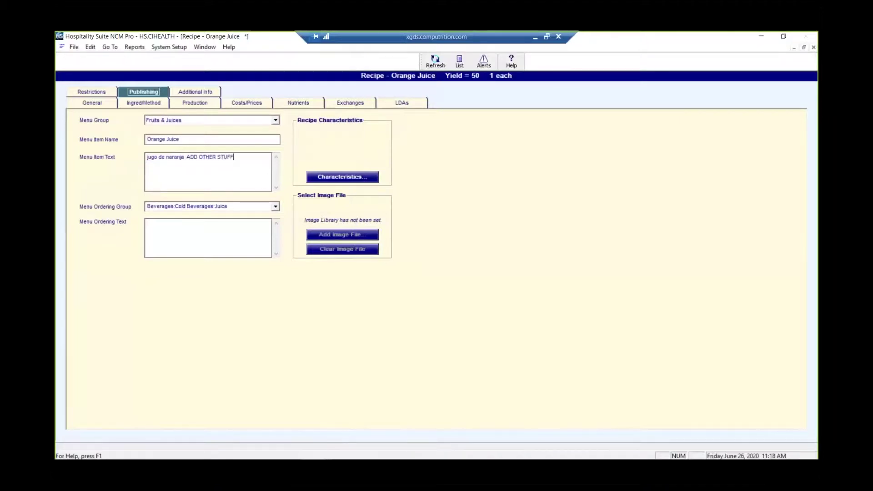
pyautogui.moveTo(560, 452)
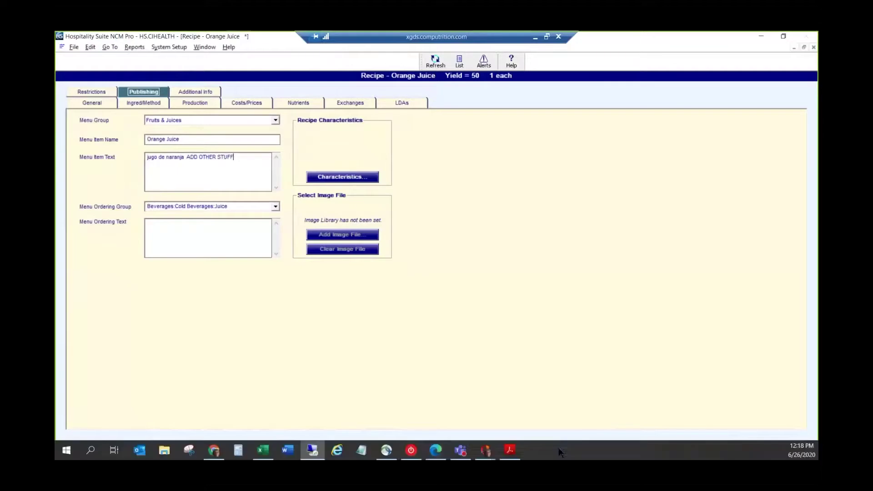
pyautogui.click(436, 450)
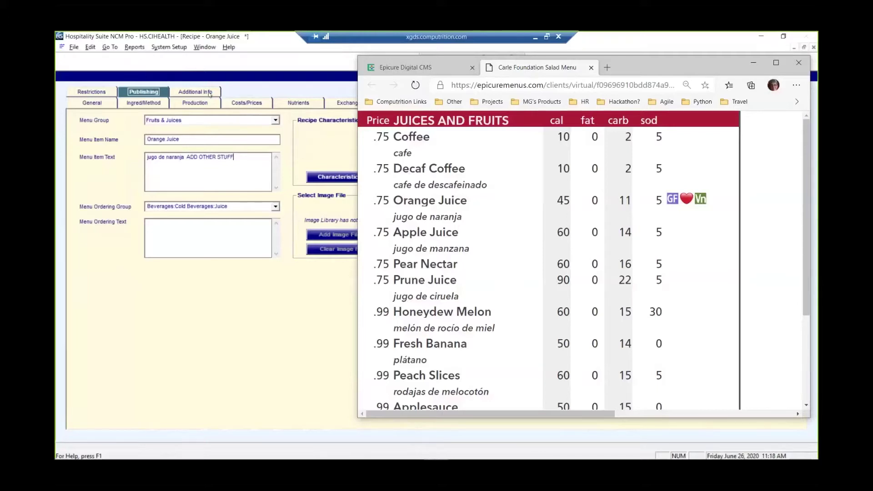
pyautogui.click(323, 67)
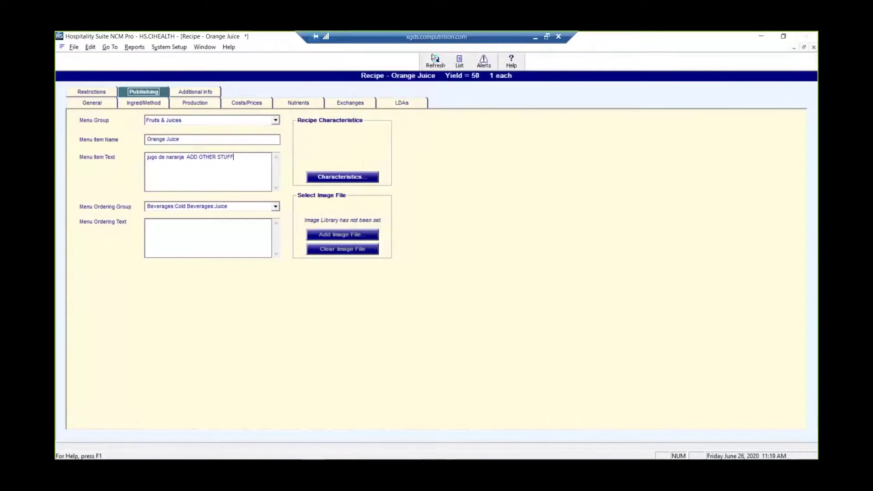
pyautogui.click(443, 62)
# Return to the browser, reload the Carle Foundation Salad Menu preview and make its window slightly taller.
pyautogui.click(434, 453)
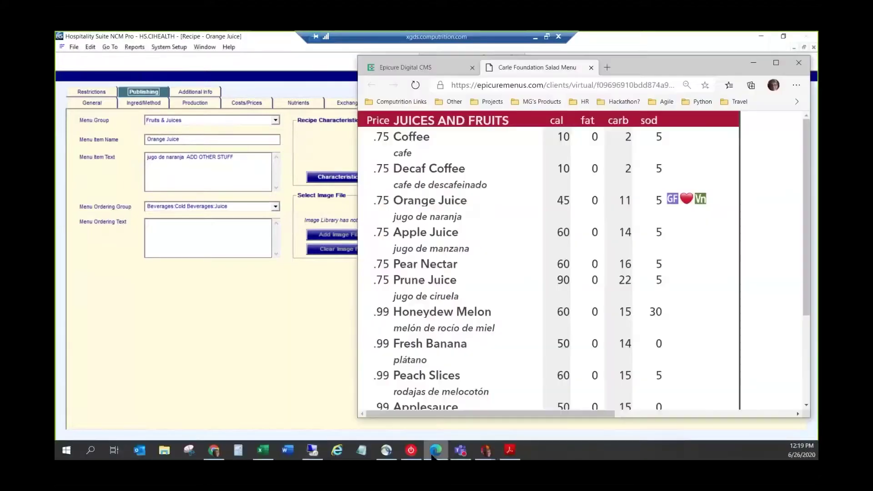
pyautogui.click(416, 86)
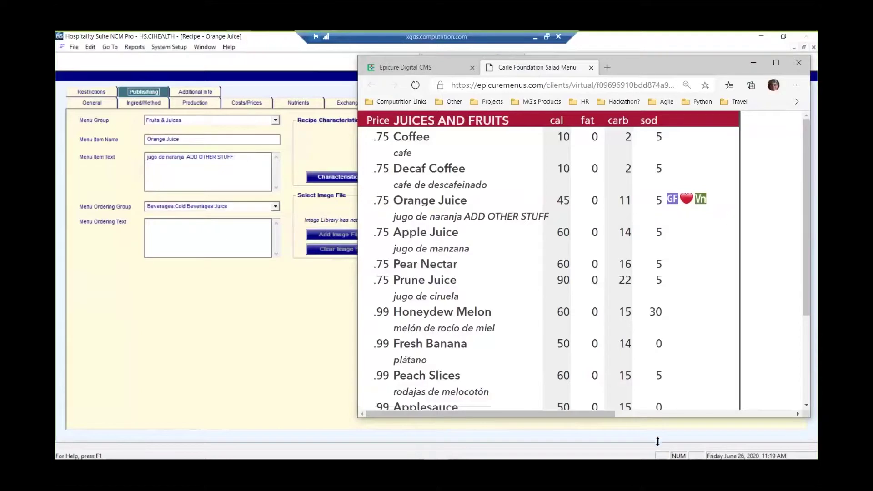
pyautogui.moveTo(657, 441); pyautogui.dragTo(658, 443)
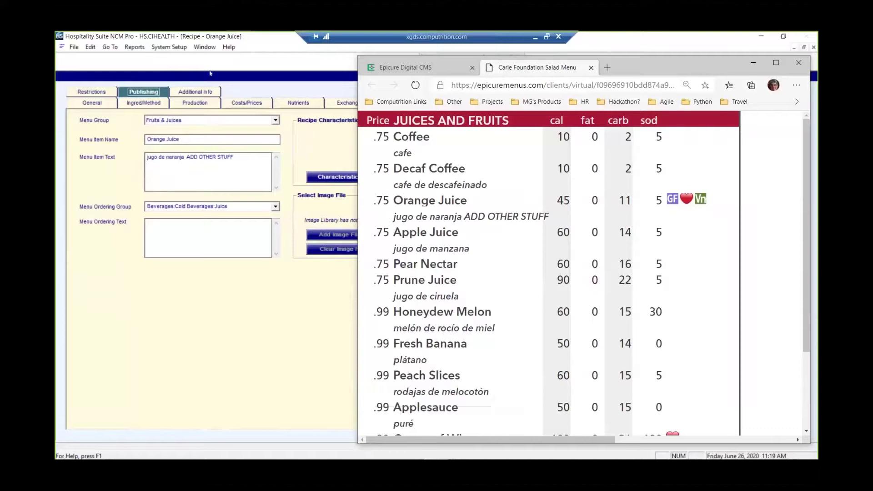
# Show the Orange Juice recipe's additional information and compare its Enticing Description codes with the icons in the menu preview.
pyautogui.click(204, 93)
pyautogui.moveTo(450, 458)
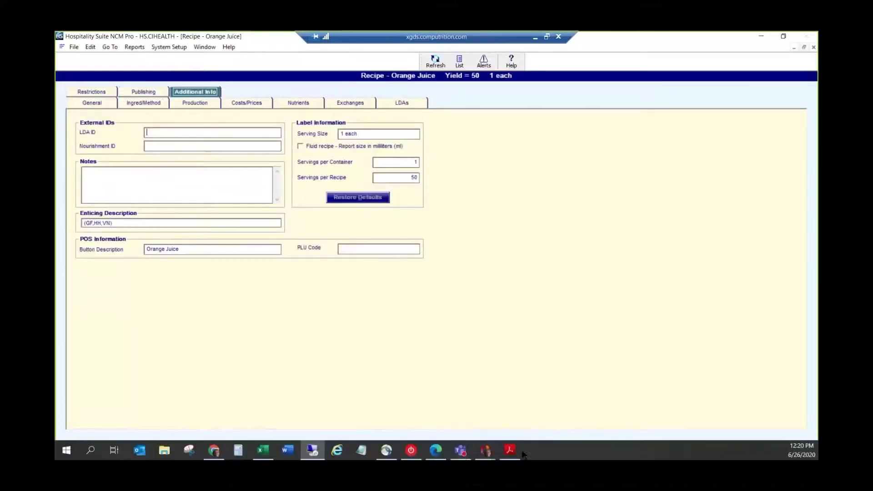
pyautogui.click(437, 452)
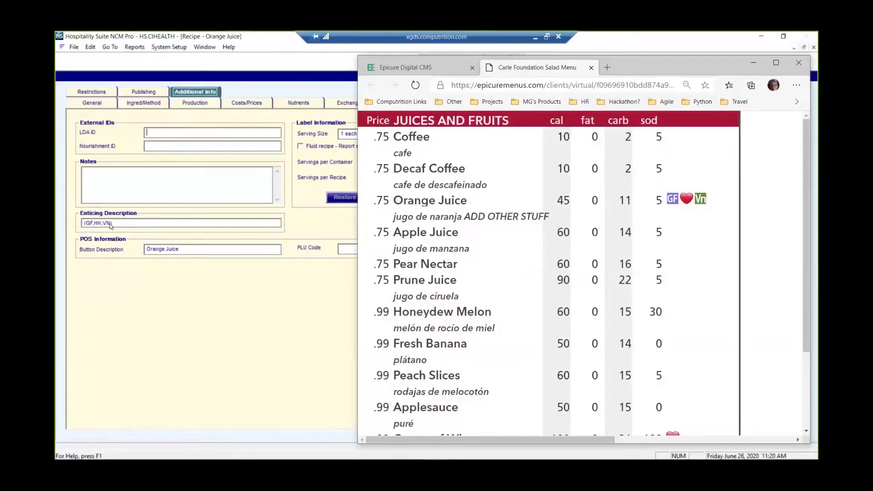
# Shorten the Orange Juice recipe's Enticing Description to (GF,HH), save it and reload the menu preview in the browser.
pyautogui.click(110, 224)
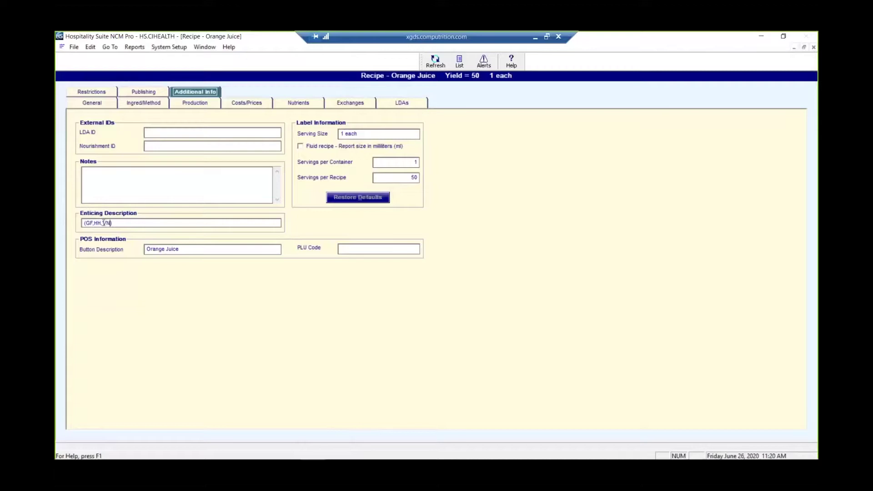
pyautogui.moveTo(103, 223); pyautogui.dragTo(112, 223)
pyautogui.press('Delete')
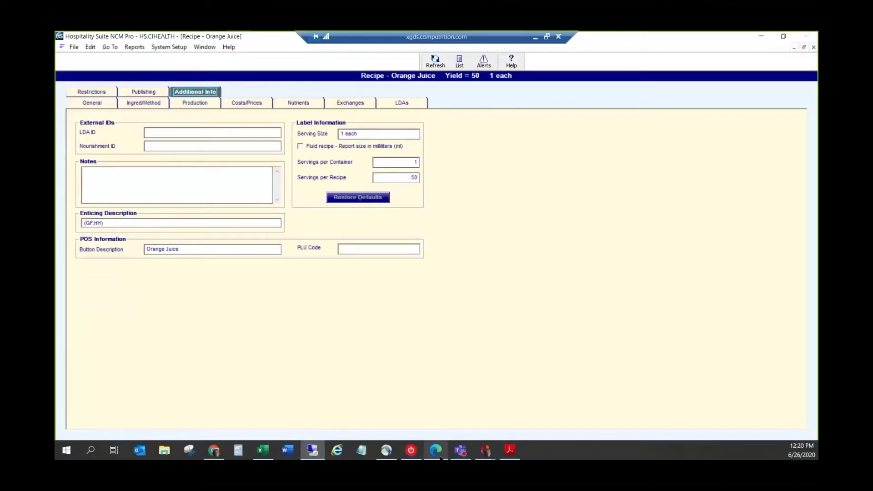
pyautogui.click(436, 450)
pyautogui.click(412, 86)
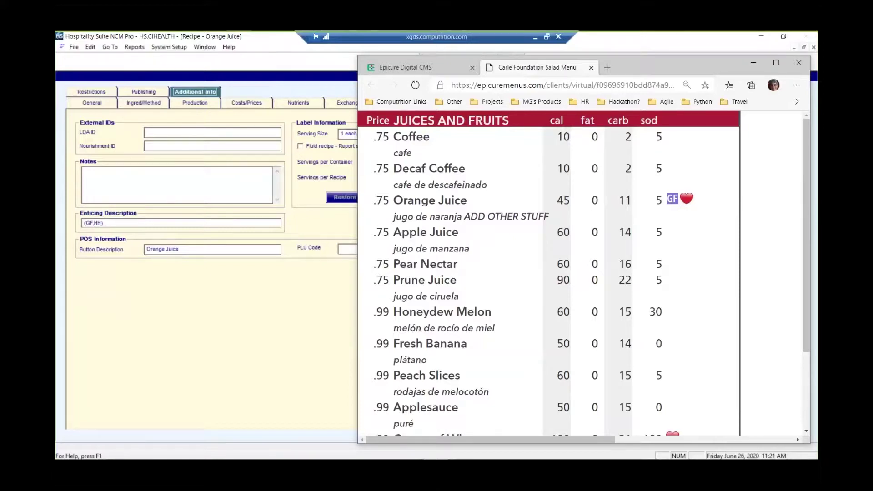
# Close the Orange Juice recipe and view the details of the Juices & Fruits heading recipe from the breakfast menu.
pyautogui.click(814, 48)
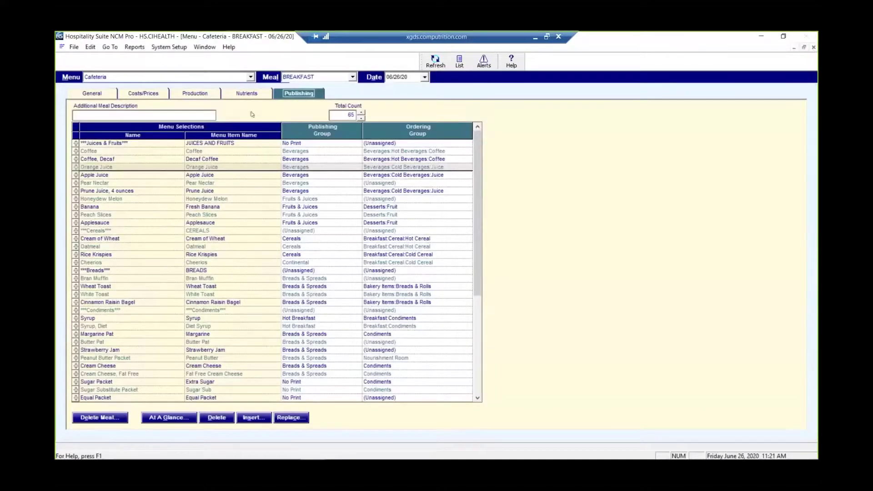
pyautogui.rightClick(146, 149)
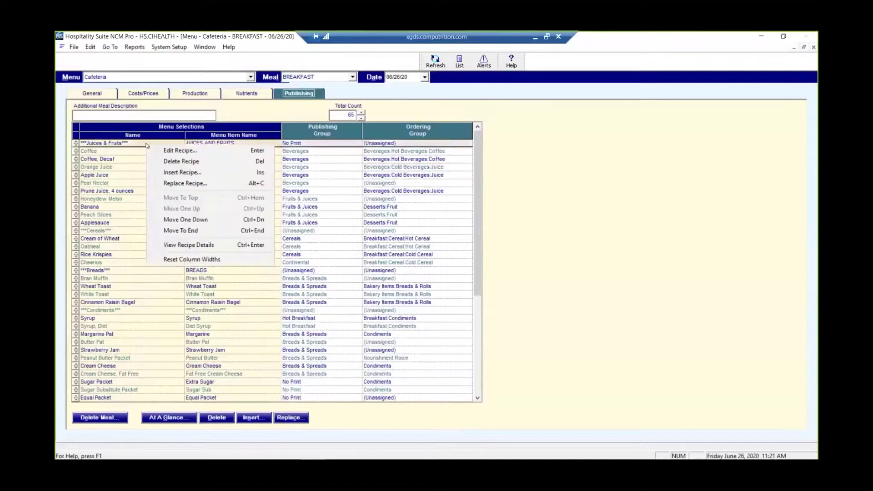
pyautogui.click(176, 245)
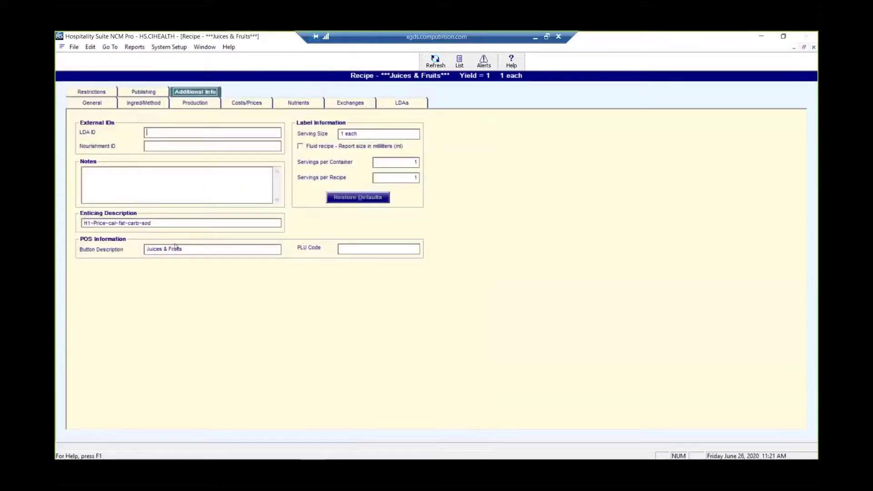
pyautogui.moveTo(476, 458)
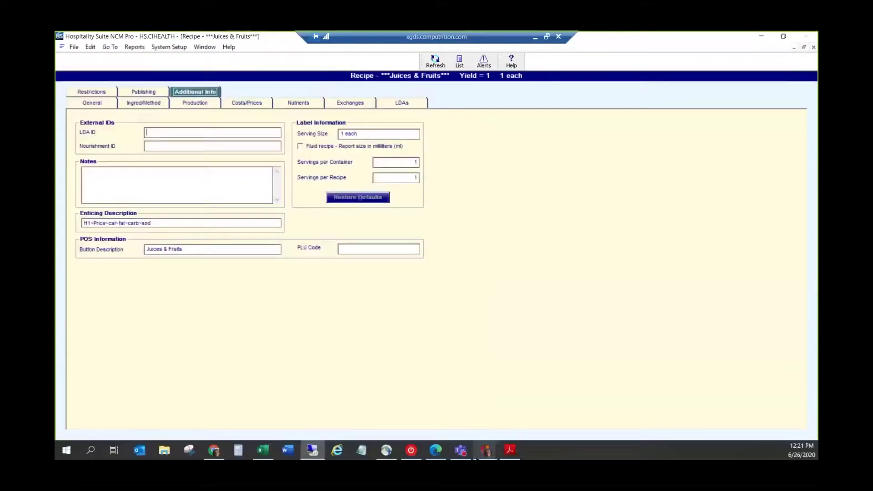
# Change the Juices & Fruits heading's Enticing Description to H2-Price-cal-fat-carb-sod and reload the menu preview in the browser.
pyautogui.click(436, 457)
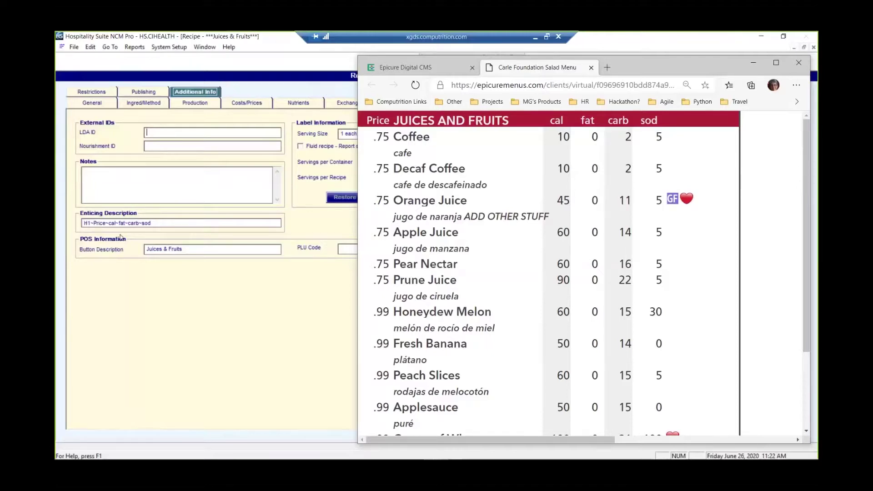
pyautogui.click(91, 223)
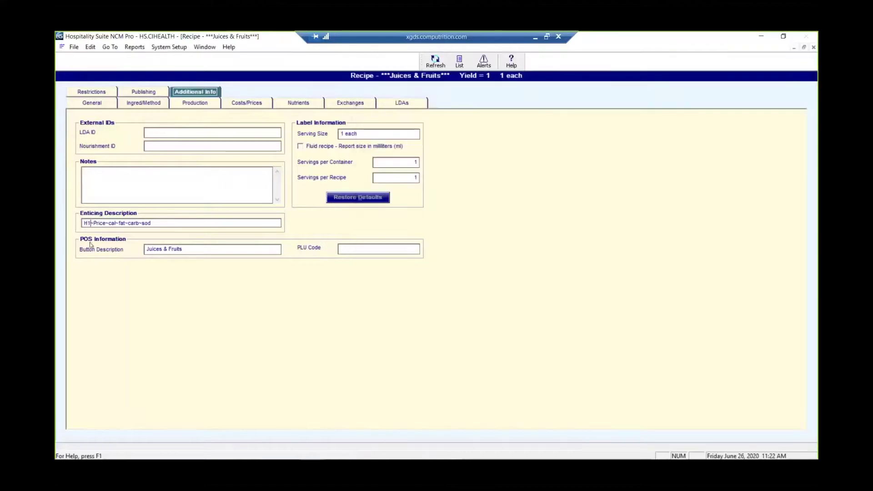
pyautogui.press('BackSpace')
pyautogui.write('2')
pyautogui.click(440, 452)
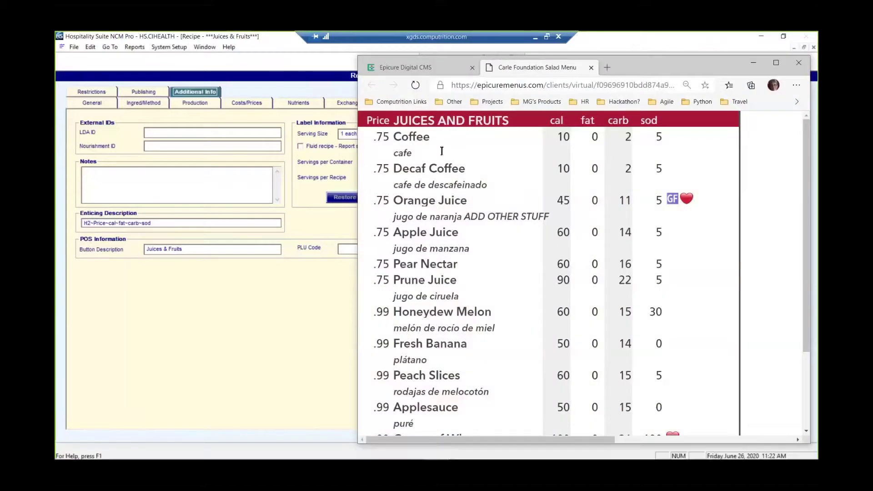
pyautogui.click(409, 85)
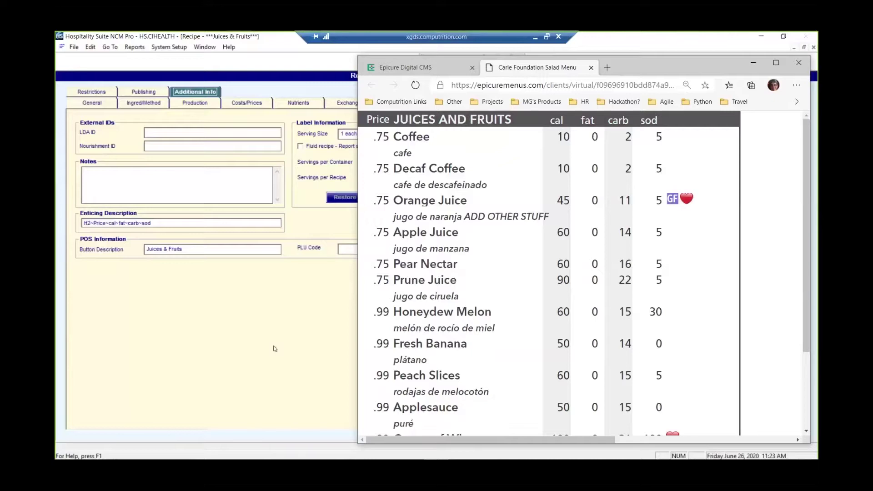
# Return to Hospitality Suite, view the Juices & Fruits heading recipe's nutrients and costs/prices, and close the recipe.
pyautogui.click(304, 87)
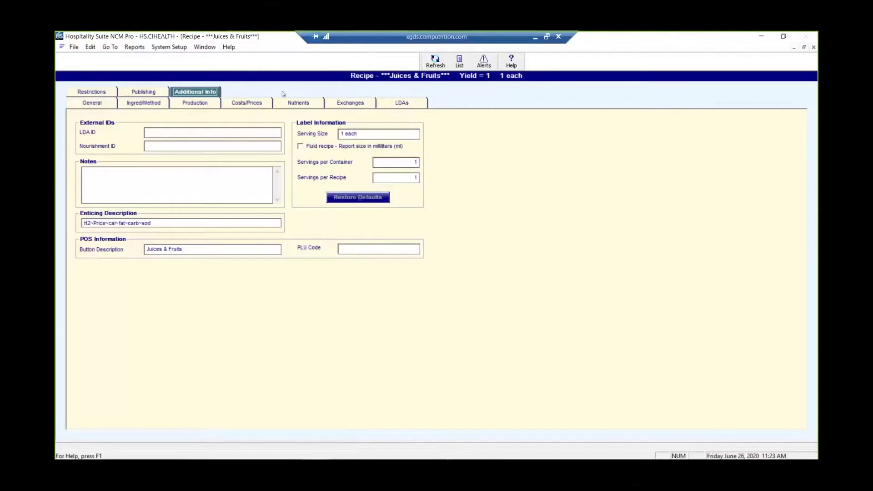
pyautogui.click(306, 105)
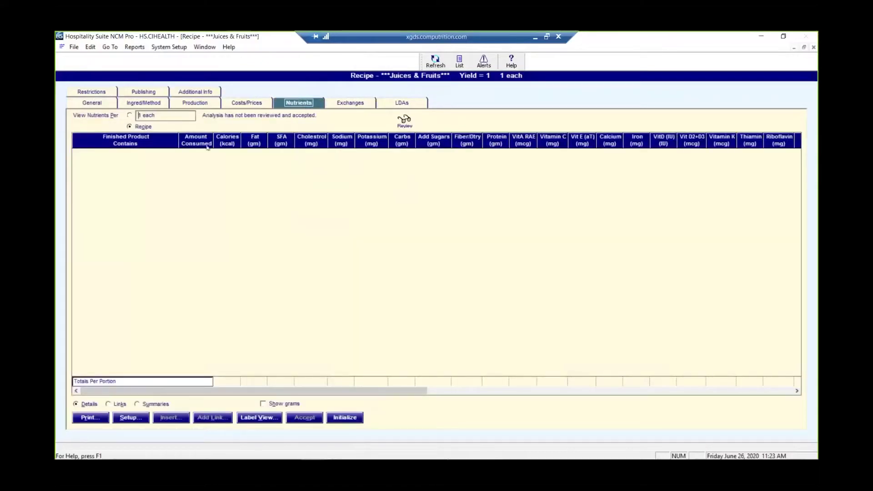
pyautogui.click(241, 103)
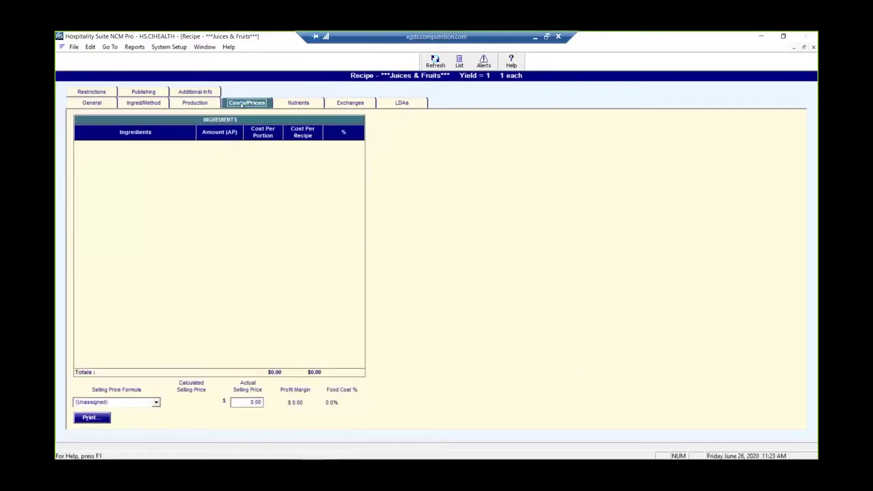
pyautogui.click(814, 48)
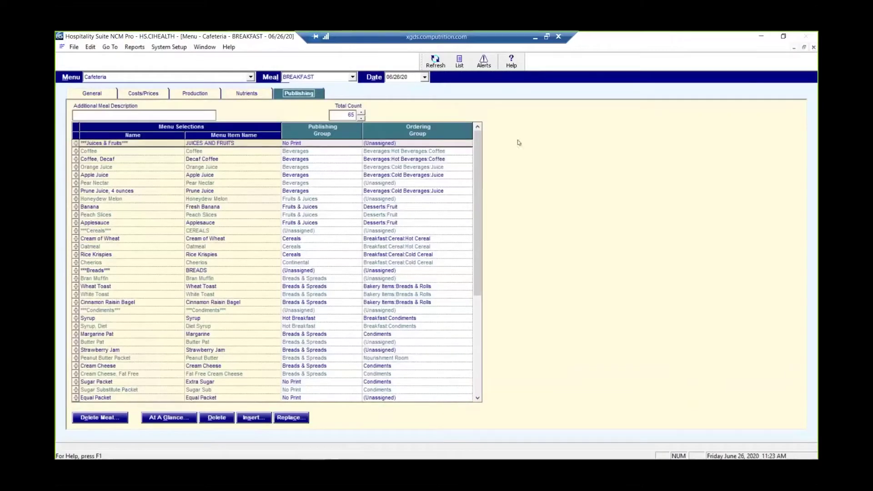
# View the recipe details of the Breads heading in the breakfast menu and show its additional information.
pyautogui.click(99, 272)
pyautogui.rightClick(99, 273)
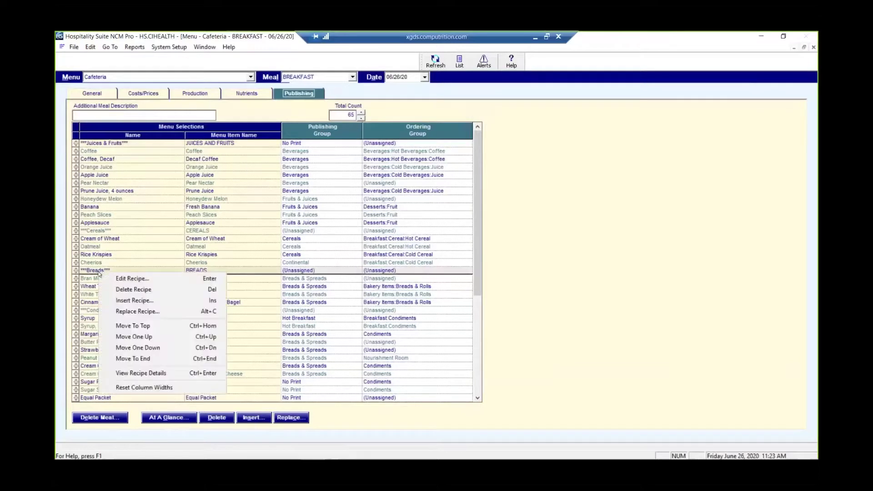
pyautogui.press('Escape')
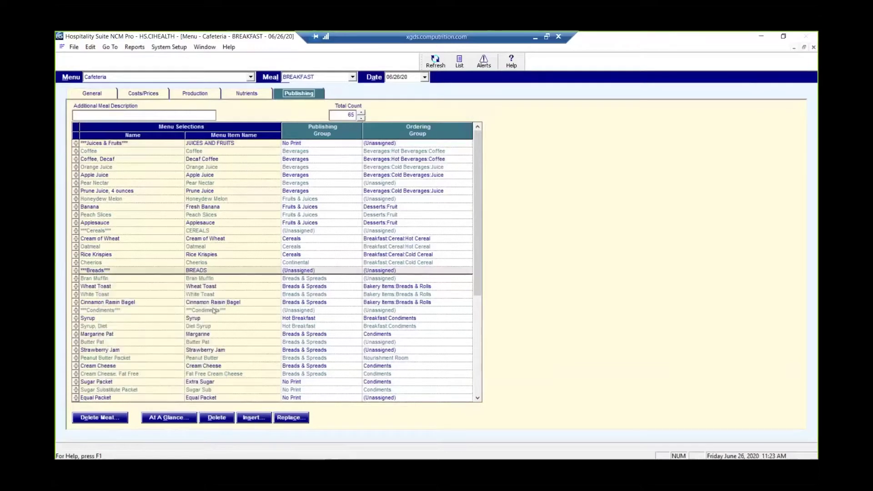
pyautogui.rightClick(103, 273)
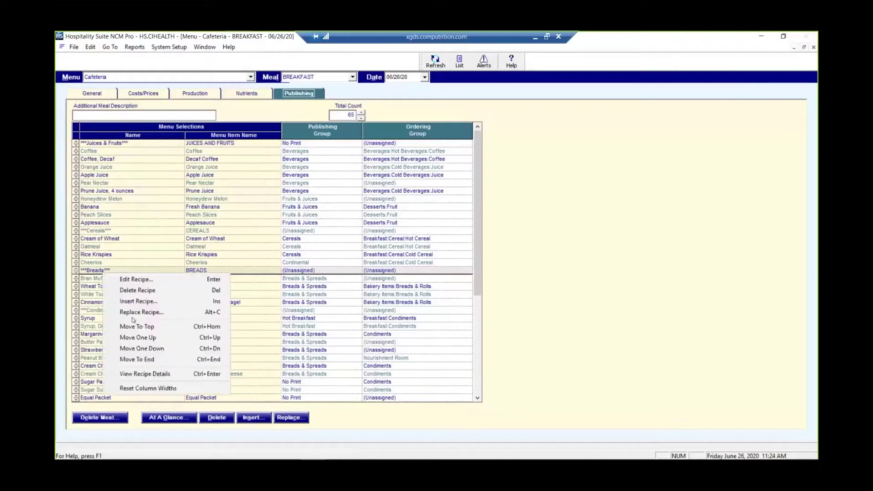
pyautogui.click(154, 374)
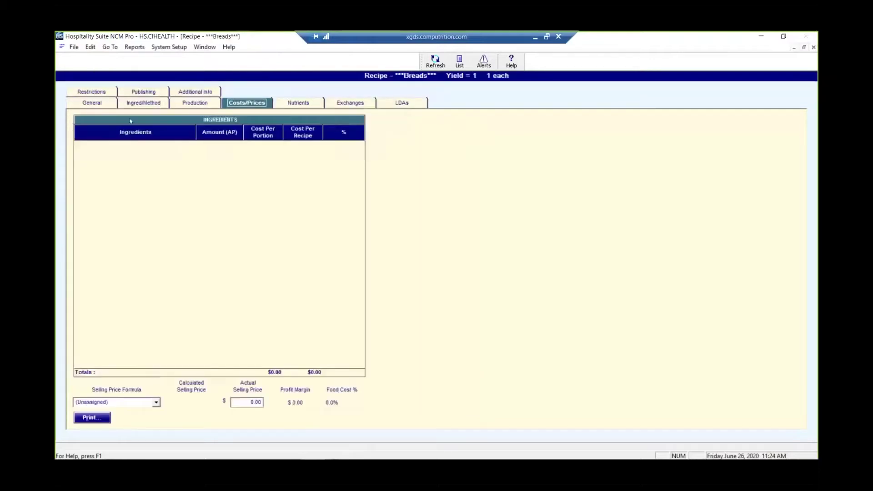
pyautogui.click(201, 94)
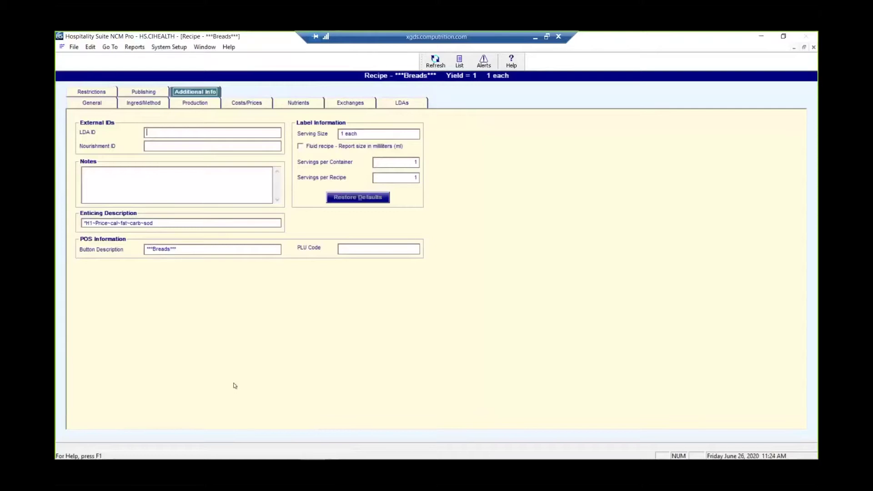
# Look over the menu items in the browser preview, and close the Breads recipe and the breakfast menu in Hospitality Suite.
pyautogui.click(435, 451)
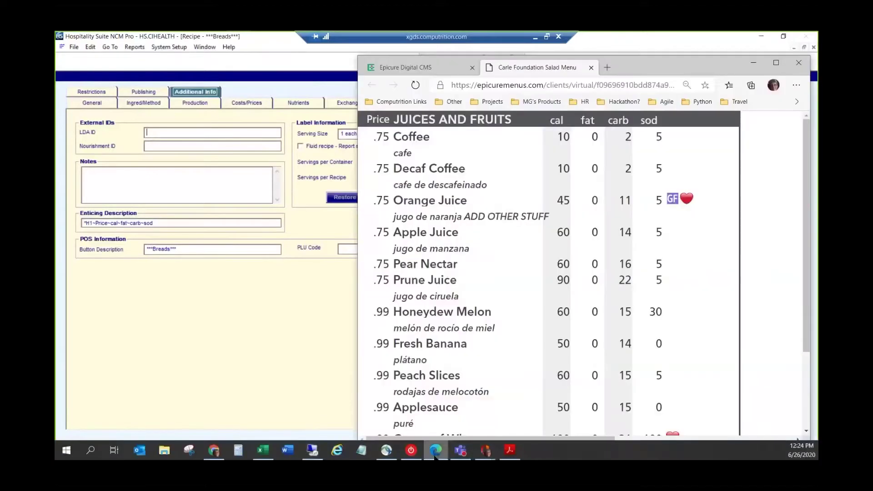
pyautogui.moveTo(805, 173); pyautogui.dragTo(807, 249)
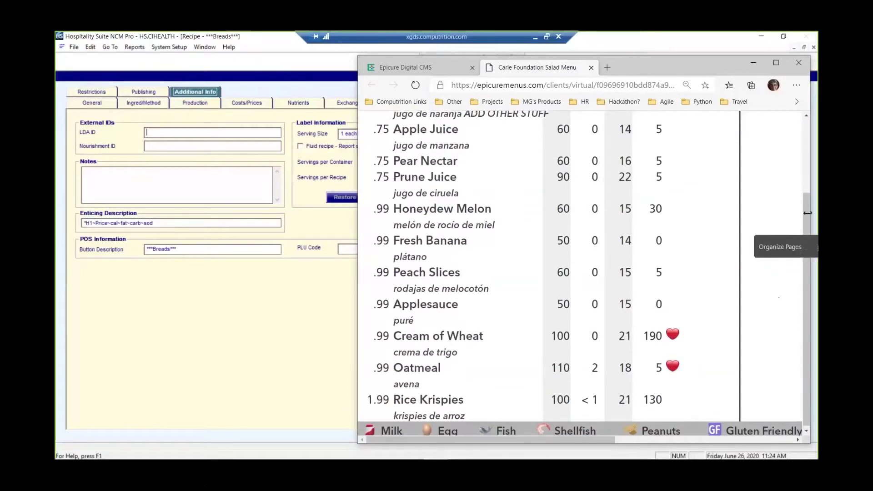
pyautogui.moveTo(805, 210); pyautogui.dragTo(803, 146)
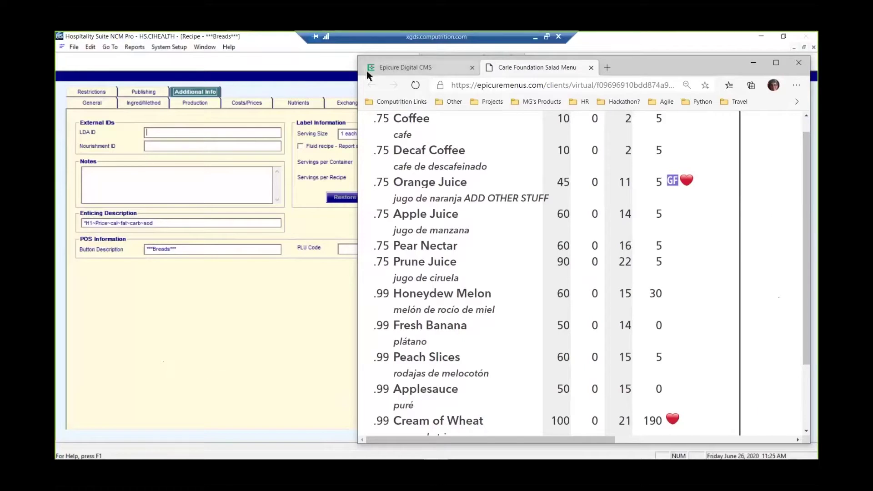
pyautogui.click(326, 61)
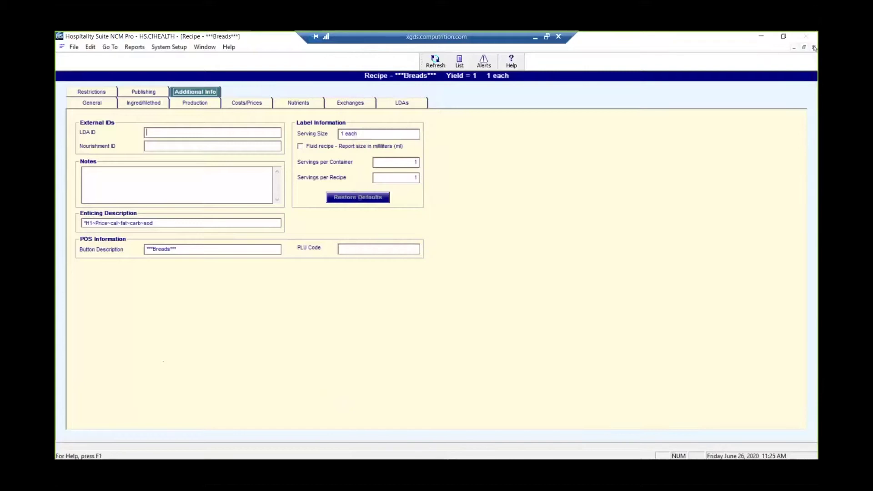
pyautogui.click(814, 48)
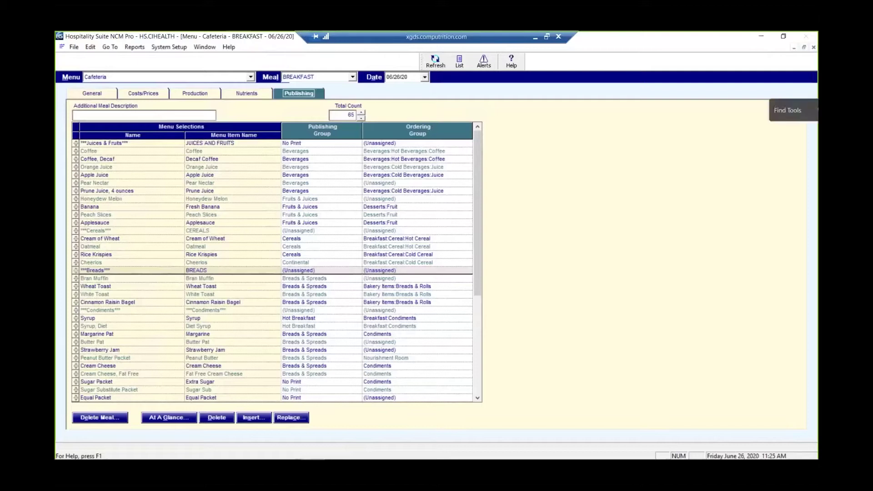
pyautogui.click(813, 47)
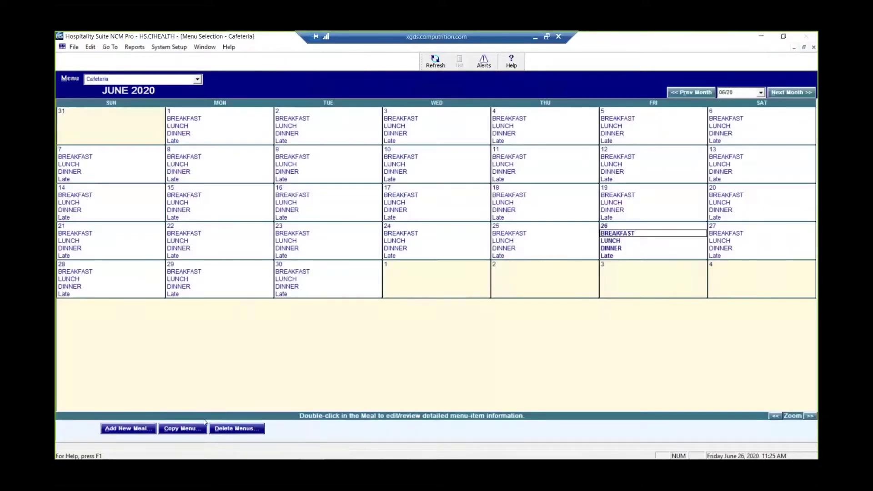
# Start a Cafeteria menu copy and set its source to 05/21/2020 for 1 day.
pyautogui.click(190, 429)
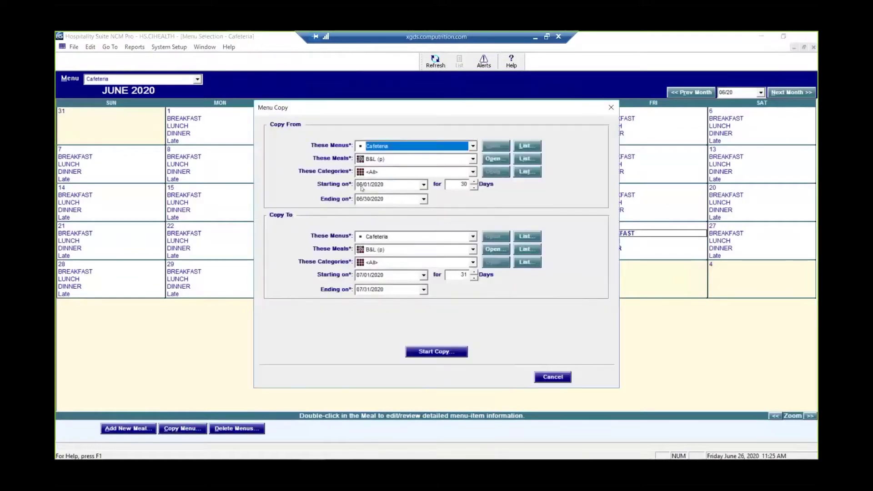
pyautogui.click(360, 184)
pyautogui.press('Down')
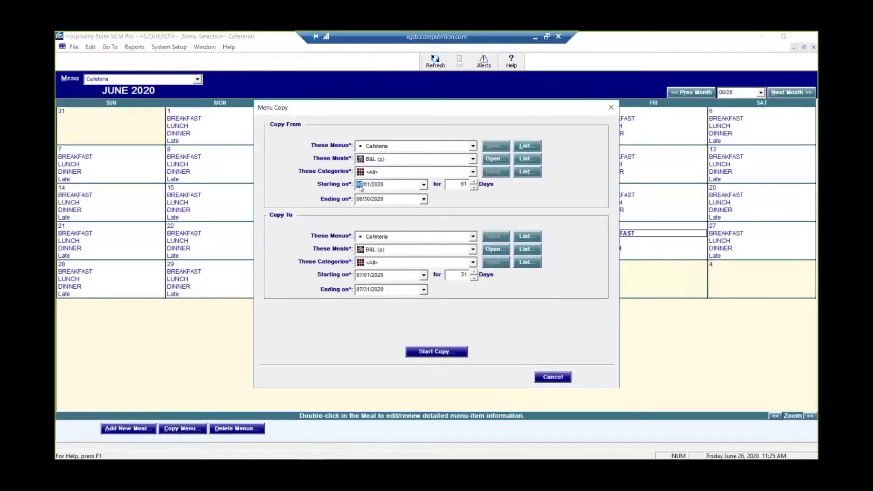
pyautogui.press('Right')
pyautogui.click(423, 186)
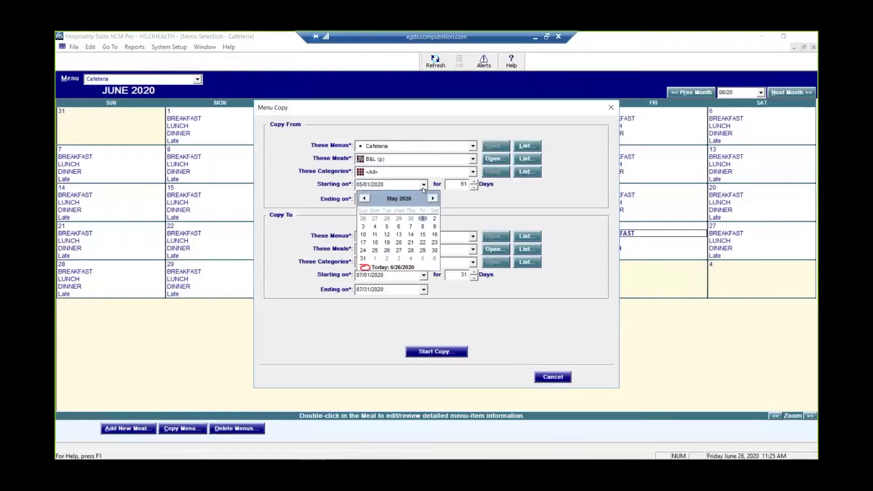
pyautogui.click(411, 244)
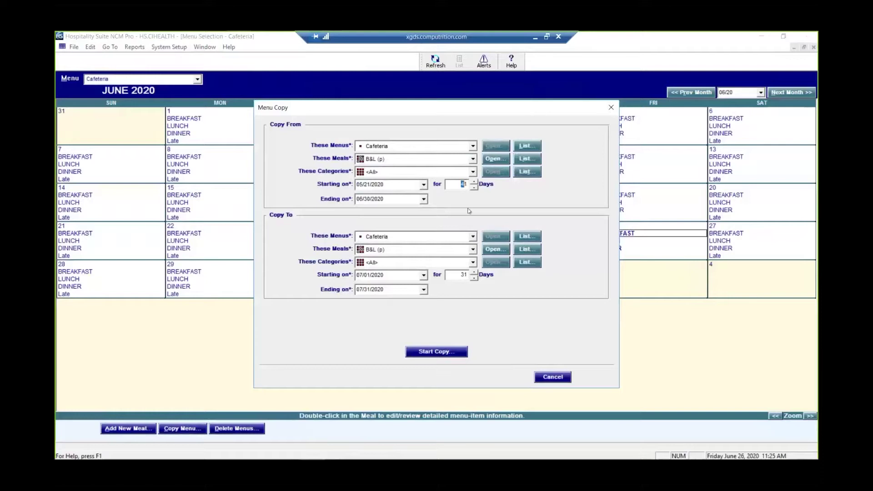
pyautogui.press('BackSpace')
# Set the menu copy's destination to 06/26/2020 for 1 day.
pyautogui.click(423, 275)
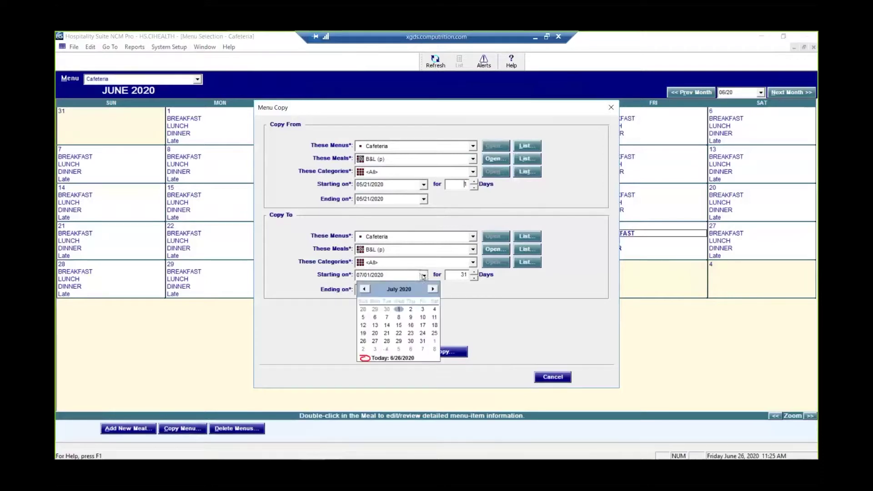
pyautogui.click(383, 358)
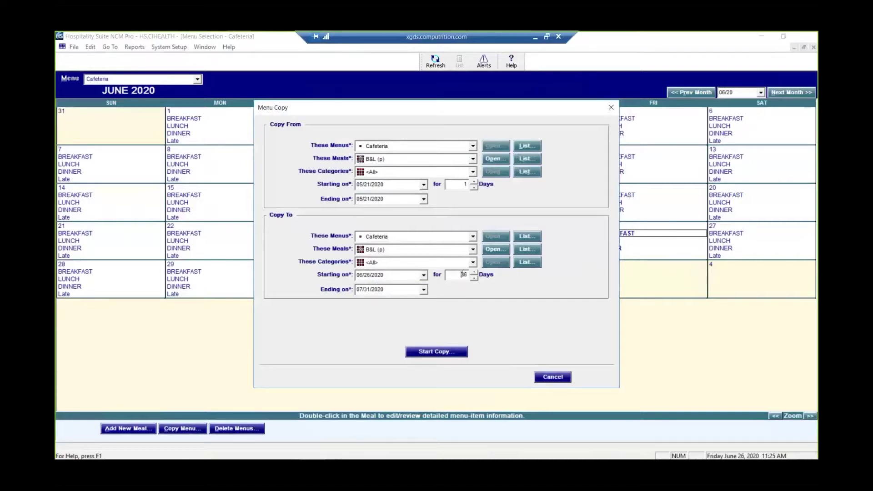
pyautogui.doubleClick(464, 275)
pyautogui.write('1')
# Set the copied meals to BLD (p) and run the menu copy, replacing the existing meals and committing the changes.
pyautogui.click(473, 159)
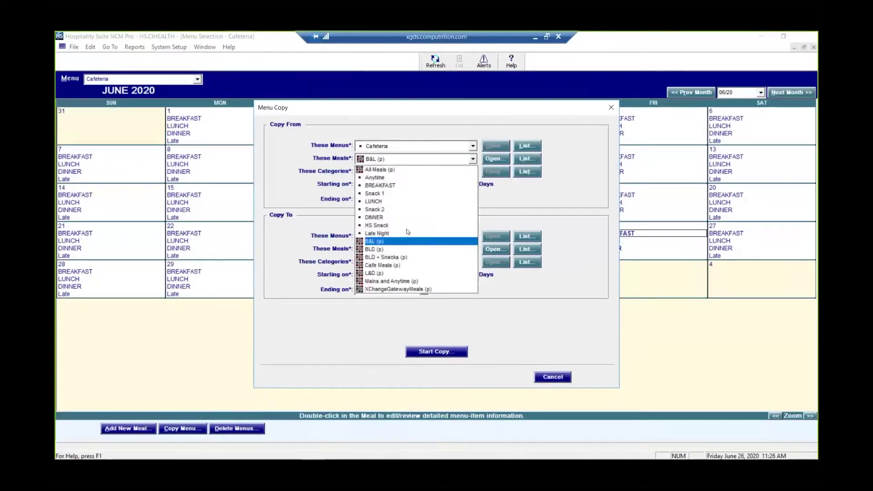
pyautogui.click(373, 250)
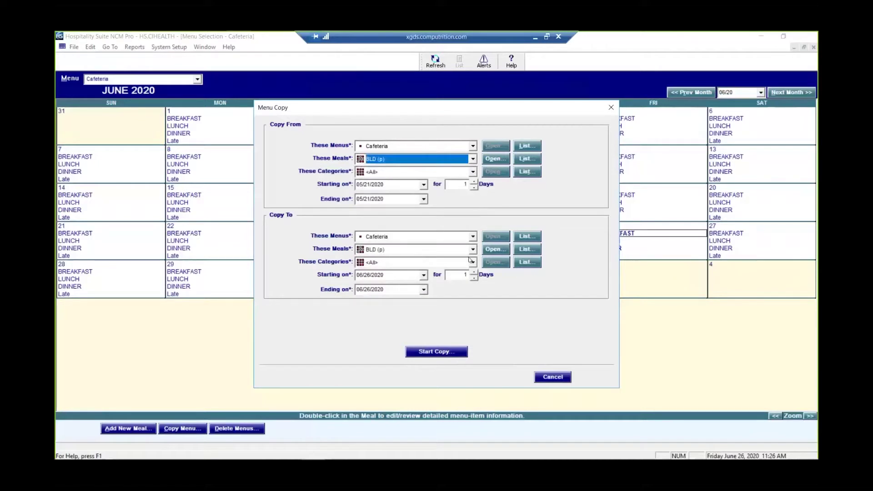
pyautogui.click(434, 352)
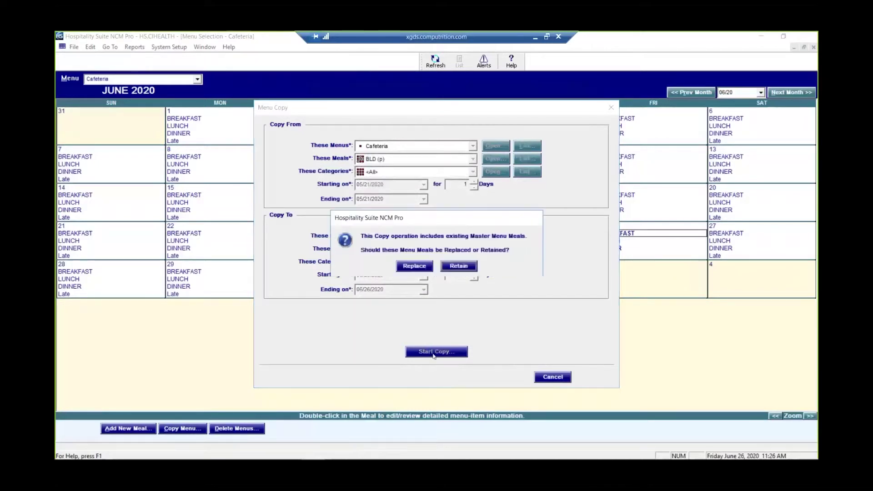
pyautogui.click(419, 270)
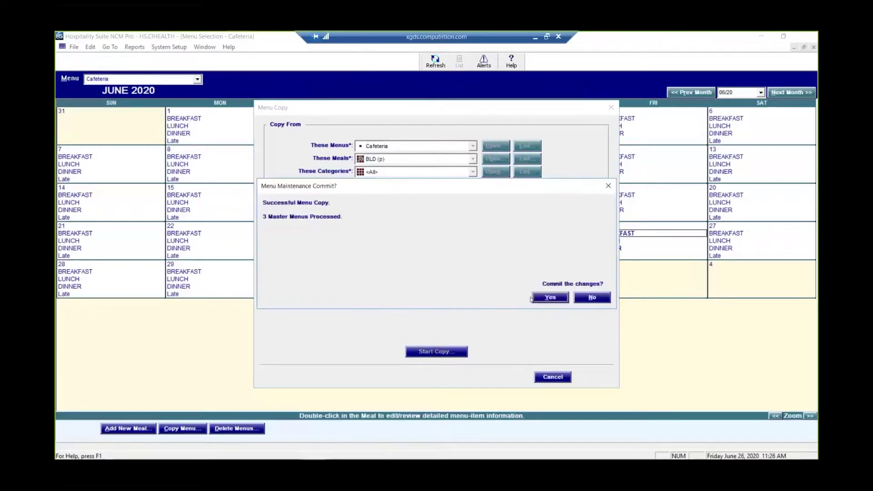
pyautogui.click(564, 298)
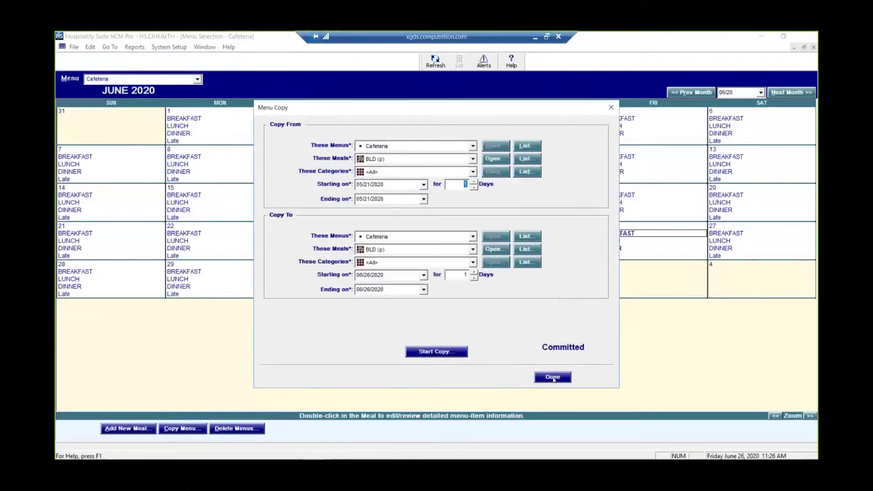
pyautogui.click(553, 378)
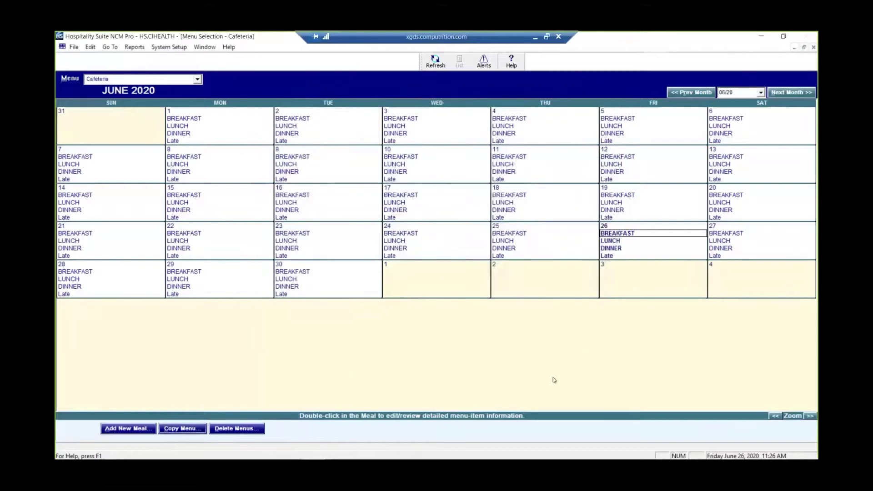
# Open the June 26 breakfast menu, then reload the menu preview in the browser, maximized and zoomed out to 75%.
pyautogui.doubleClick(613, 235)
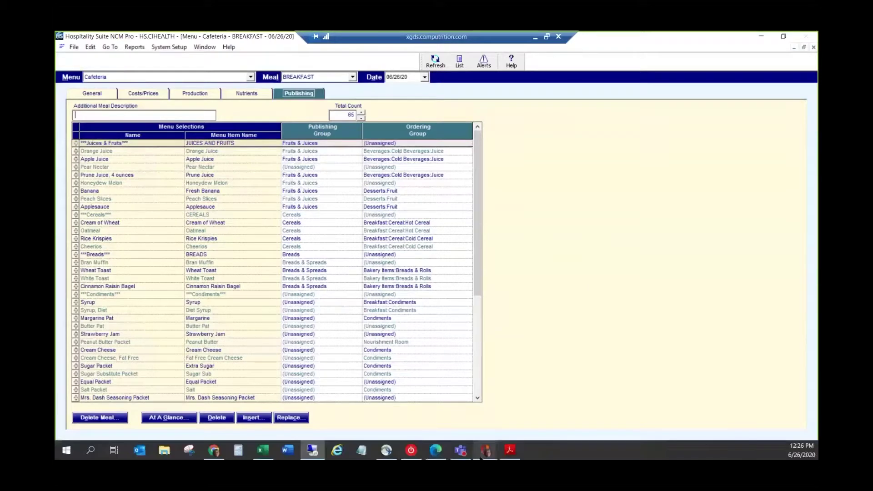
pyautogui.click(435, 451)
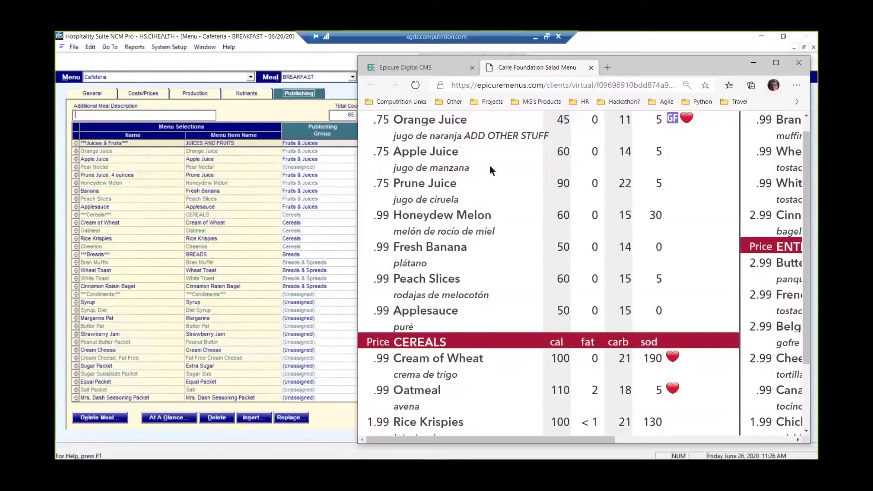
pyautogui.click(416, 86)
pyautogui.click(777, 64)
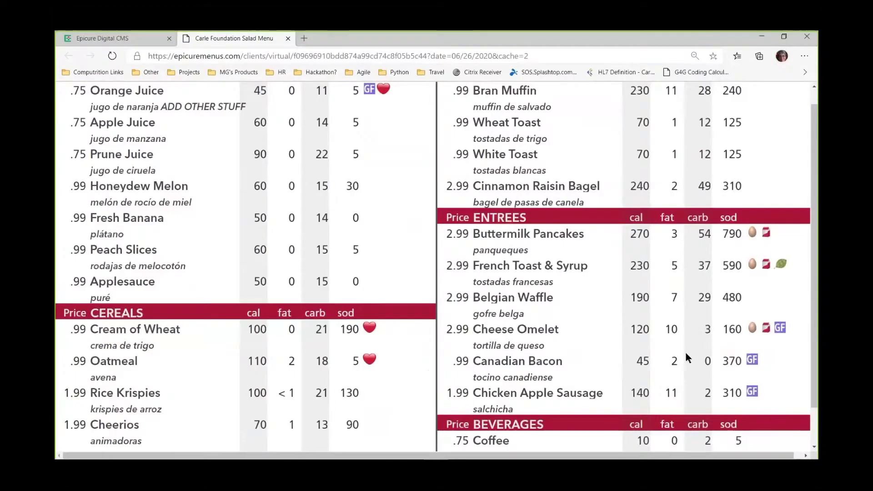
pyautogui.hotkey('ctrl', '-')
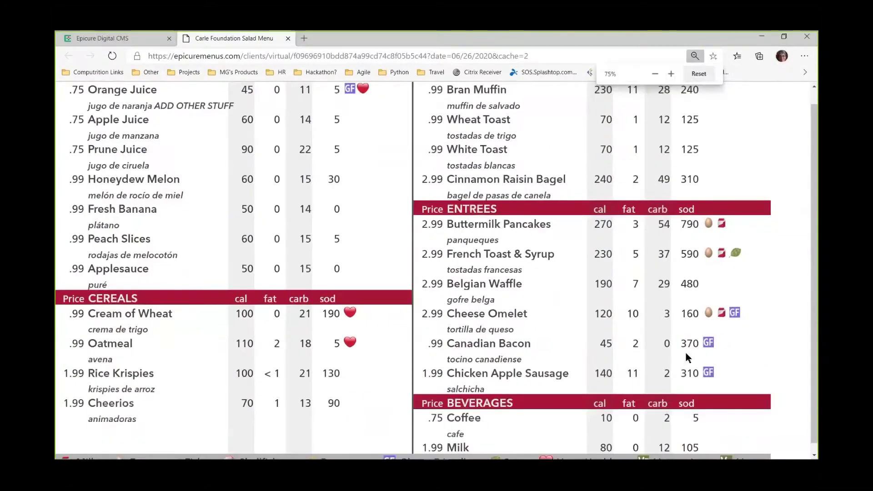
# Zoom the menu preview out one more level, then open the ***Breads*** recipe's Additional Info from the Hospitality Suite breakfast menu.
pyautogui.hotkey('ctrl', '-')
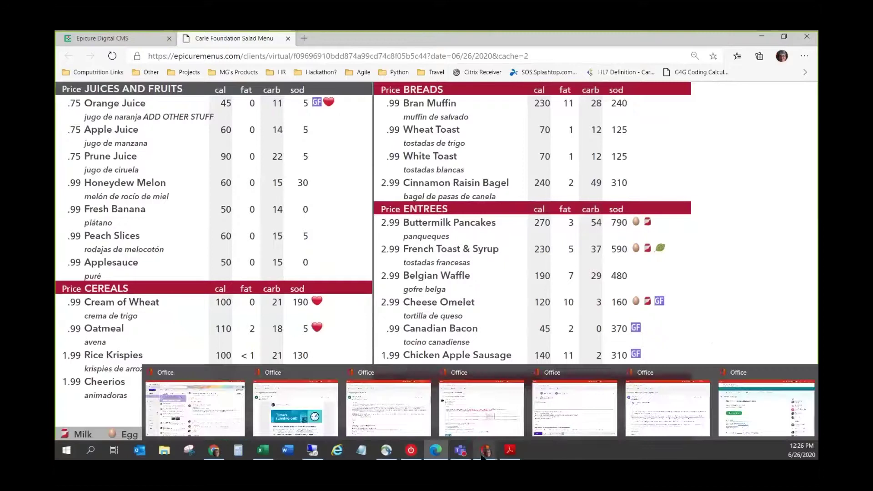
pyautogui.moveTo(377, 457)
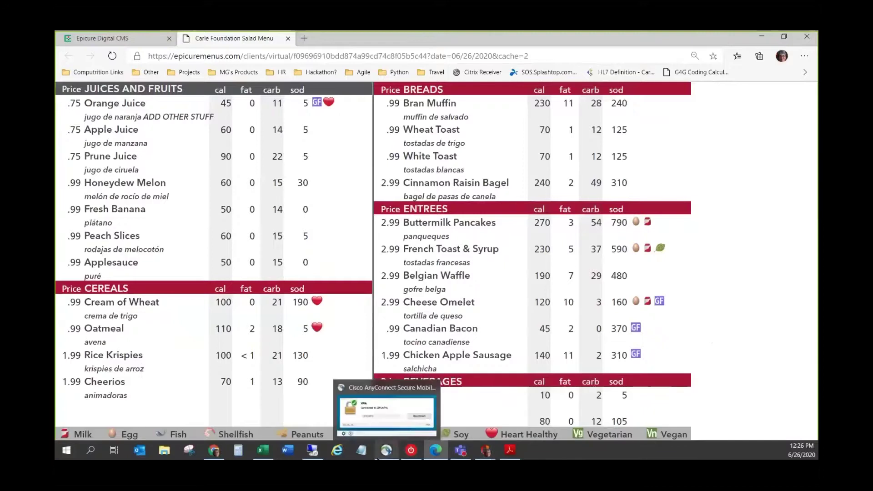
pyautogui.click(319, 455)
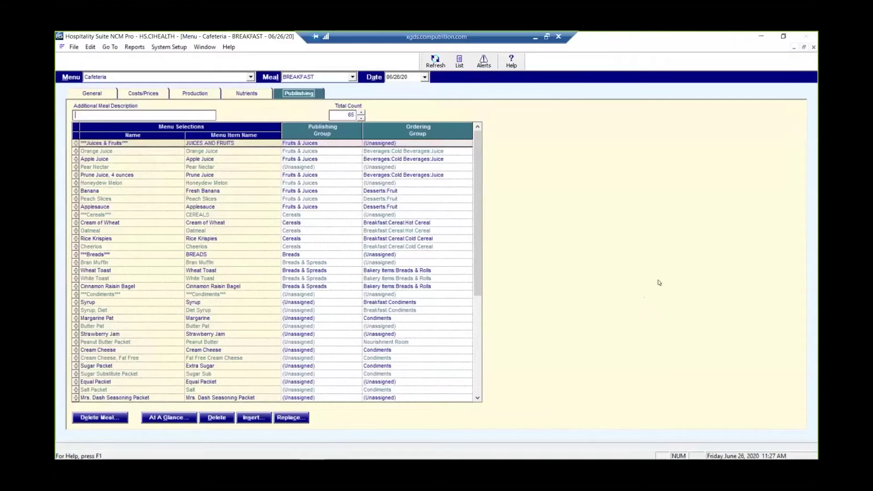
pyautogui.rightClick(156, 258)
pyautogui.click(197, 359)
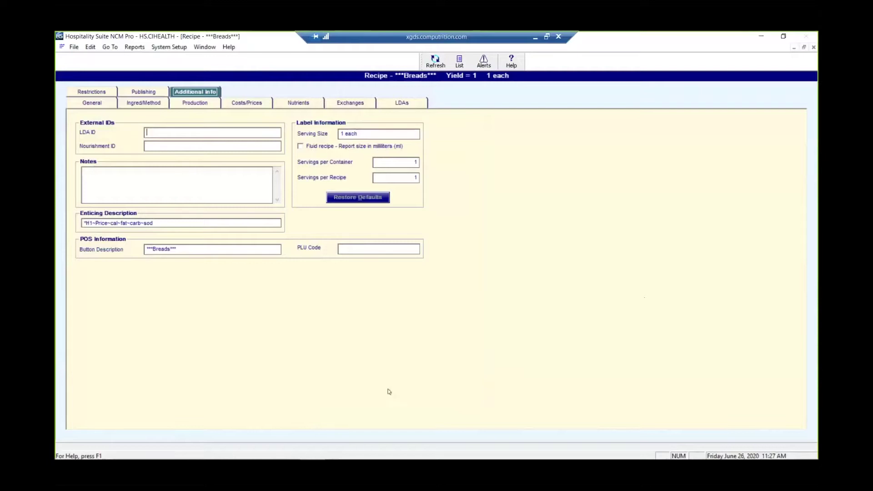
pyautogui.moveTo(435, 457)
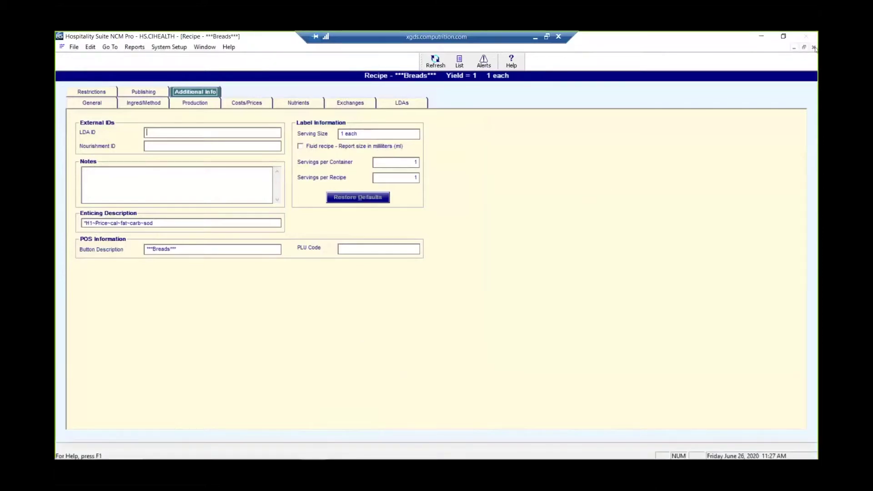
# Return to the Cafeteria breakfast menu for 06/26/20, then switch to the browser and reload the menu board preview.
pyautogui.click(209, 47)
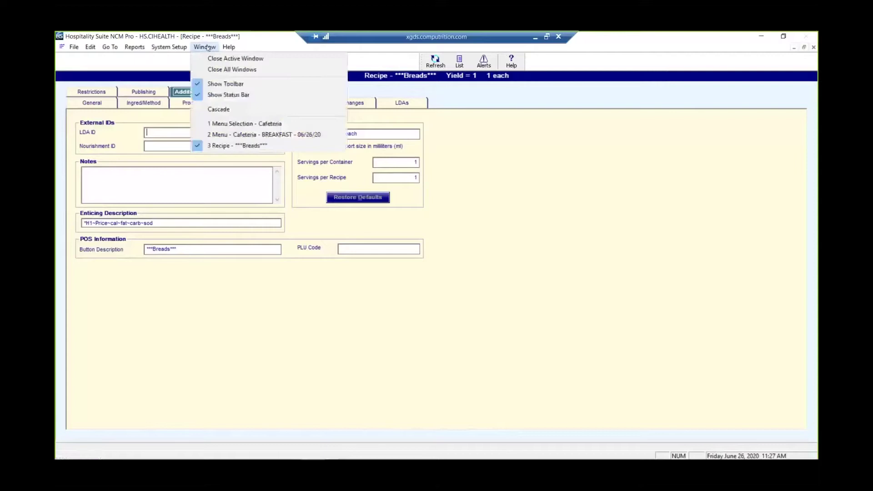
pyautogui.click(231, 135)
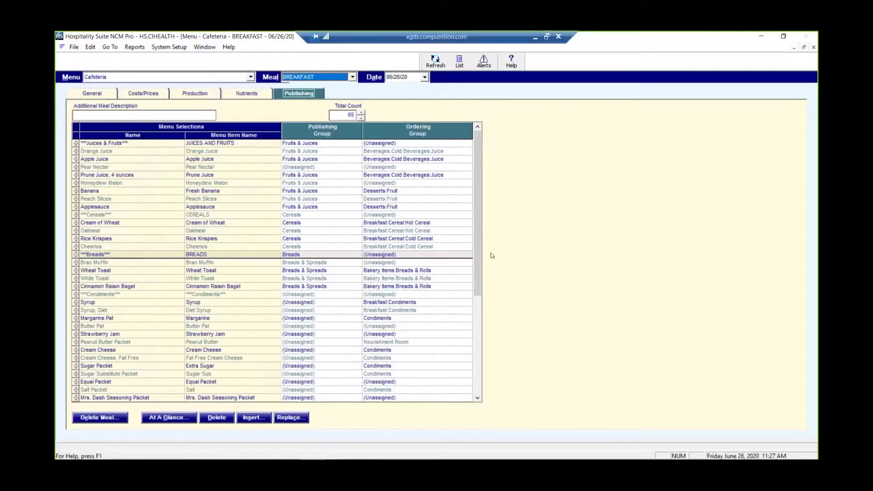
pyautogui.moveTo(479, 271); pyautogui.dragTo(555, 209)
pyautogui.moveTo(409, 457)
pyautogui.moveTo(440, 454)
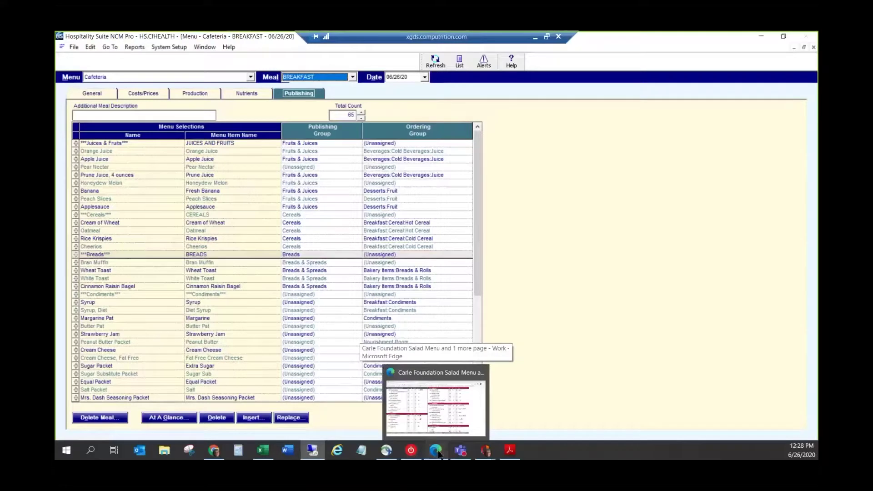
pyautogui.click(439, 453)
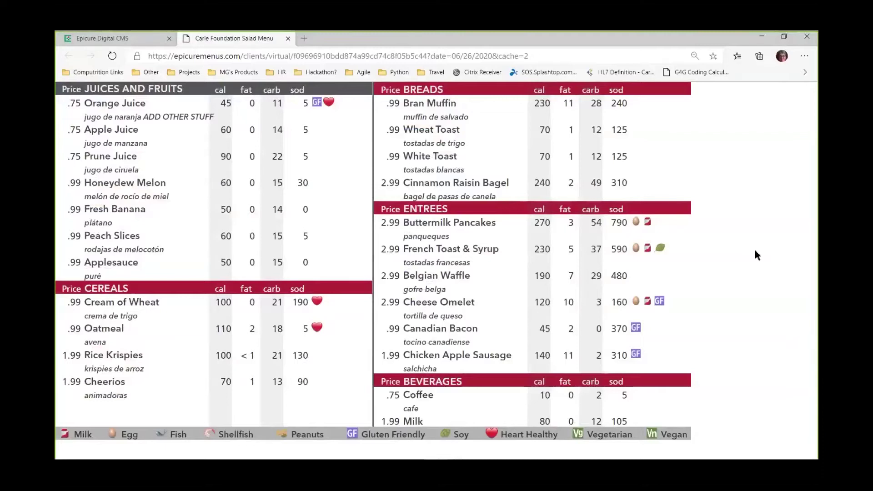
pyautogui.press('F5')
# Switch to Carle_Display_Rules_191004.pdf in Acrobat Reader, maximize it, and review the formatting rules through Menus With Multiple Sections.
pyautogui.moveTo(506, 457)
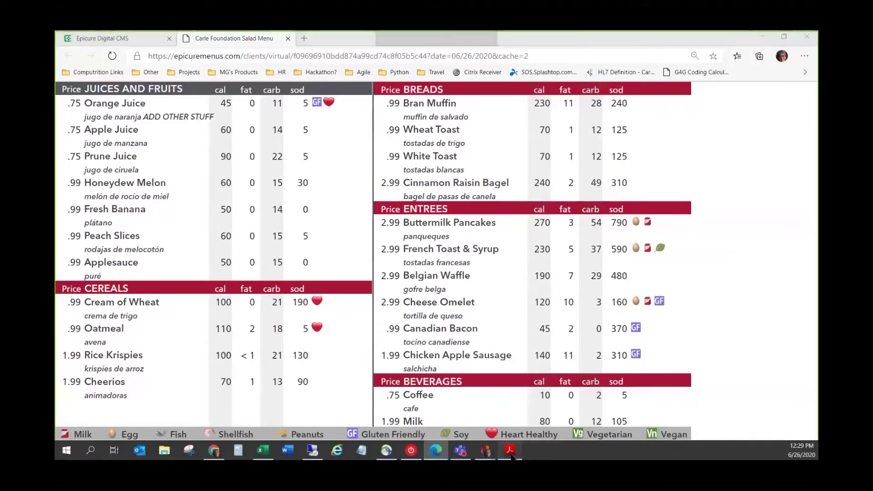
pyautogui.click(509, 450)
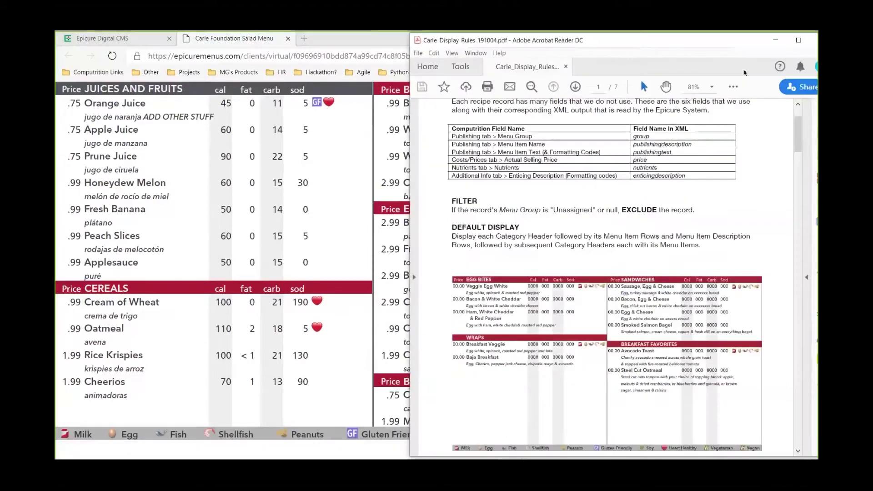
pyautogui.click(799, 40)
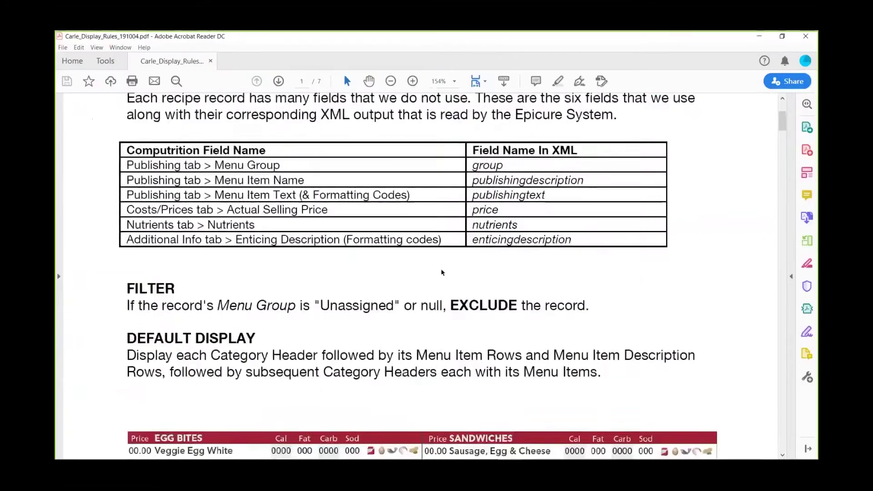
pyautogui.scroll(-10, 439, 268)
pyautogui.scroll(-15, 440, 268)
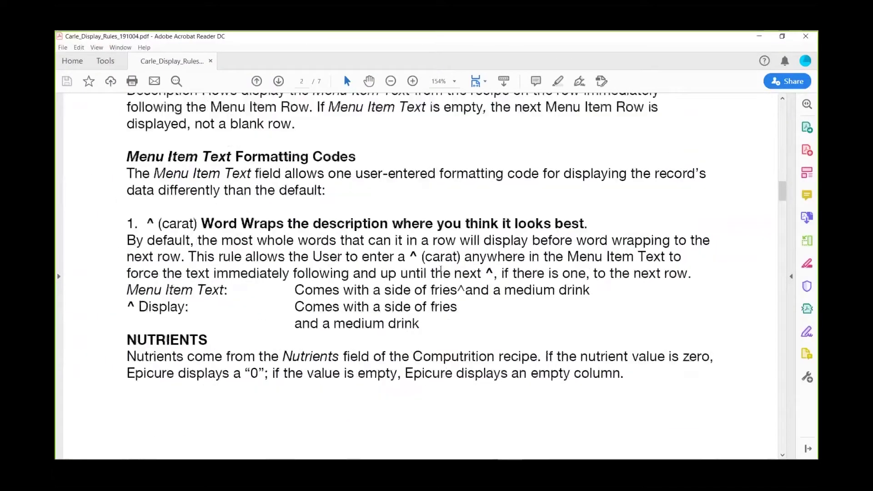
pyautogui.moveTo(778, 186); pyautogui.dragTo(784, 323)
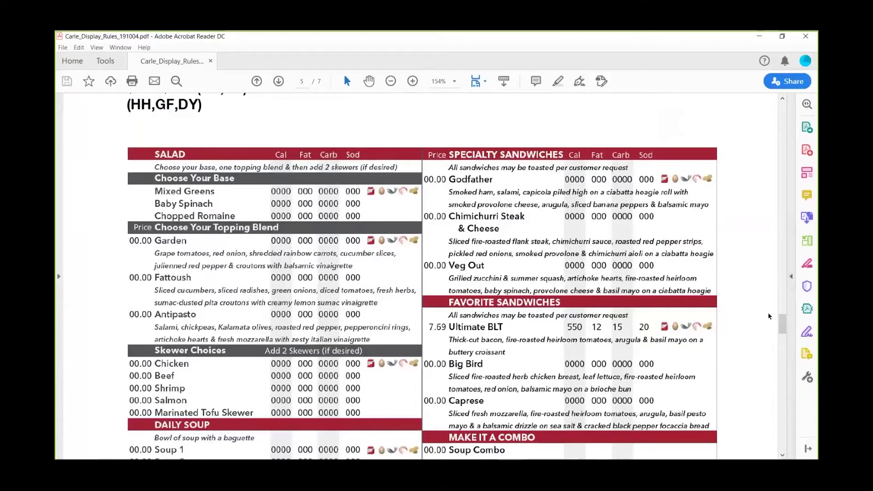
pyautogui.scroll(-1, 770, 300)
pyautogui.scroll(-8, 769, 296)
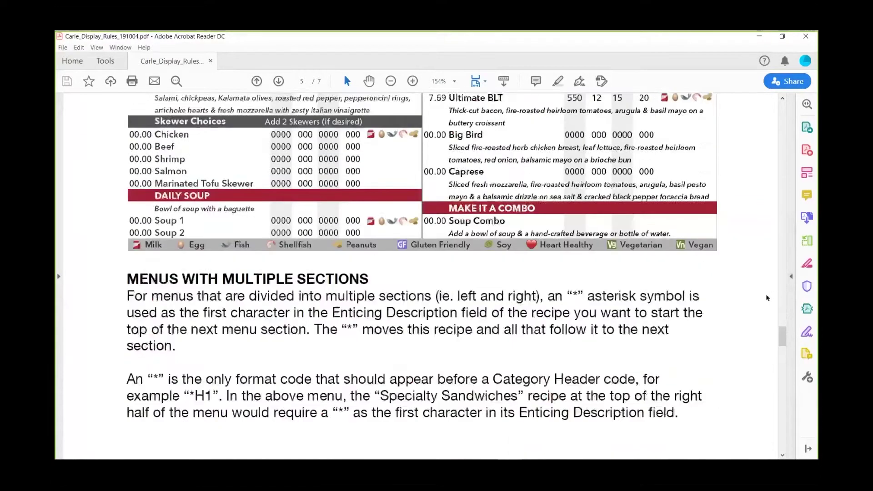
# Examine the café menu example on page 6 at 33.3% zoom, including the recipe field callouts on both sides.
pyautogui.scroll(-10, 766, 296)
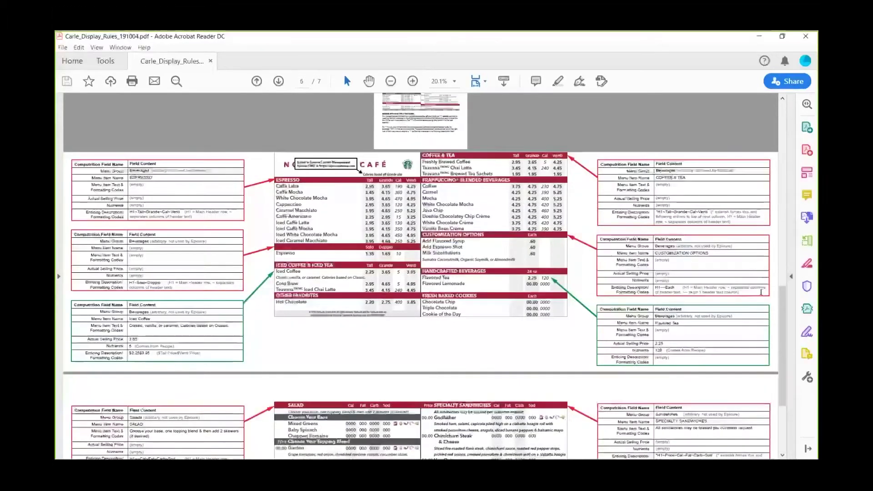
pyautogui.scroll(-2, 762, 294)
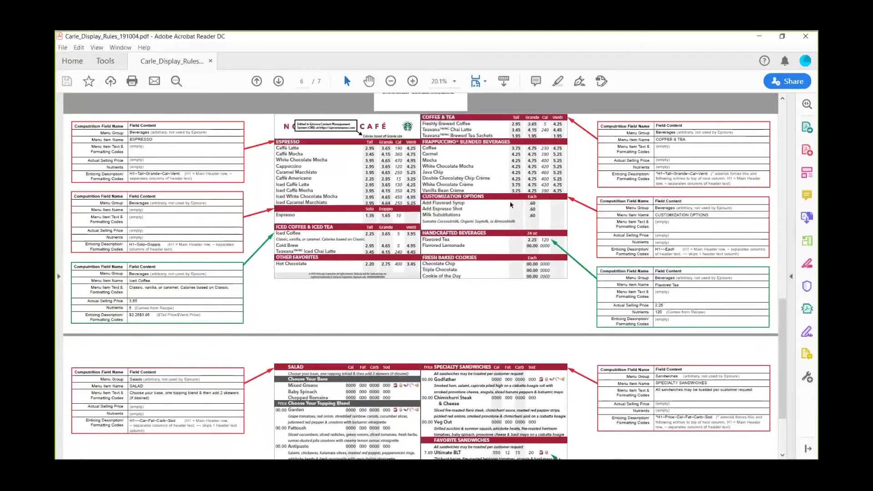
pyautogui.click(413, 82)
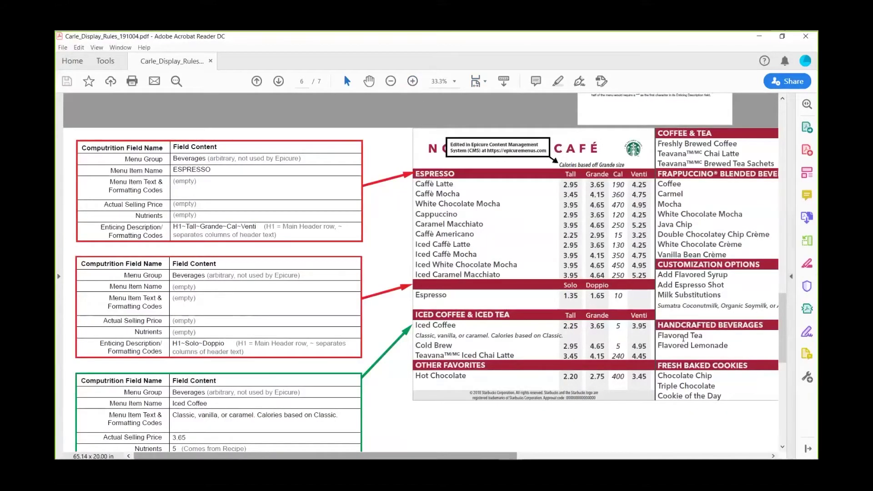
pyautogui.scroll(-1, 786, 313)
pyautogui.scroll(-2, 785, 313)
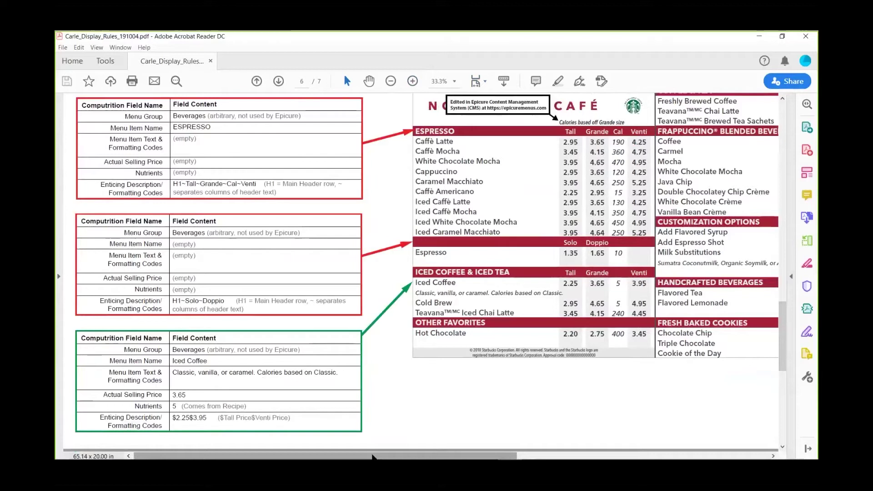
pyautogui.moveTo(373, 457); pyautogui.dragTo(540, 458)
pyautogui.scroll(-5, 496, 425)
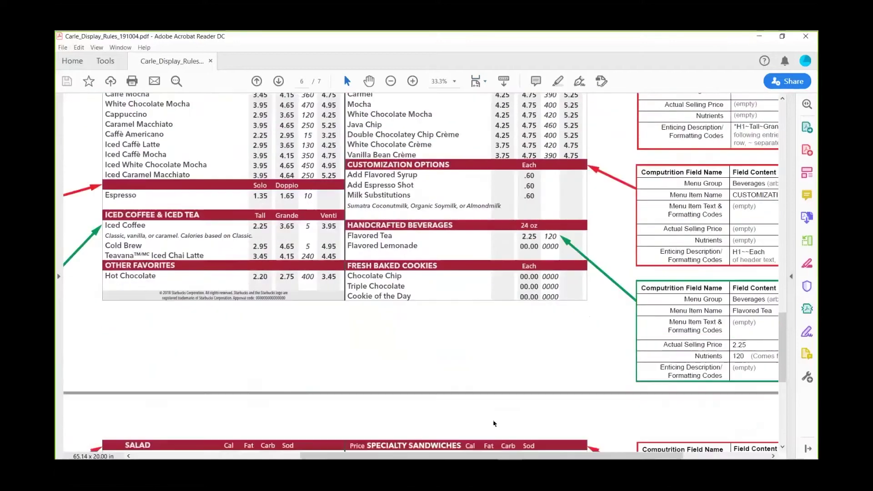
# Examine the salad and sandwich menu example on page 7 with the SALAD and Skewer Choices heading code callouts.
pyautogui.scroll(-3, 493, 419)
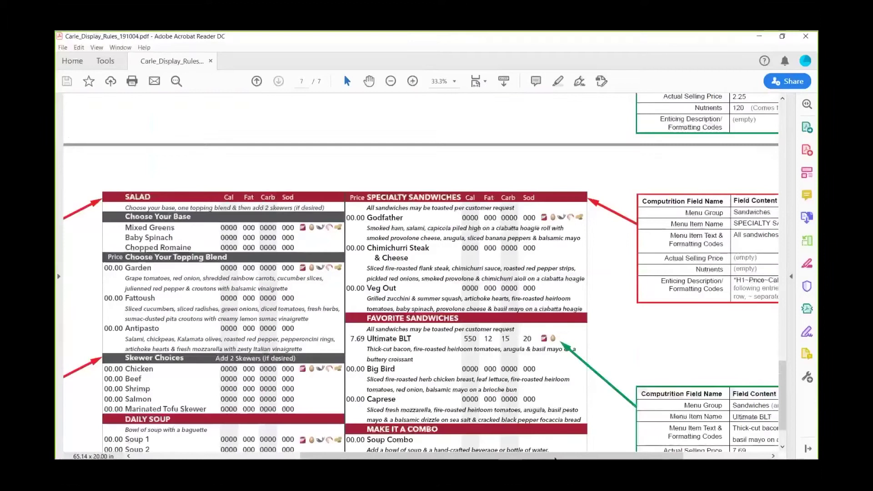
pyautogui.hscroll(-5, 420, 318)
pyautogui.hscroll(-6, 312, 389)
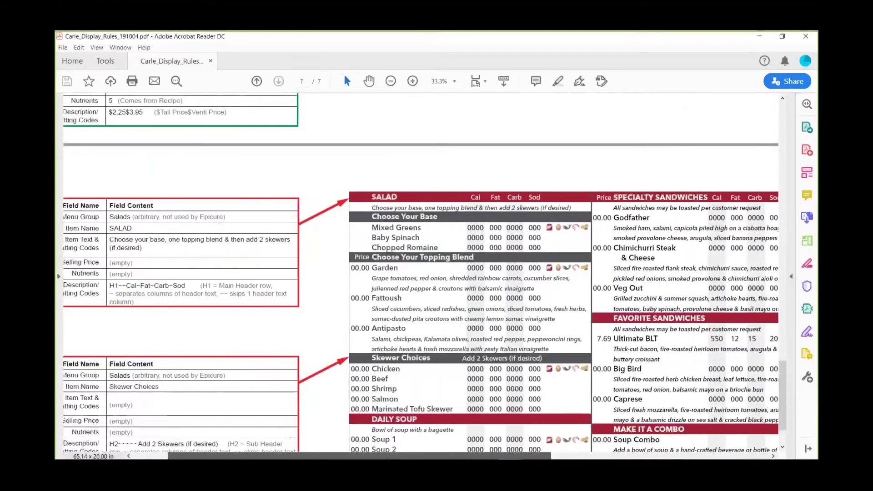
pyautogui.scroll(-2, 312, 389)
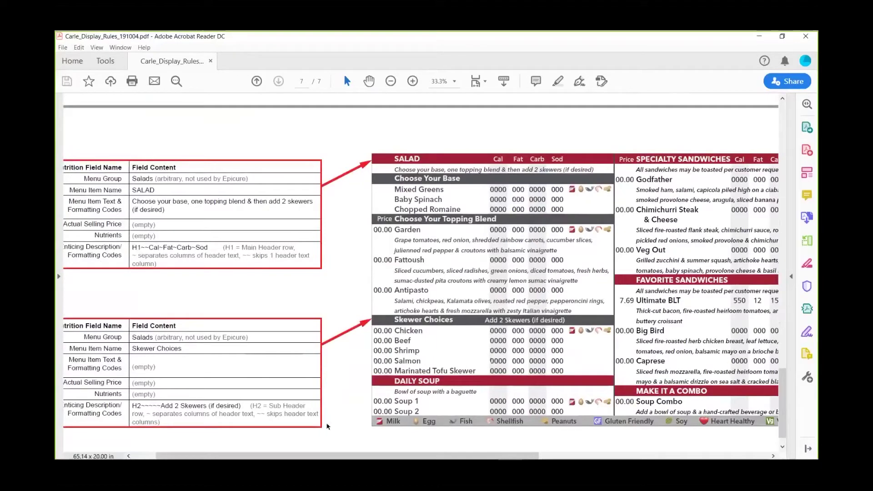
pyautogui.moveTo(329, 452); pyautogui.dragTo(323, 456)
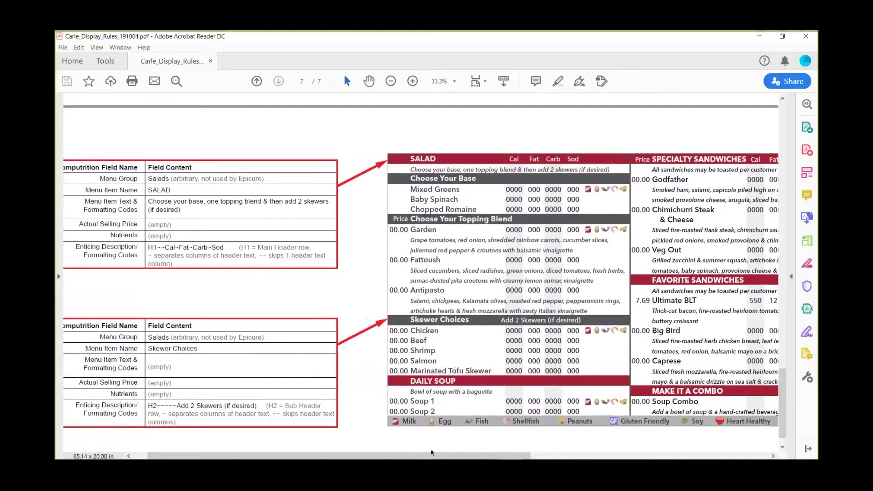
# Compare with the browser menu preview, then examine the Specialty Sandwiches and Ultimate BLT field callouts in the display rules PDF.
pyautogui.moveTo(437, 457)
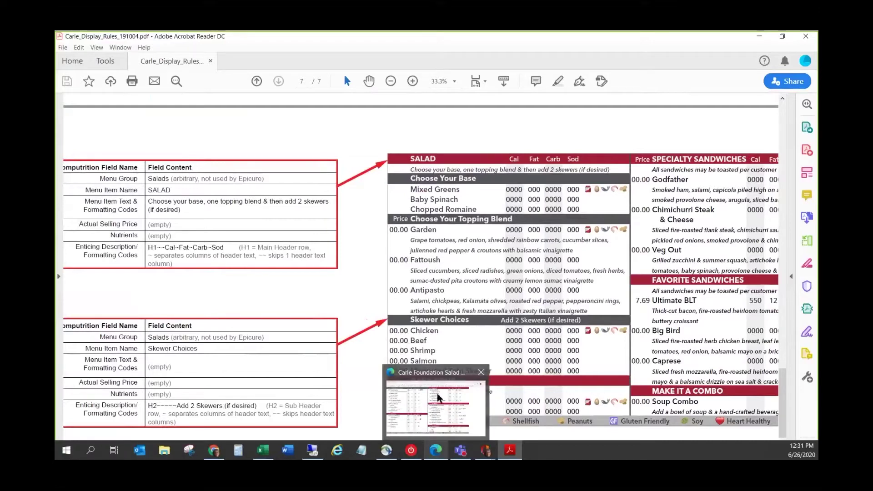
pyautogui.click(438, 398)
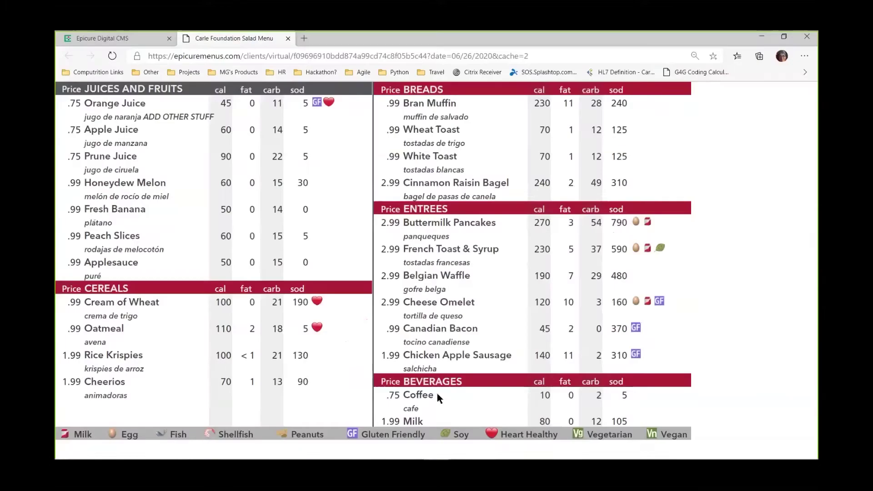
pyautogui.moveTo(443, 457)
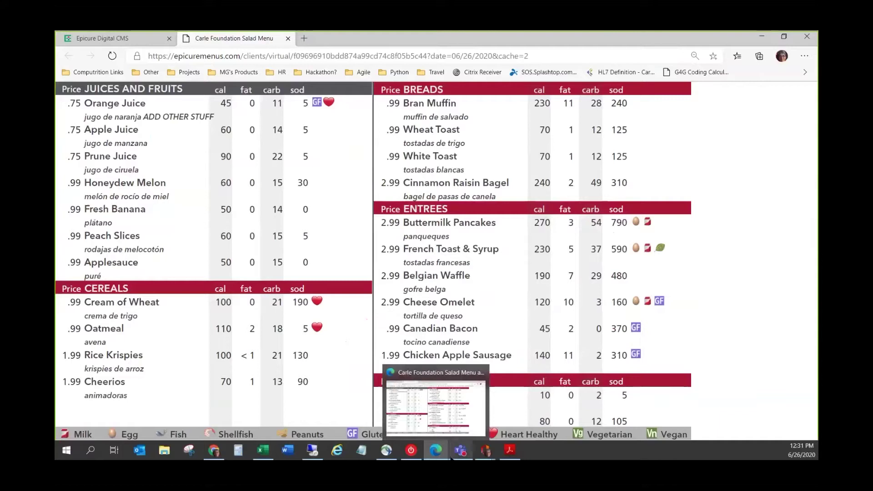
pyautogui.click(510, 457)
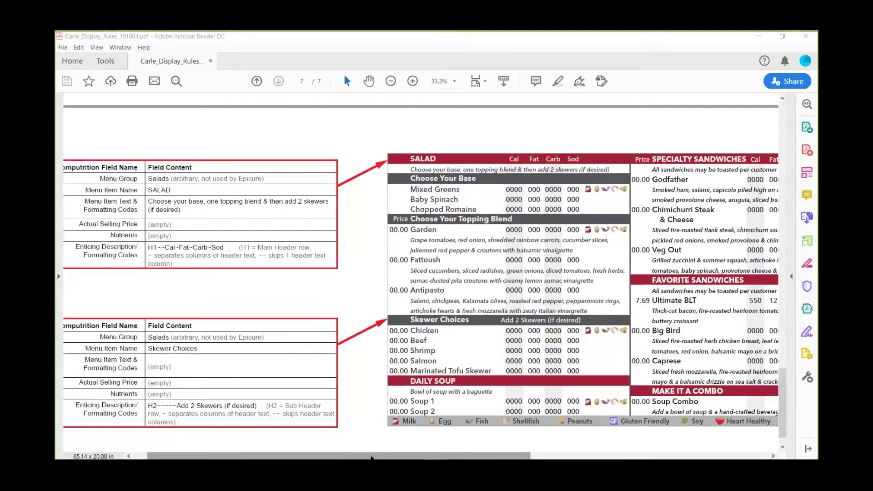
pyautogui.moveTo(371, 457)
pyautogui.mouseDown()
pyautogui.moveTo(555, 448)
pyautogui.moveTo(550, 443)
pyautogui.mouseUp()
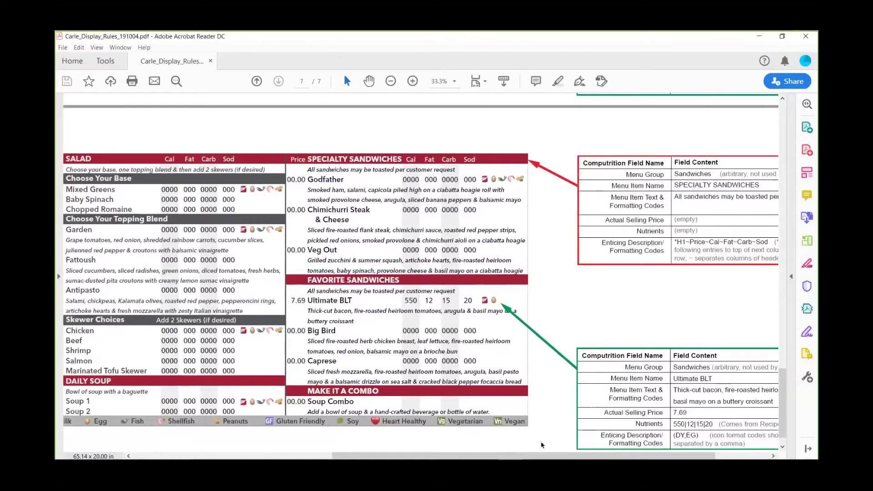
pyautogui.moveTo(538, 457); pyautogui.dragTo(560, 460)
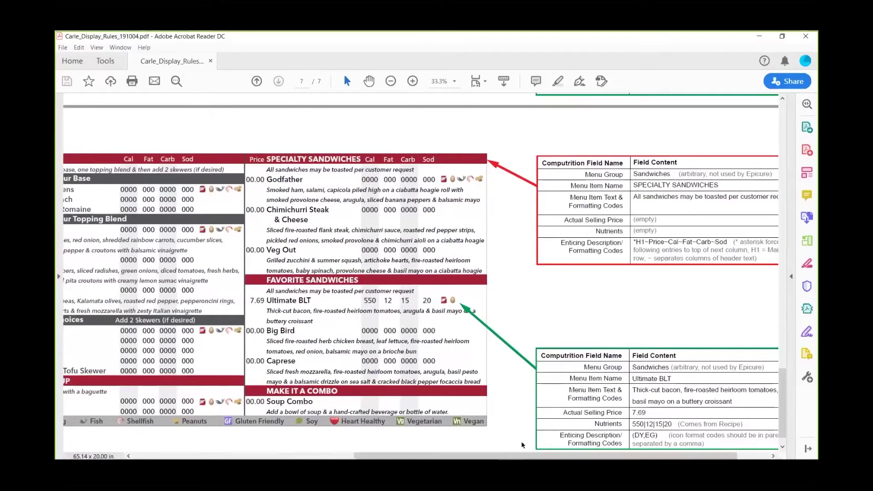
pyautogui.moveTo(515, 452); pyautogui.dragTo(440, 458)
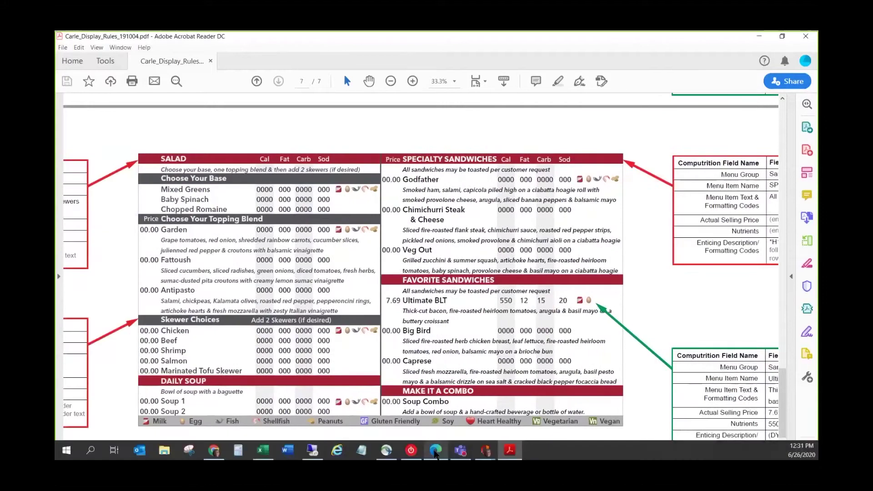
pyautogui.moveTo(436, 453)
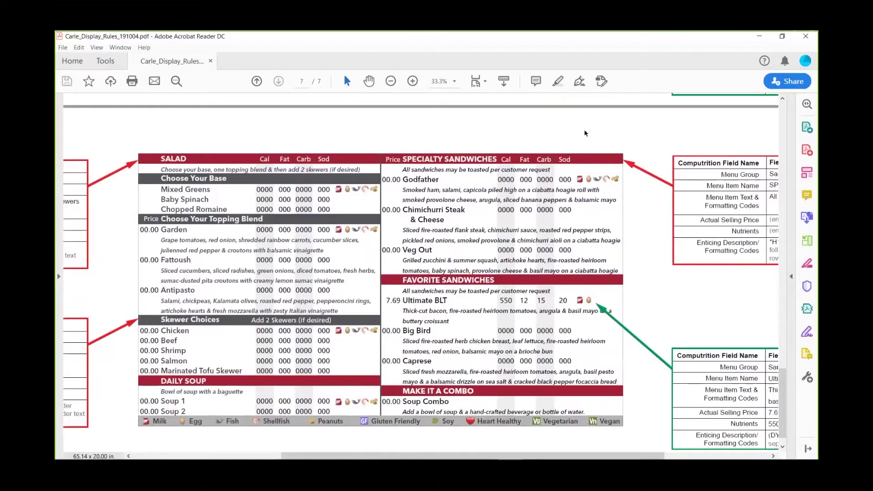
# Go back to the café menu example on page 6, then switch to the Hospitality Suite breakfast menu.
pyautogui.press('pageup')
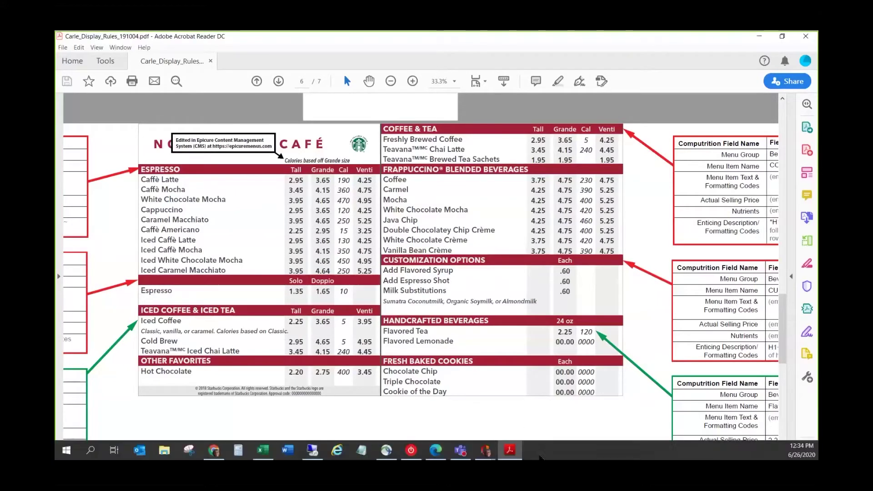
pyautogui.moveTo(446, 456)
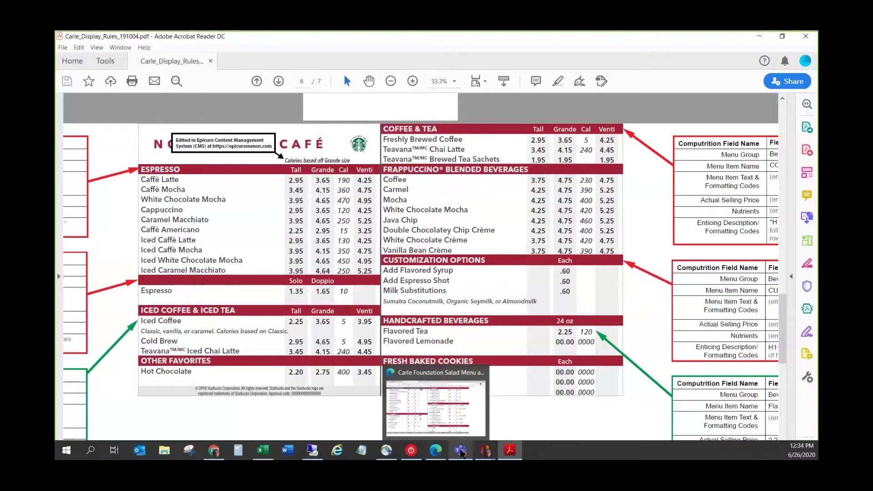
pyautogui.click(311, 451)
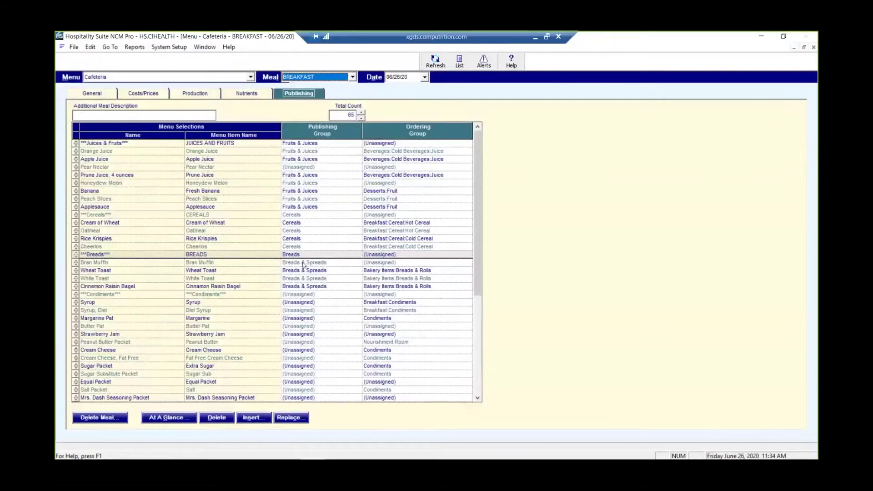
# View the recipe details of Syrup, Diet, examine its publishing settings, then return to the breakfast menu.
pyautogui.rightClick(121, 310)
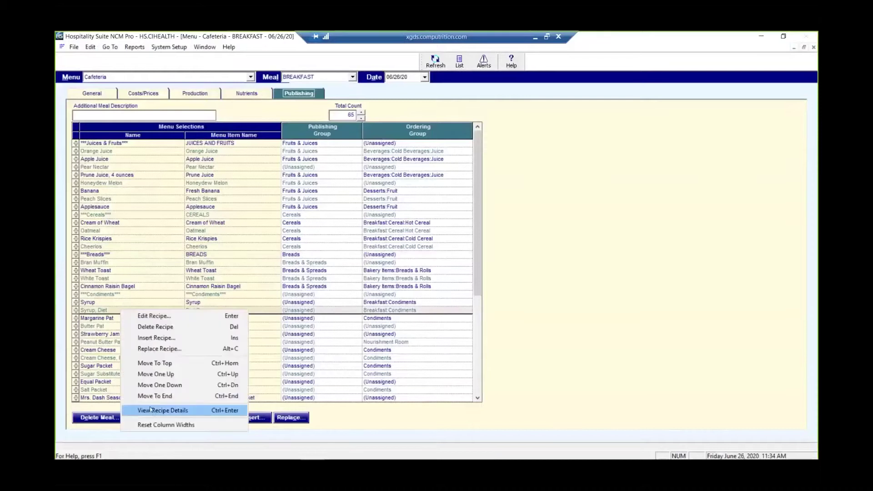
pyautogui.click(154, 411)
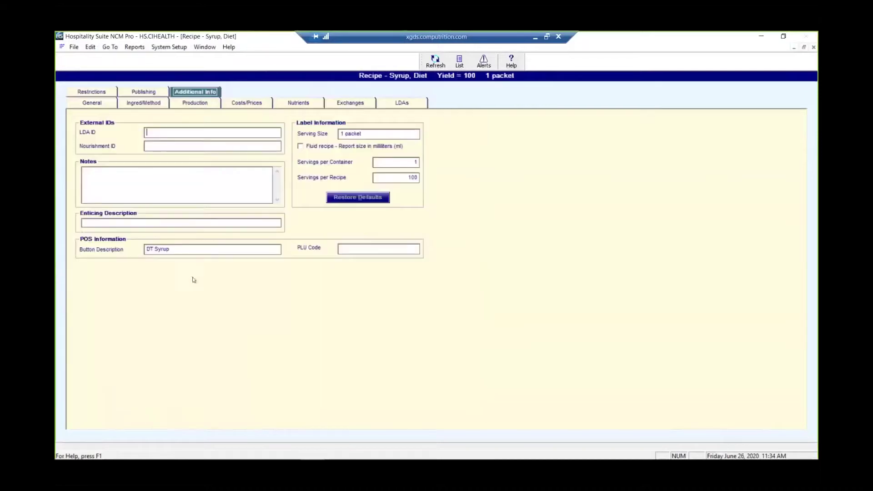
pyautogui.click(145, 91)
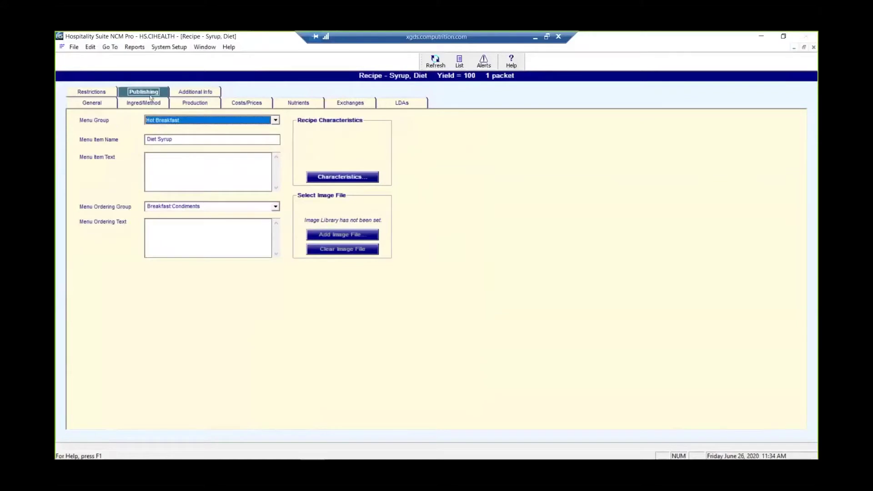
pyautogui.click(814, 47)
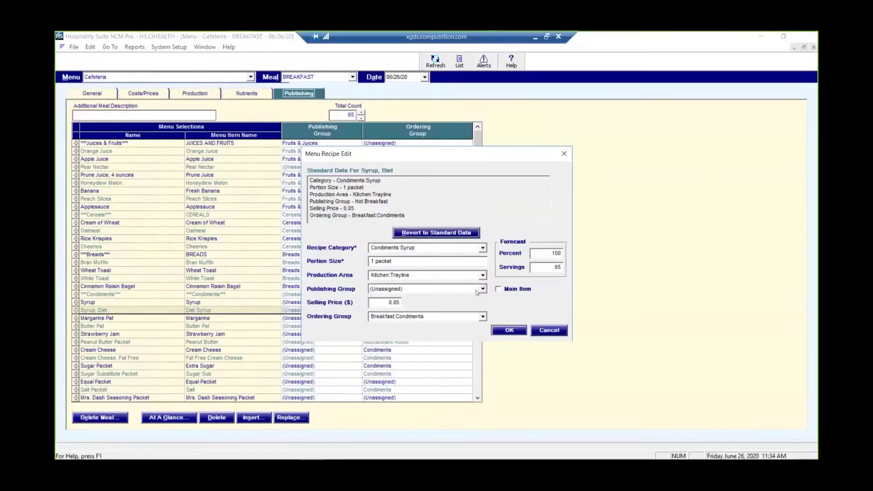
# Assign Syrup, Diet to the Breads publishing group in the Cafeteria breakfast menu and refresh the menu.
pyautogui.click(482, 290)
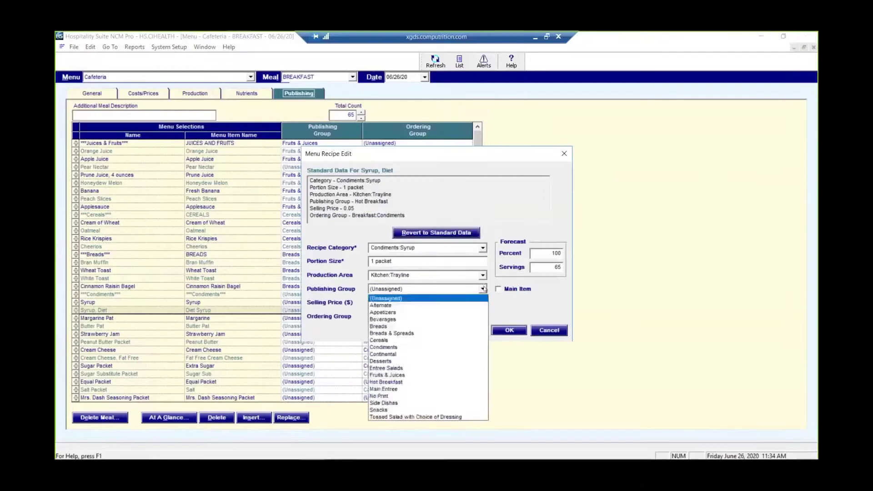
pyautogui.click(384, 327)
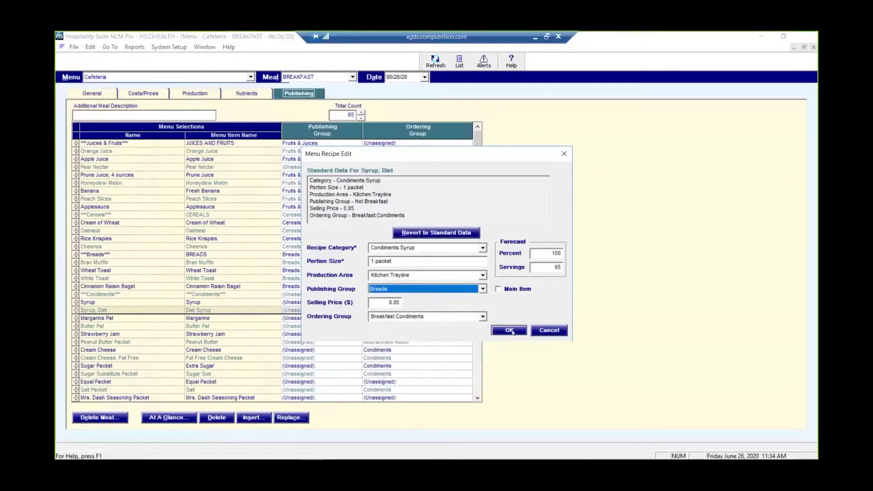
pyautogui.click(510, 331)
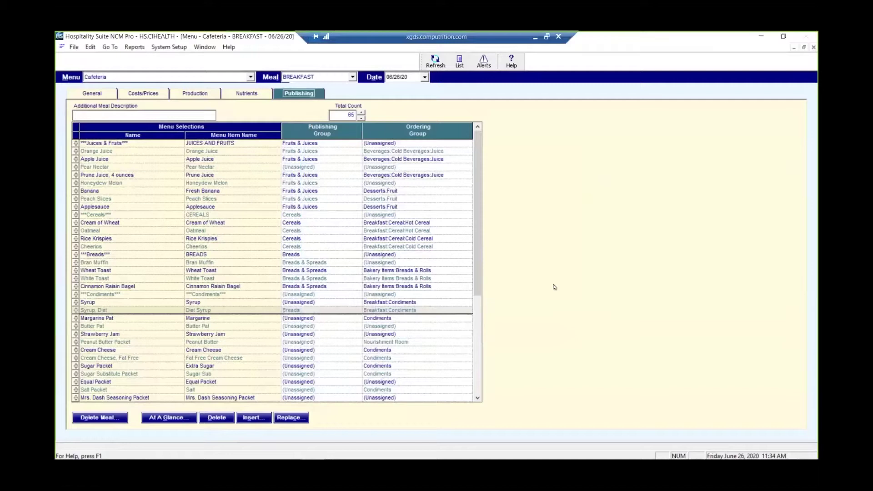
pyautogui.click(439, 66)
# Switch to the Carle Foundation Salad Menu preview in the browser, check the Breads section, and shrink the window beside the Hospitality Suite menu.
pyautogui.moveTo(437, 456)
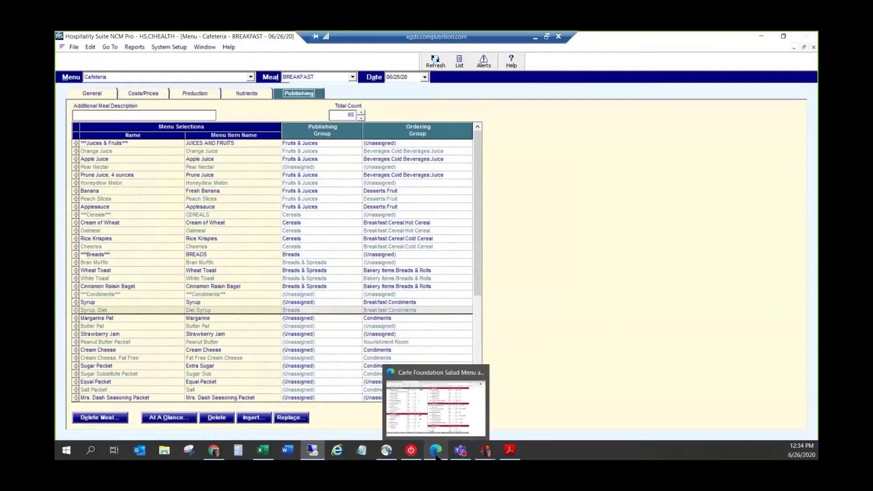
pyautogui.click(437, 456)
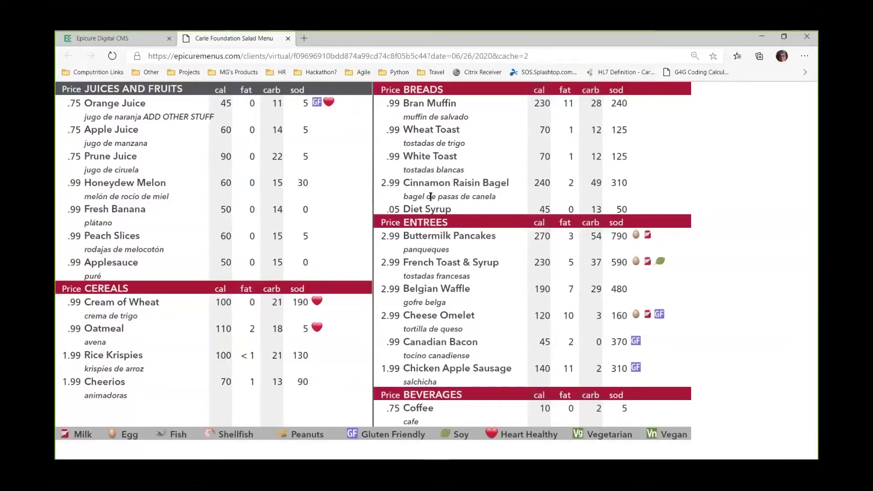
pyautogui.click(783, 38)
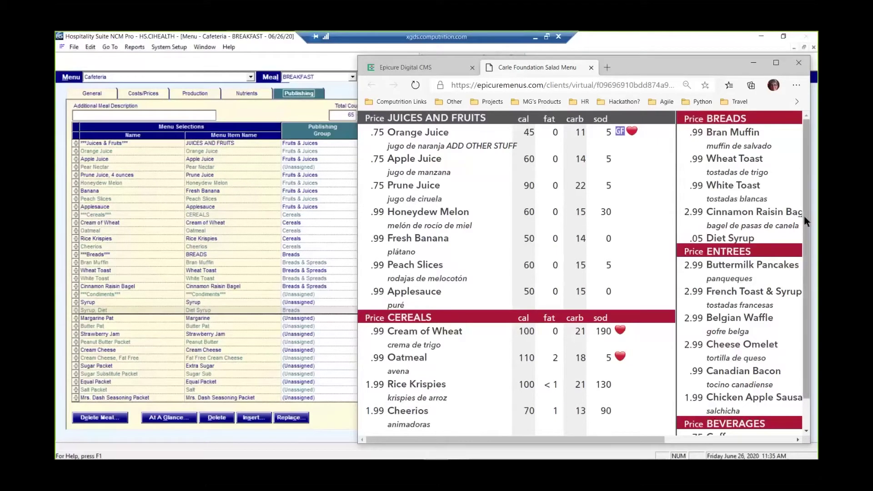
pyautogui.moveTo(805, 216)
pyautogui.mouseDown()
pyautogui.moveTo(810, 247)
pyautogui.moveTo(812, 228)
pyautogui.mouseUp()
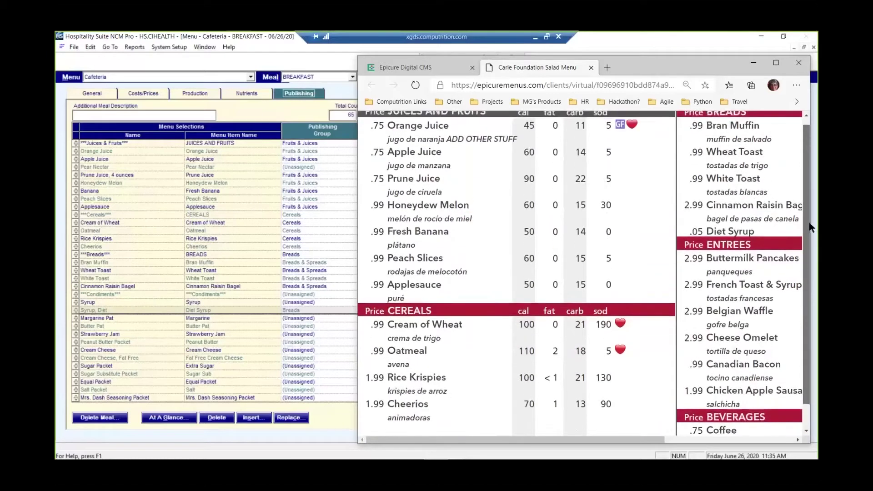
# Set the publishing group of Prune Juice, 4 ounces to (Unassigned) in the breakfast menu.
pyautogui.click(96, 175)
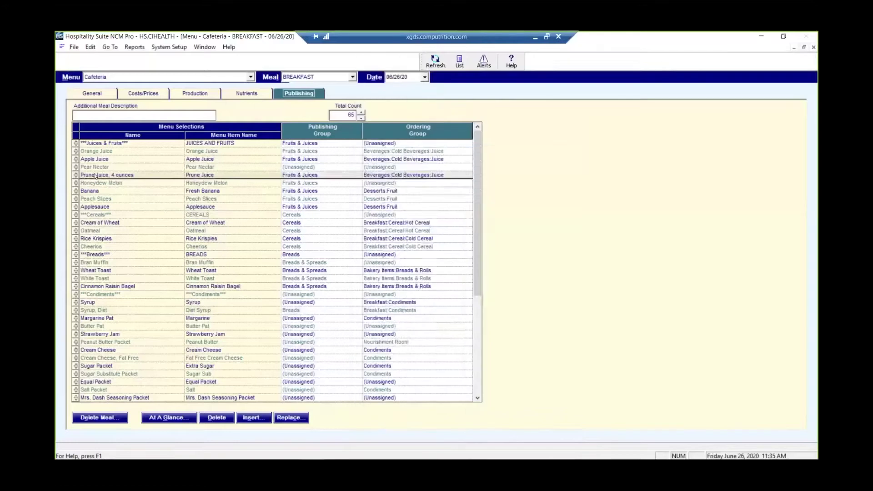
pyautogui.doubleClick(96, 176)
pyautogui.click(482, 289)
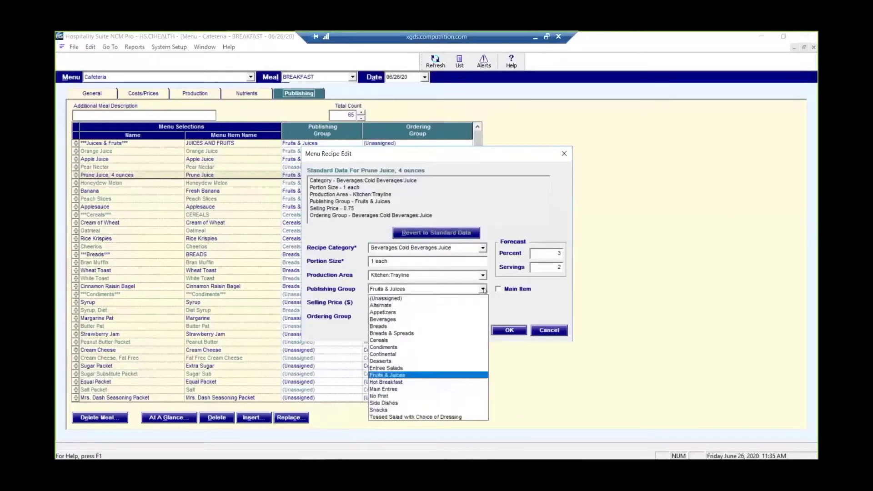
pyautogui.click(415, 299)
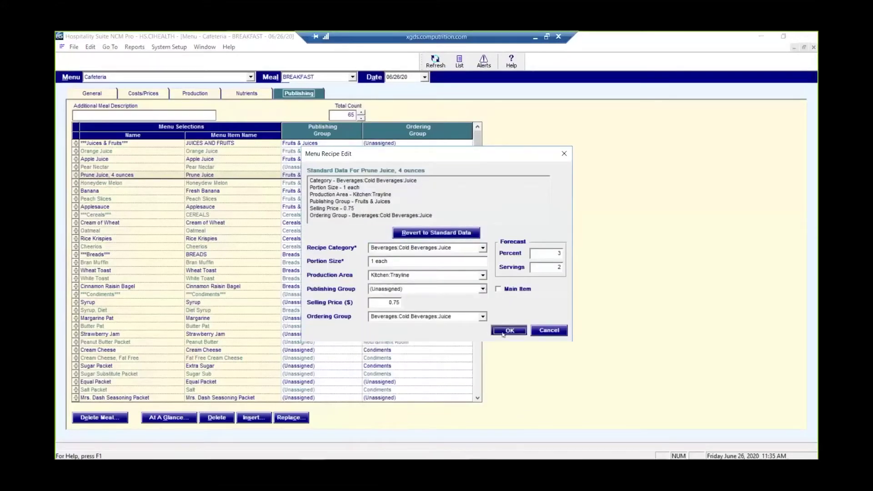
pyautogui.click(503, 334)
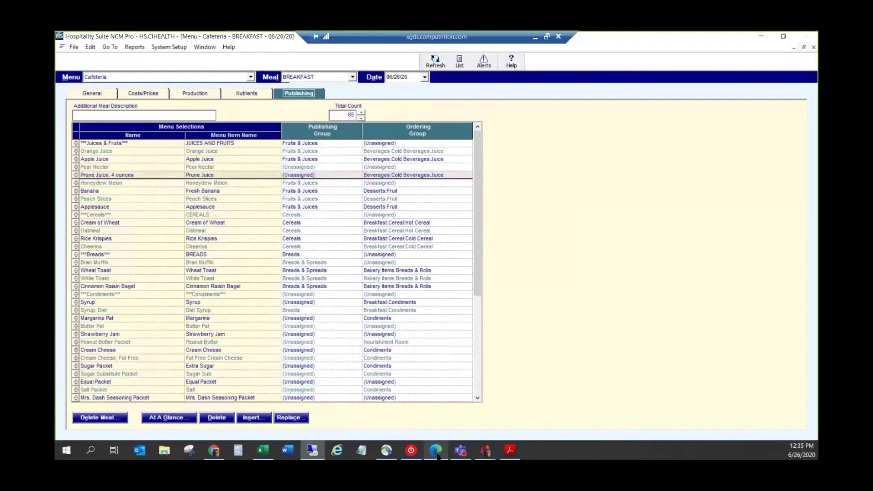
# Reload the Salad Menu preview in the browser and check the Juices and Fruits section for Prune Juice.
pyautogui.click(436, 452)
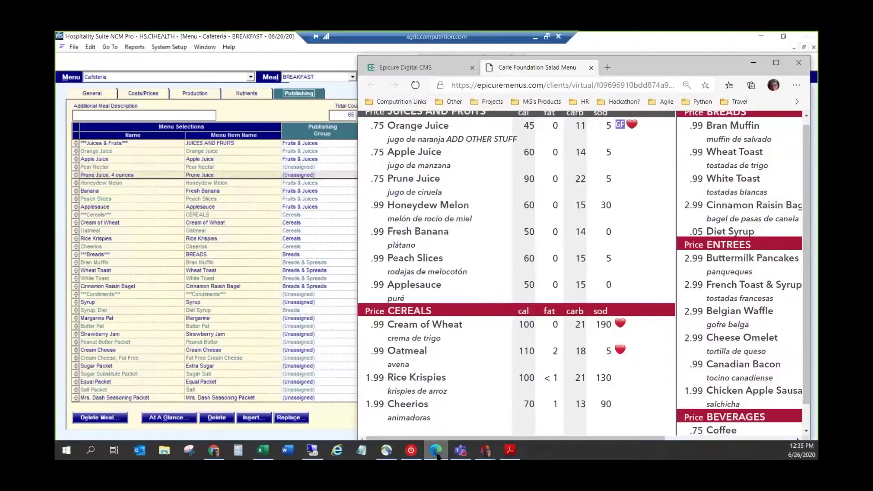
pyautogui.click(414, 87)
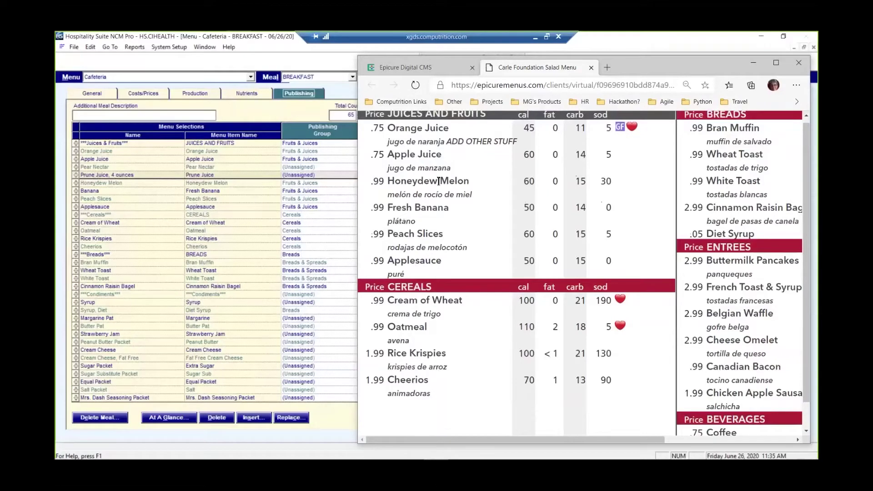
pyautogui.scroll(1, 439, 181)
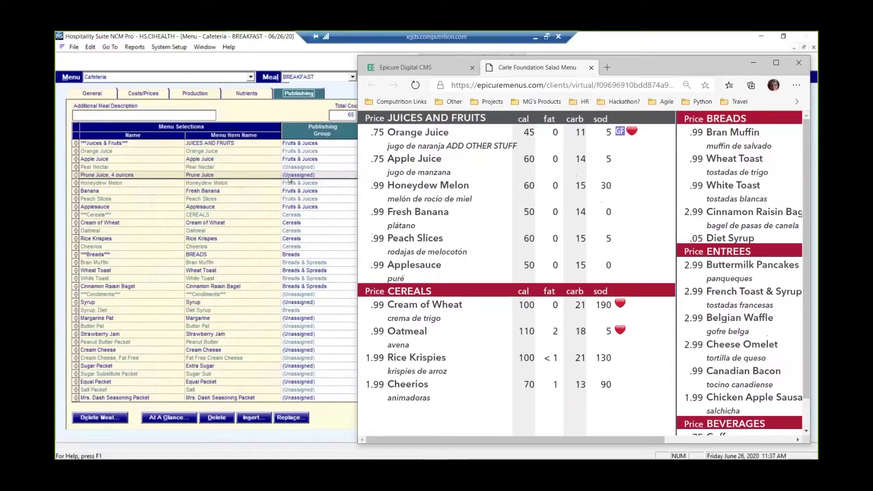
# Remove "ADD OTHER STUFF" from the Orange Juice recipe's menu item text so it reads "jugo de naranja", then reload the browser menu preview.
pyautogui.click(107, 153)
pyautogui.rightClick(107, 154)
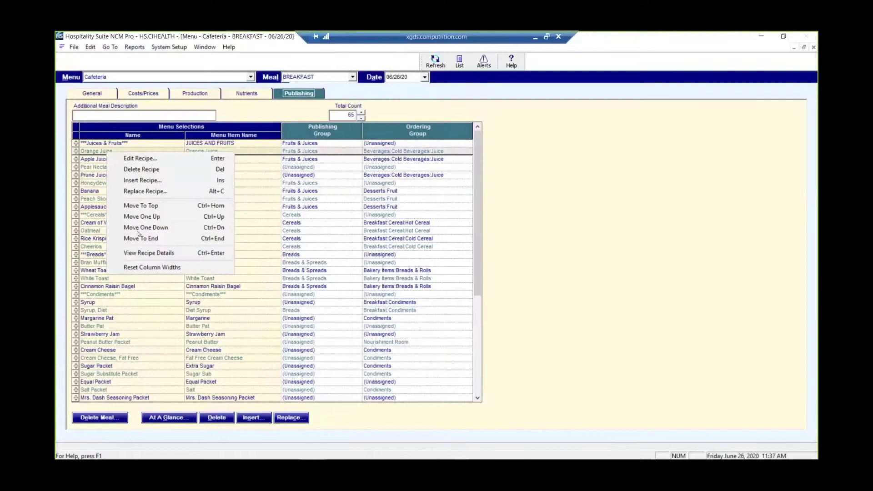
pyautogui.click(140, 251)
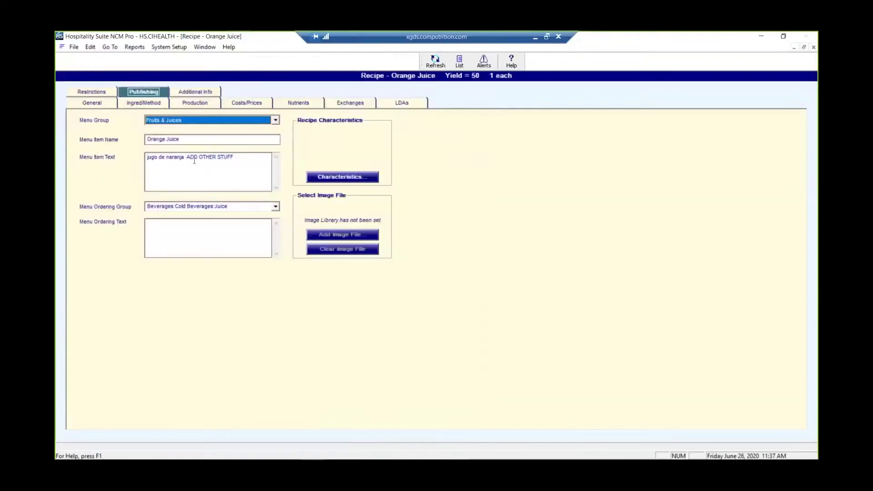
pyautogui.moveTo(184, 157); pyautogui.dragTo(235, 158)
pyautogui.press('BackSpace')
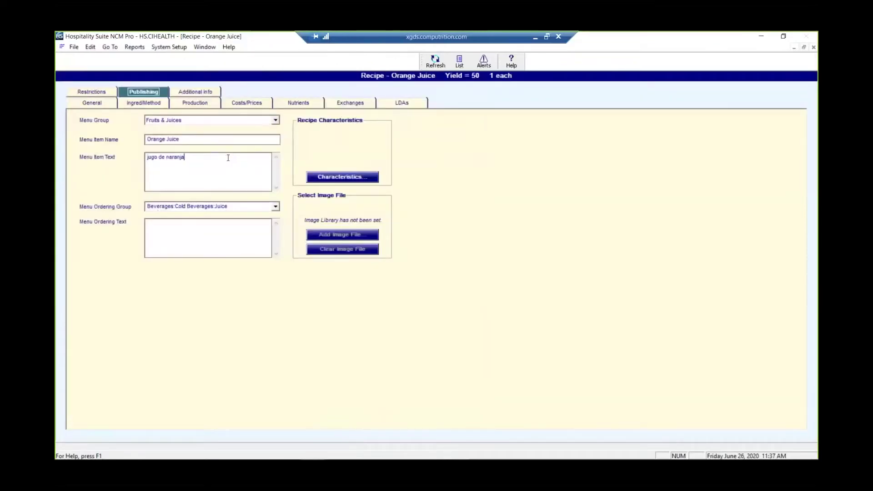
pyautogui.click(435, 59)
pyautogui.click(813, 48)
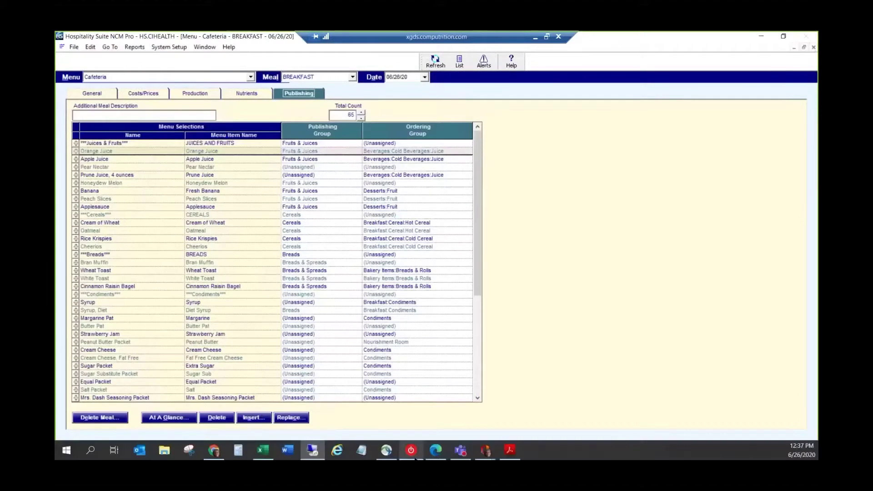
pyautogui.click(436, 451)
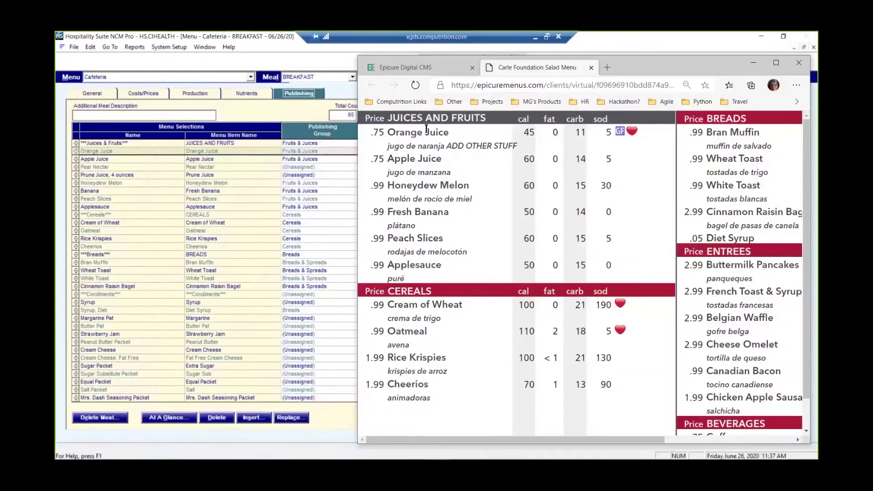
pyautogui.click(416, 86)
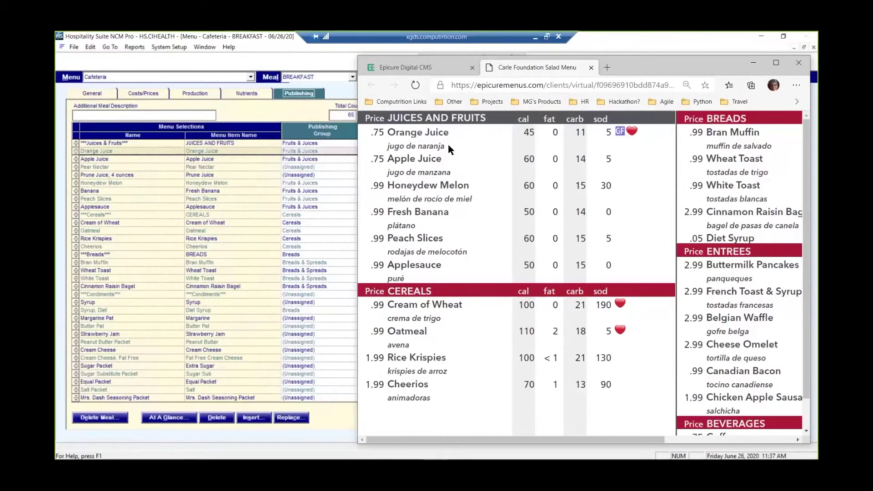
# Preview the Carle Foundation Coffee Menu for 06/26/2020 from the Epicure Digital CMS in a maximized browser window.
pyautogui.click(425, 69)
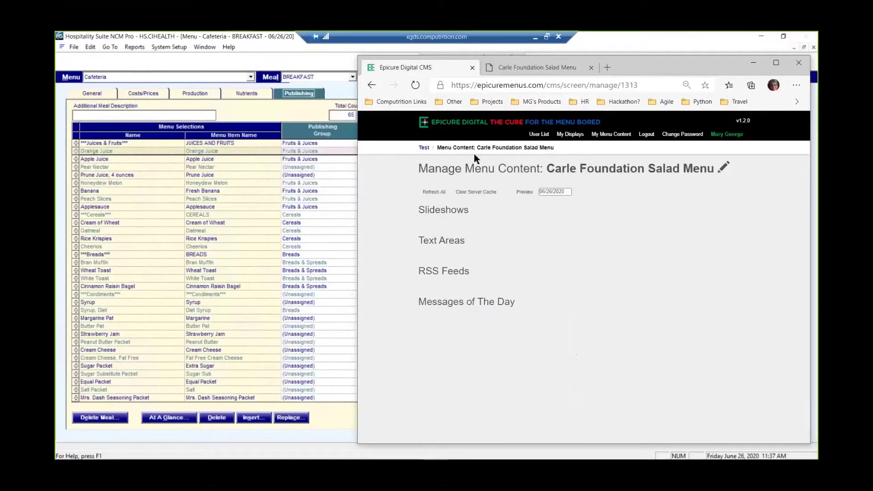
pyautogui.click(423, 148)
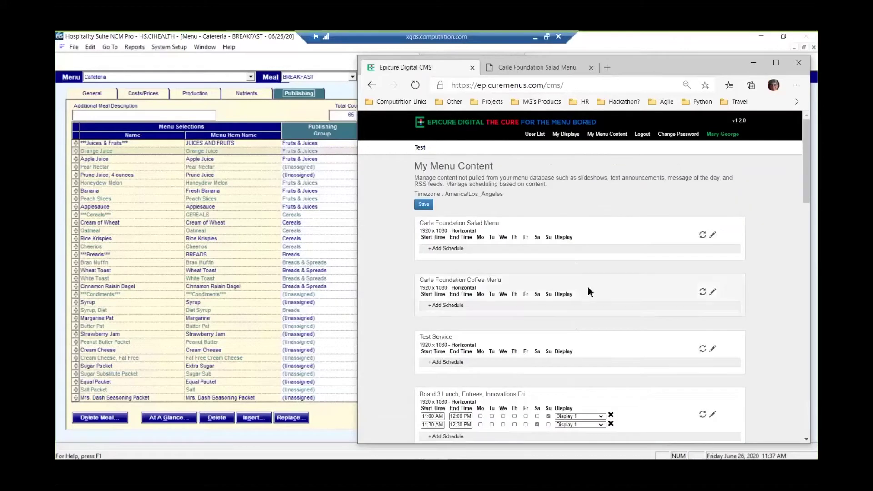
pyautogui.click(713, 292)
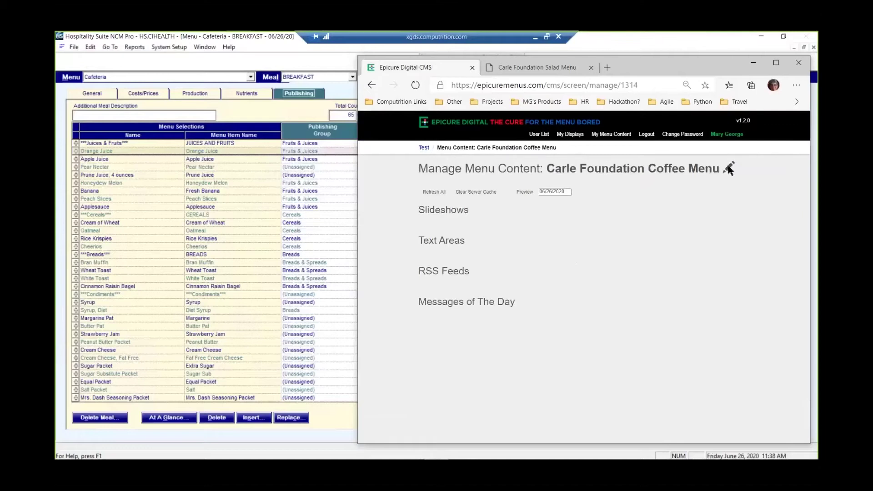
pyautogui.click(525, 192)
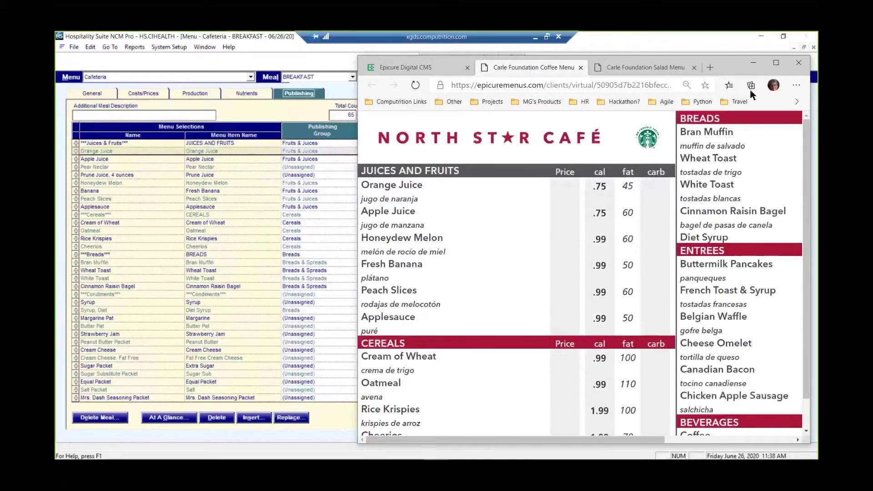
pyautogui.click(776, 63)
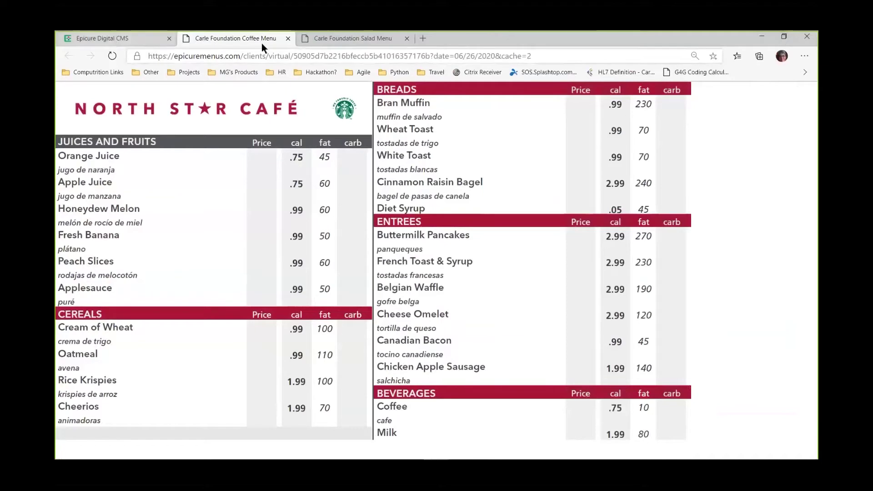
# Close the Coffee Menu preview, return the CMS to its My Menu Content list, and go back to the Salad Menu preview.
pyautogui.click(288, 39)
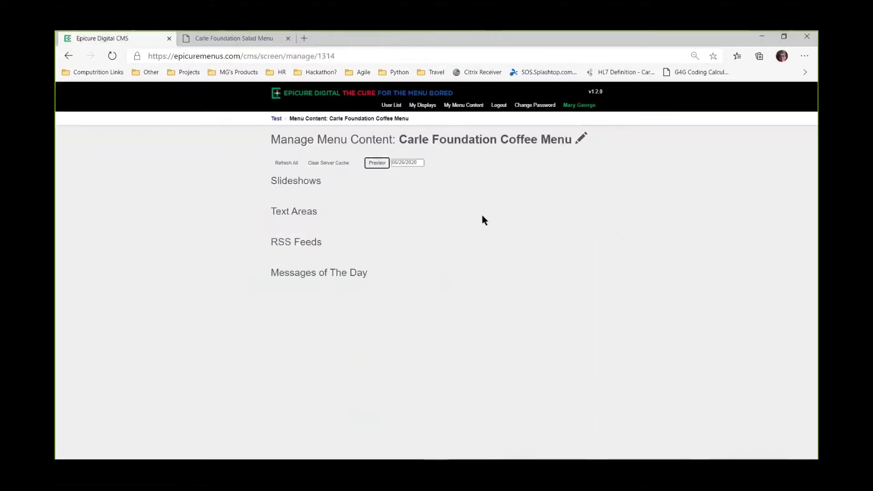
pyautogui.click(275, 119)
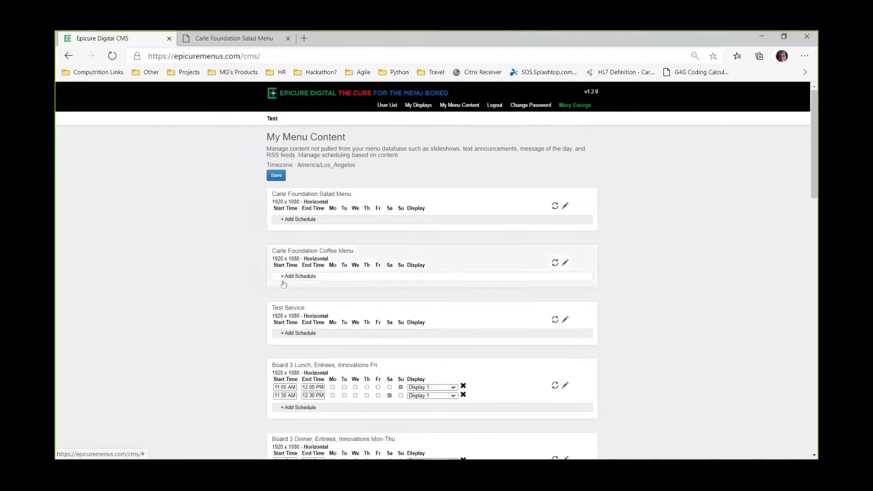
pyautogui.click(238, 41)
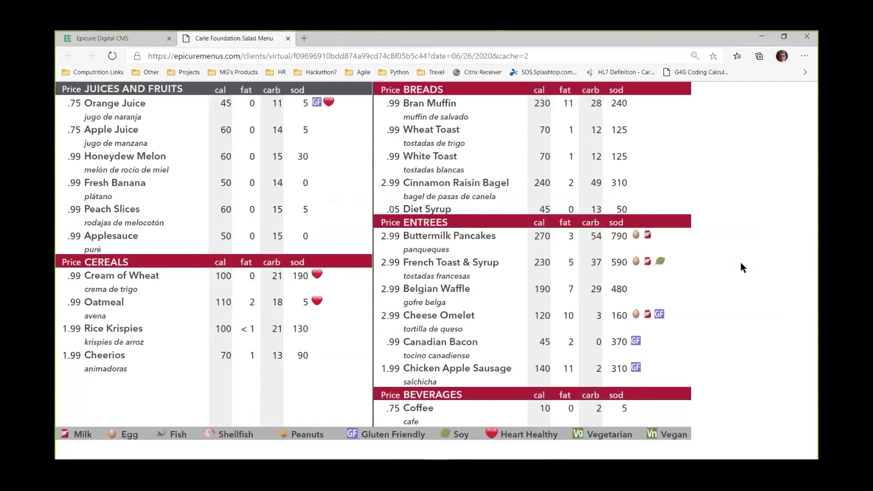
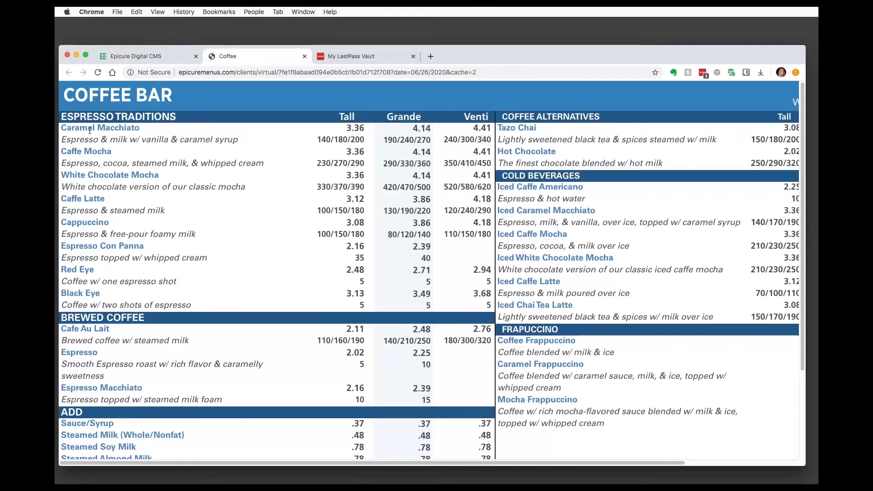
# Examine the Coffee Bar menu preview, including its drink sections and the Tall, Grande and Venti columns.
pyautogui.scroll(-1, 428, 391)
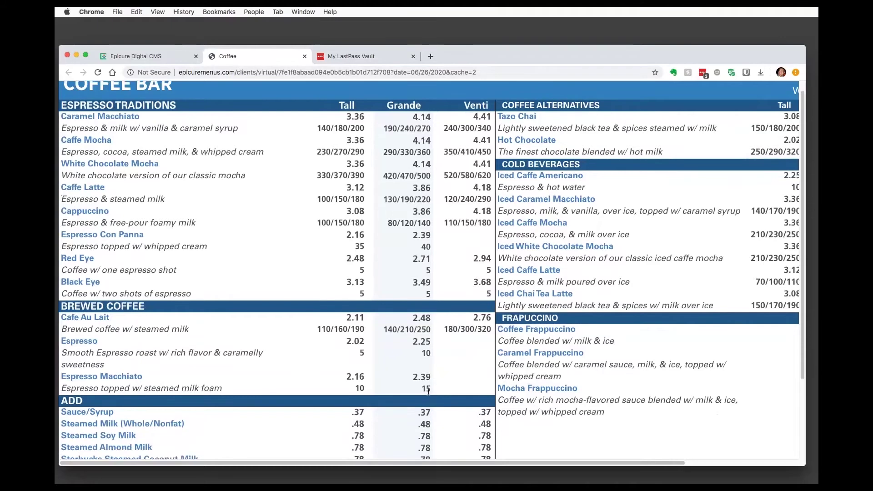
pyautogui.scroll(1, 428, 390)
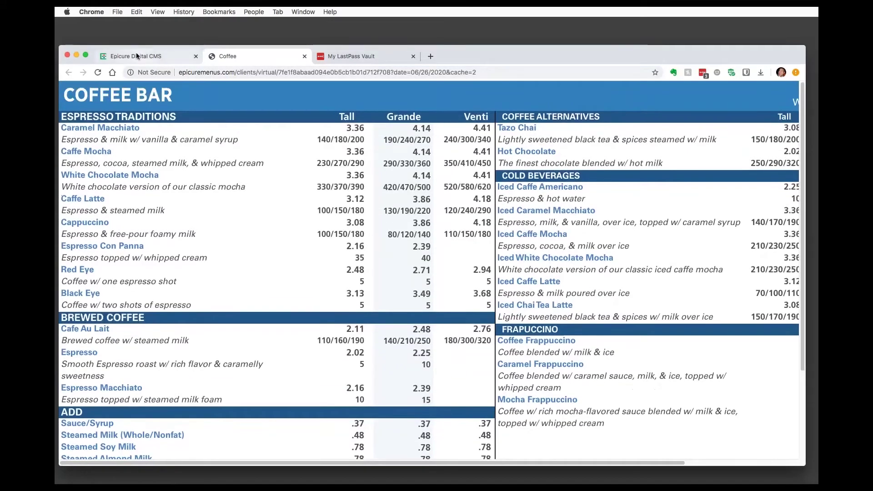
# Return to the UCLA SM menu content list in the CMS and preview the Deli/Bakery/Salads Bar Breakfast menu for 06/26/2020.
pyautogui.click(137, 56)
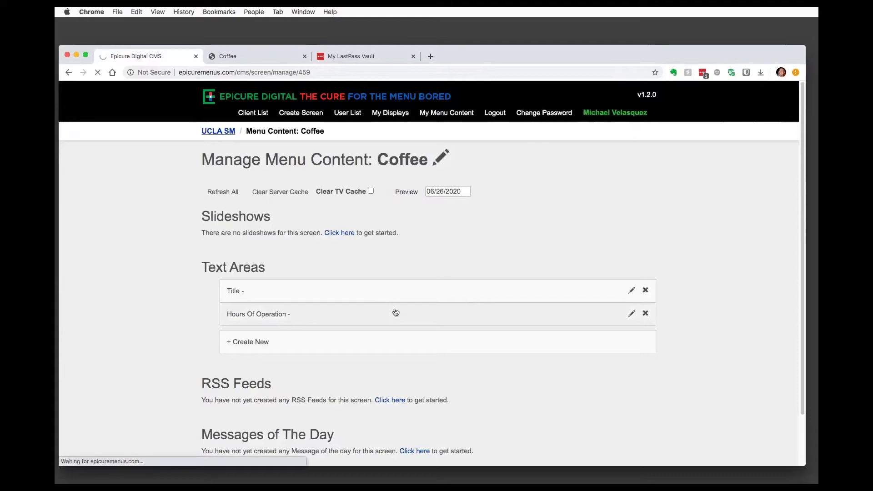
pyautogui.scroll(-5, 395, 312)
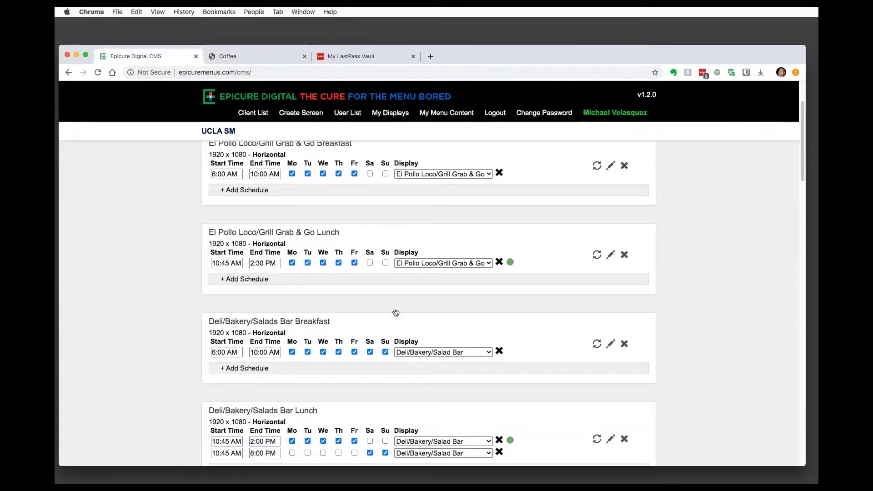
pyautogui.scroll(-3, 396, 312)
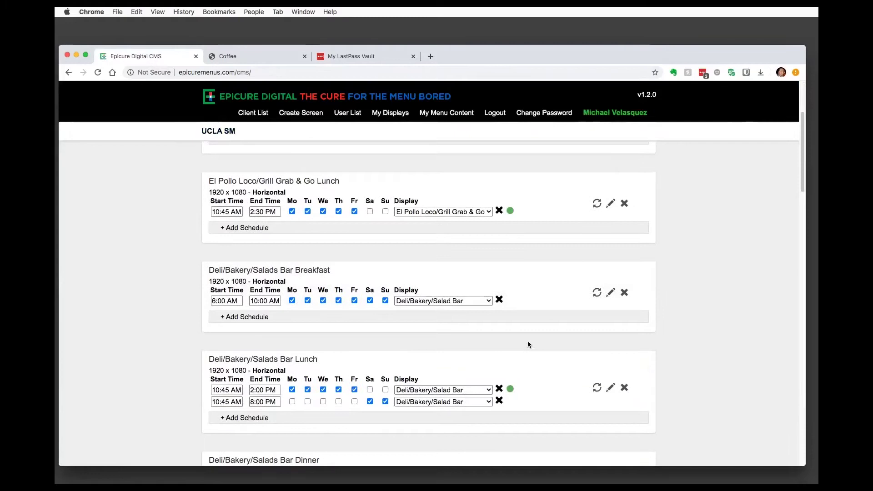
pyautogui.scroll(-13, 528, 341)
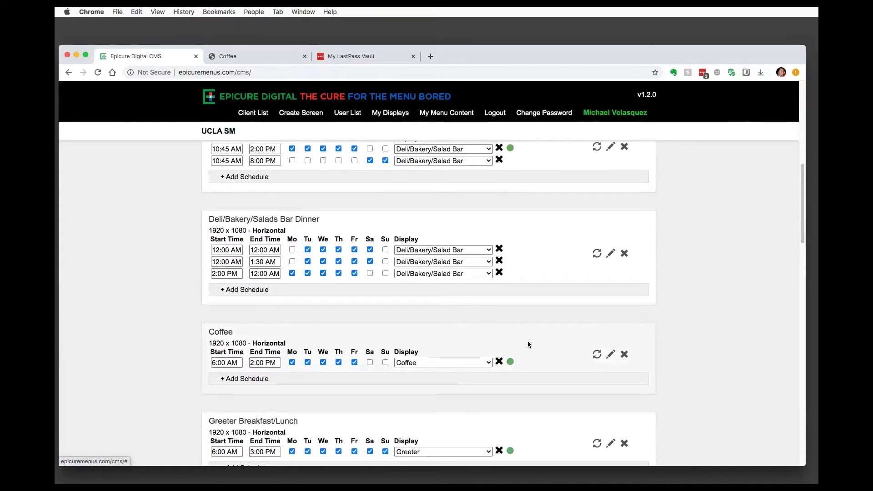
pyautogui.scroll(-2, 528, 344)
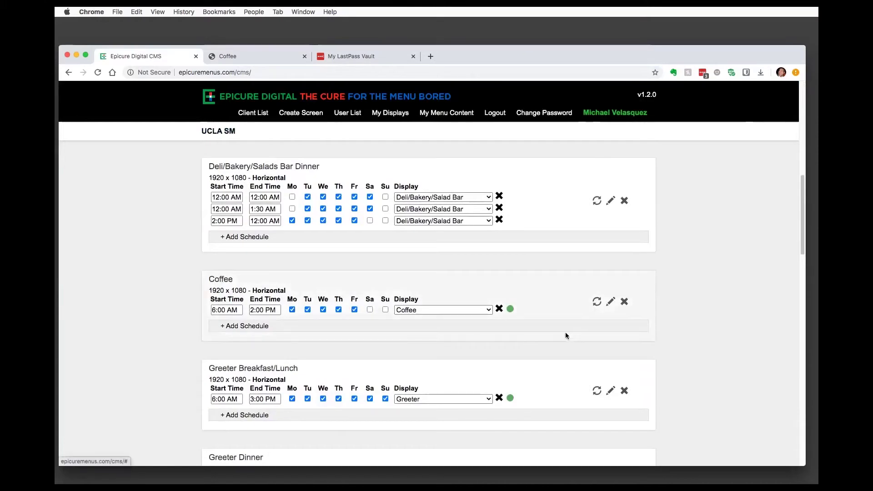
pyautogui.scroll(6, 565, 336)
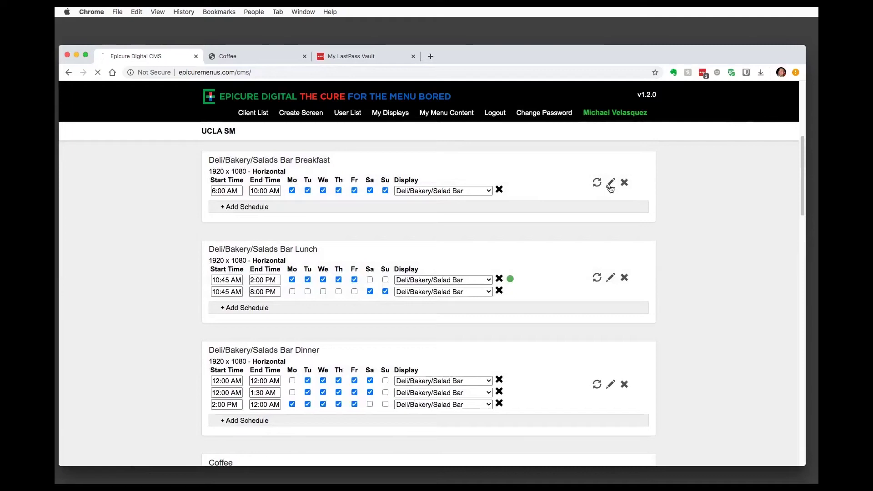
pyautogui.click(610, 181)
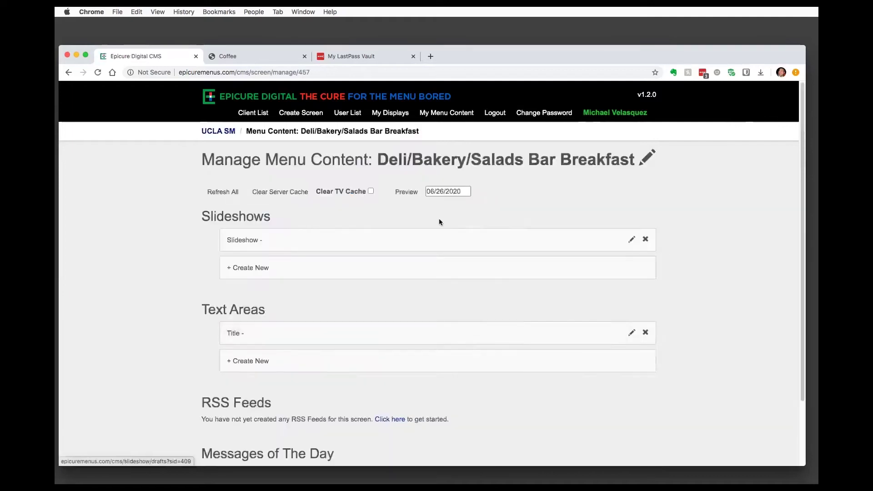
pyautogui.click(406, 191)
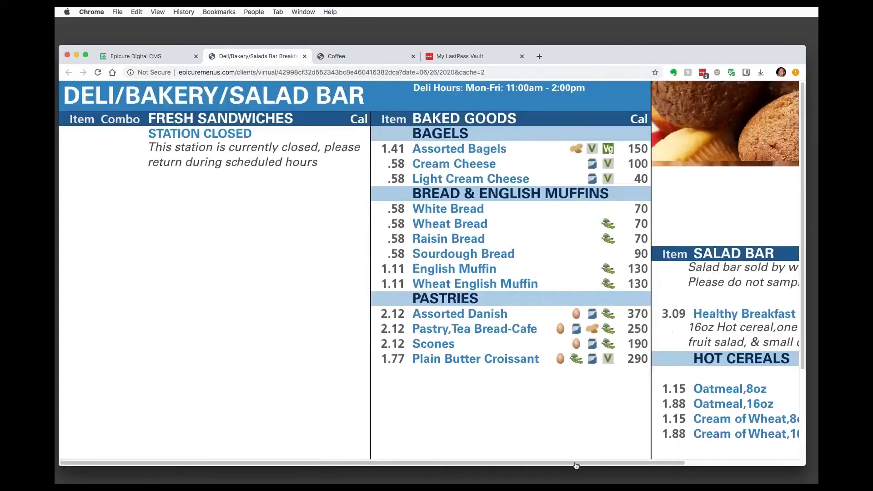
# Examine the Deli/Bakery/Salad Bar breakfast board across its full width, and close both that preview and the Coffee preview.
pyautogui.moveTo(568, 463); pyautogui.dragTo(671, 465)
pyautogui.hscroll(1, 671, 465)
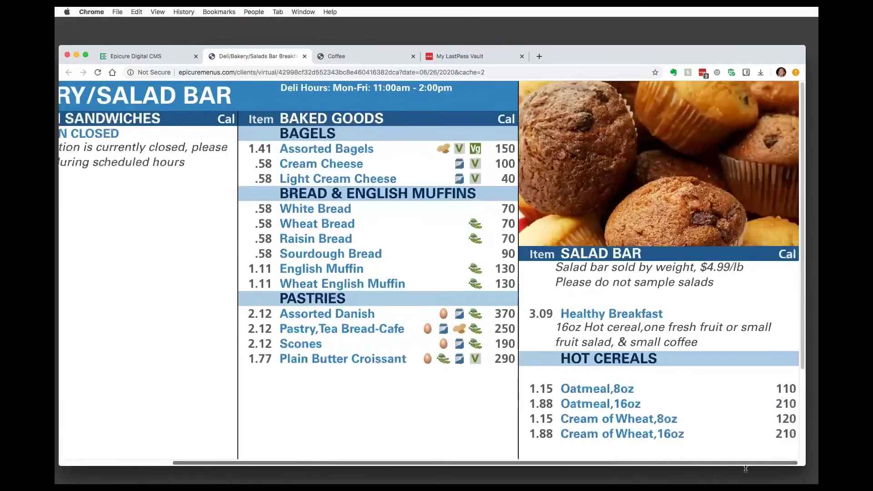
pyautogui.hscroll(-3, 642, 466)
pyautogui.hscroll(3, 642, 466)
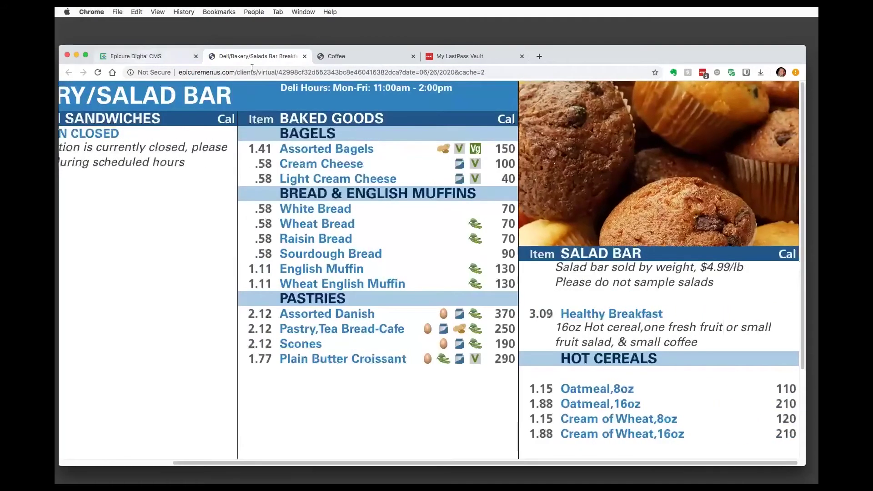
pyautogui.click(306, 56)
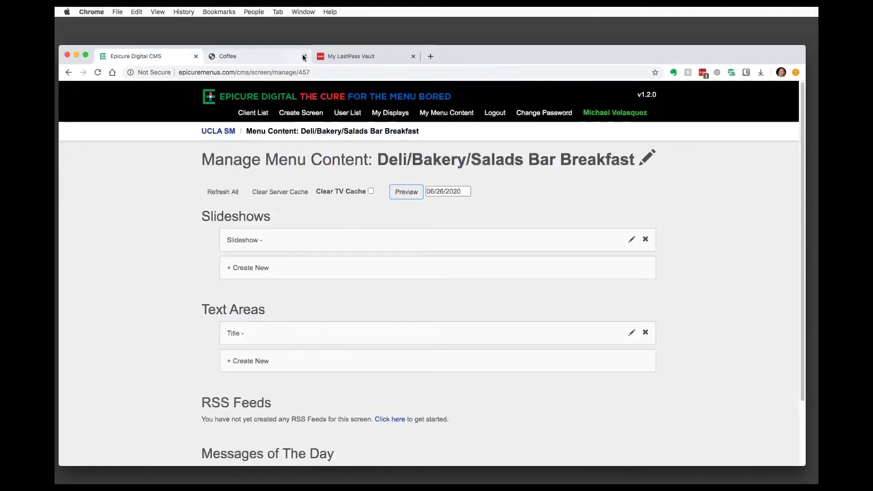
pyautogui.click(305, 57)
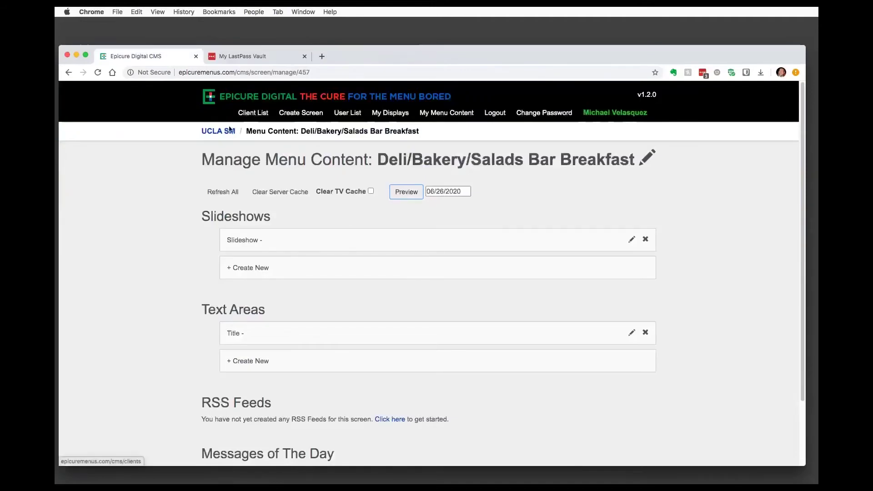
# Search the CMS client list for "ucla" and switch to the UCLA RR client.
pyautogui.click(253, 112)
pyautogui.press('super+f')
pyautogui.write('ucla')
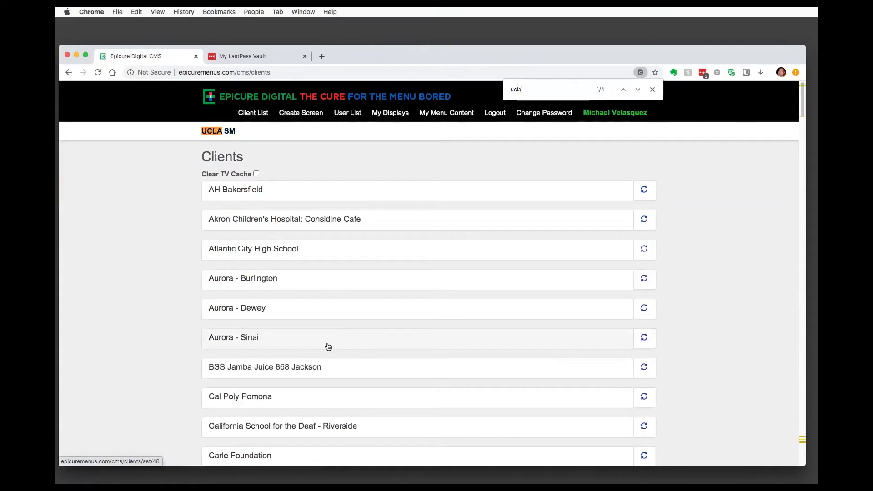
pyautogui.press('Return')
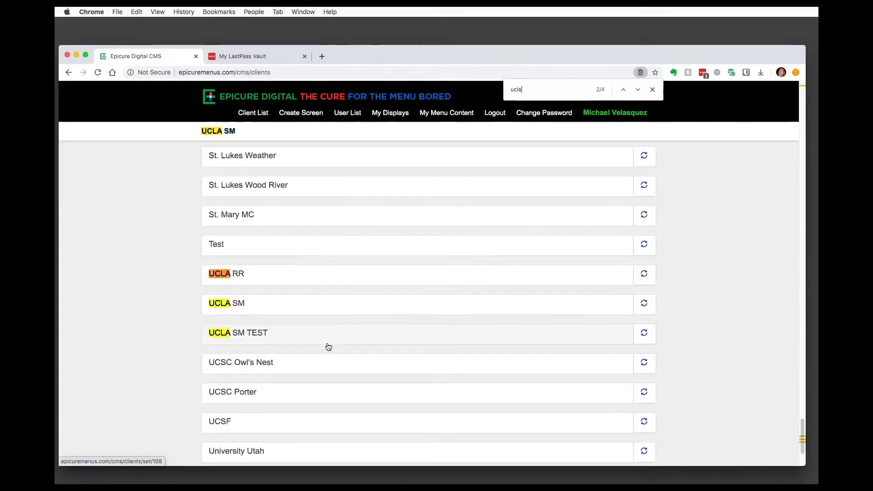
pyautogui.click(231, 276)
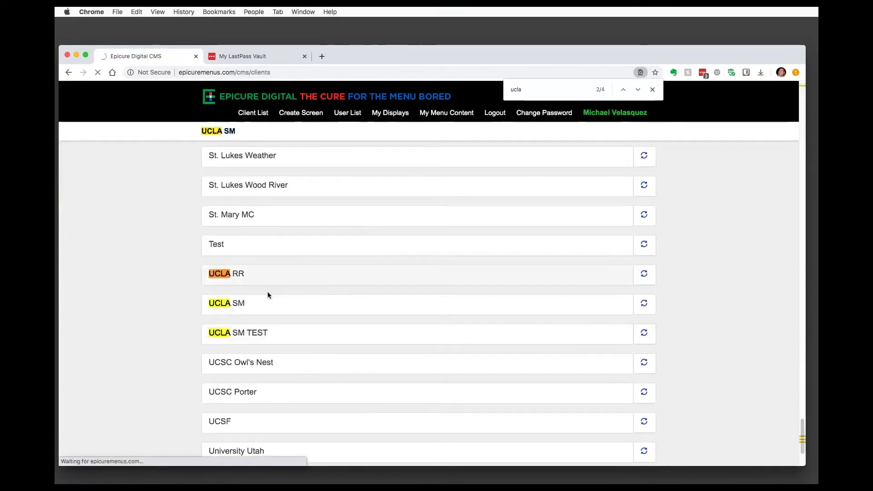
# Preview UCLA RR's Deli menu content for 06/26/2020 and zoom the page out until the board's full width fits.
pyautogui.click(610, 255)
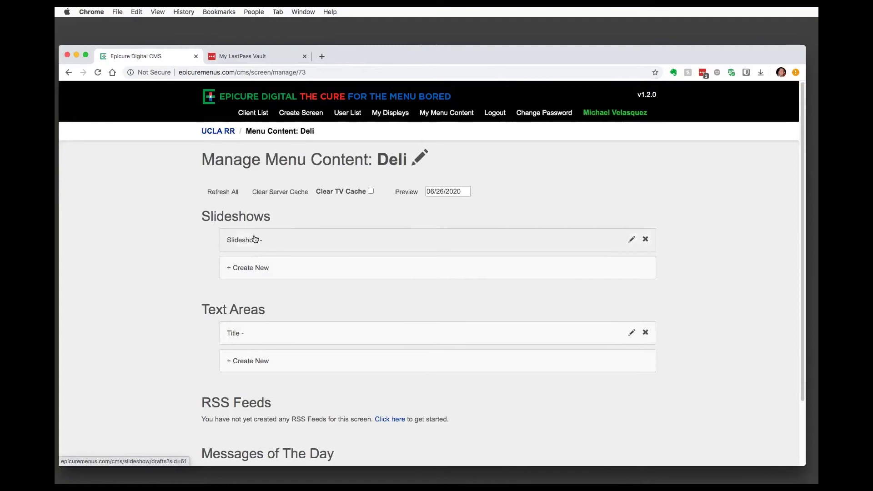
pyautogui.click(407, 192)
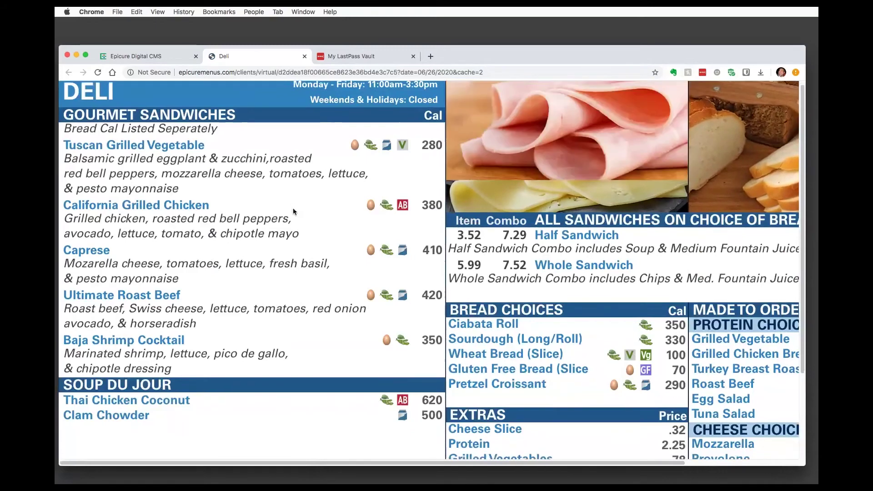
pyautogui.scroll(-2, 293, 208)
pyautogui.scroll(-1, 293, 211)
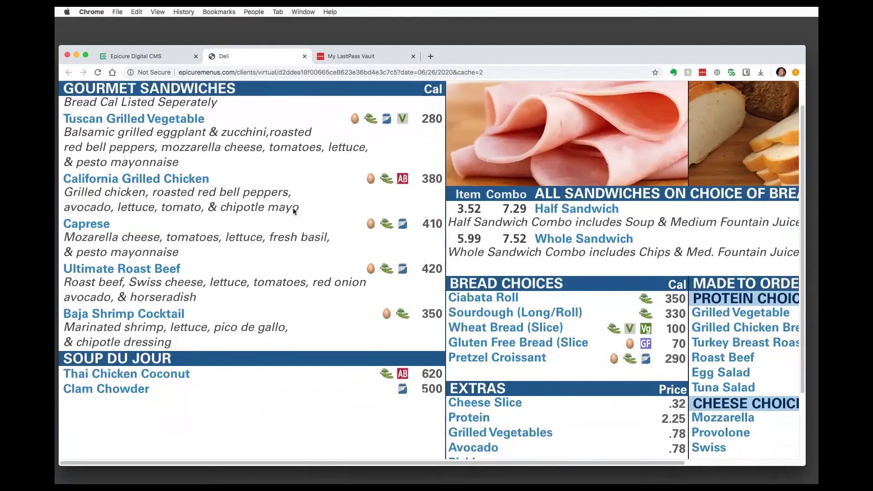
pyautogui.press('super+minus')
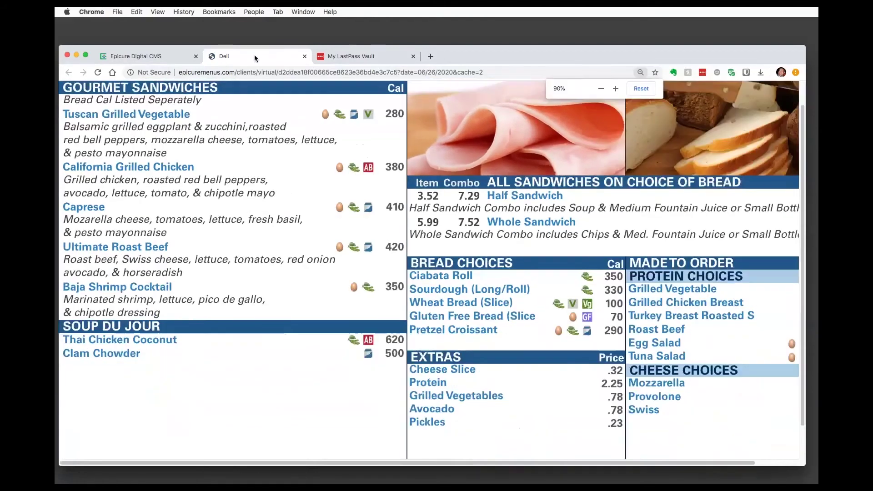
pyautogui.press('super+minus')
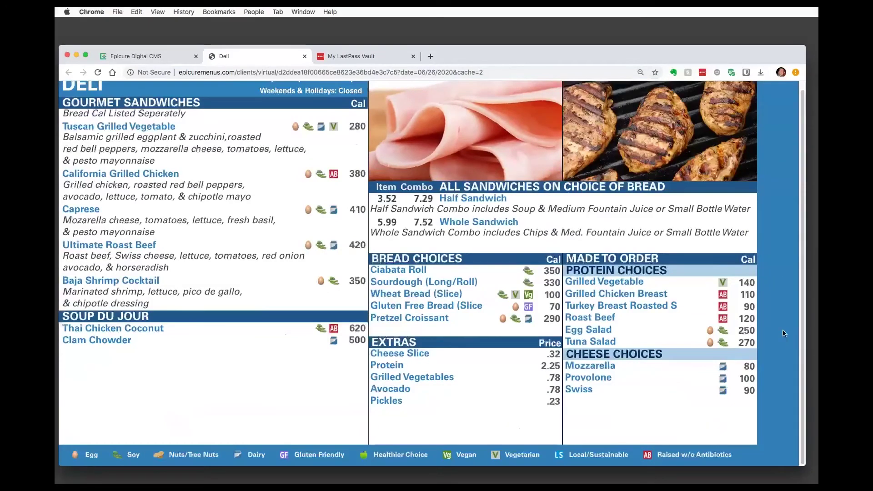
pyautogui.scroll(1, 763, 343)
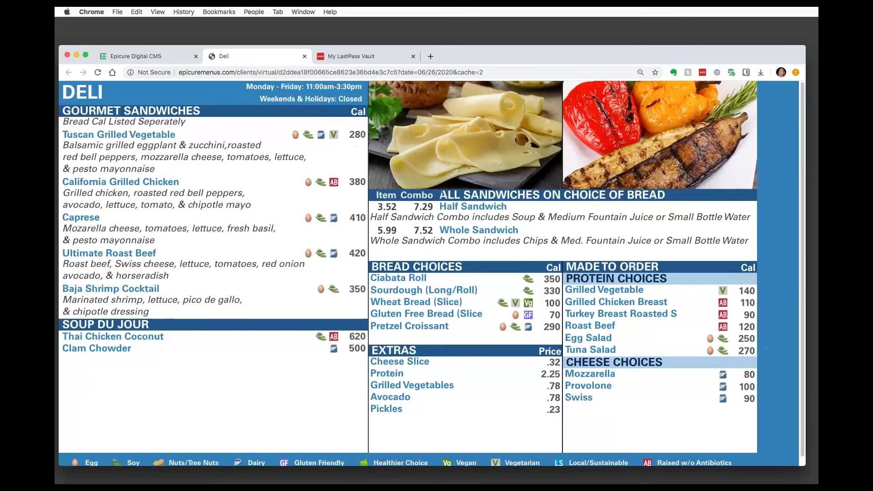
# Highlight the Deli board's choice-of-bread heading, its bread, extras and made-to-order sections, and its Gourmet Sandwiches section in turn.
pyautogui.moveTo(434, 196); pyautogui.dragTo(660, 194)
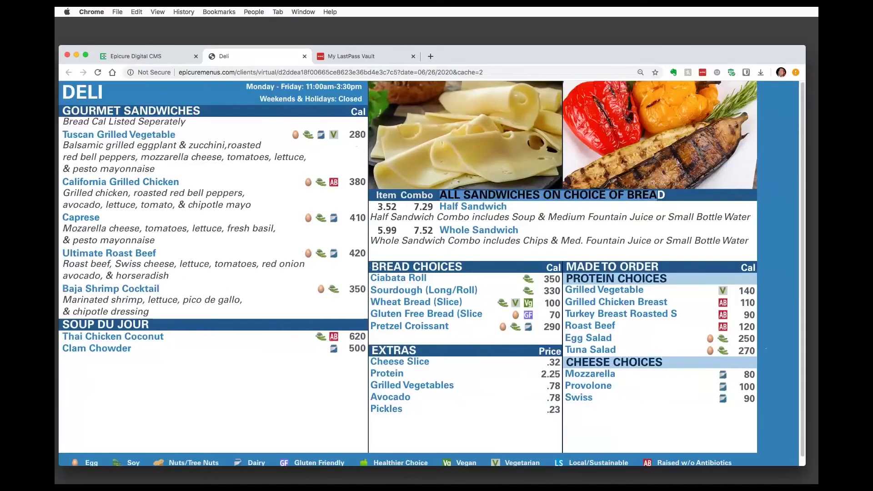
pyautogui.moveTo(372, 266); pyautogui.dragTo(678, 395)
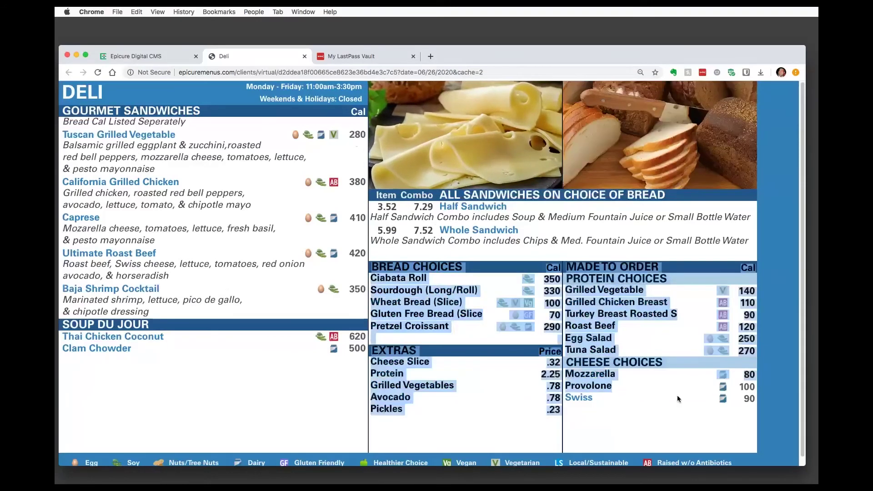
pyautogui.click(712, 423)
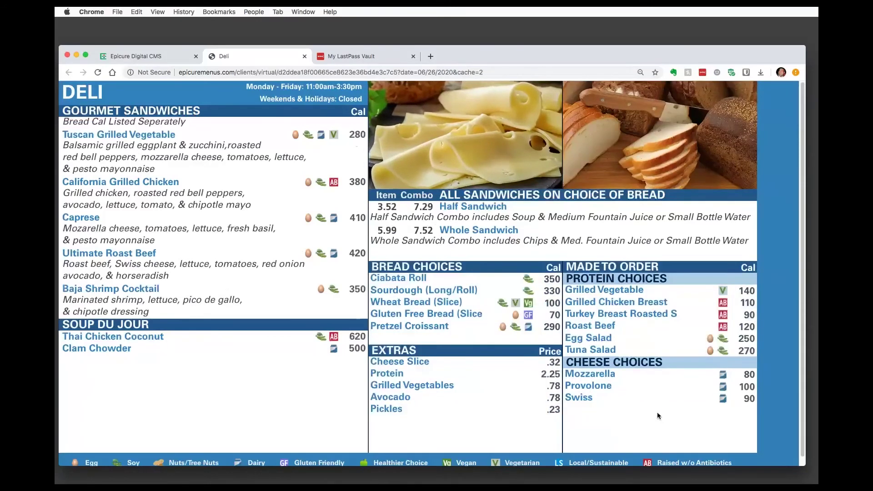
pyautogui.moveTo(657, 413); pyautogui.dragTo(615, 396)
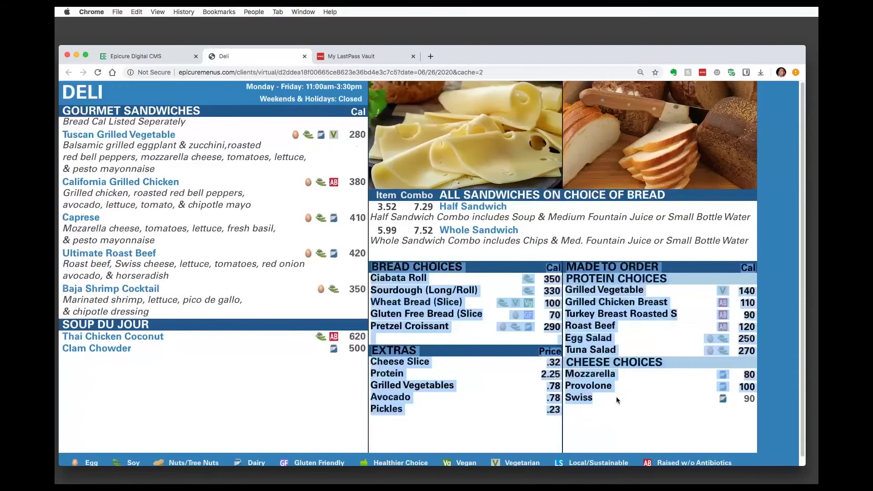
pyautogui.click(541, 257)
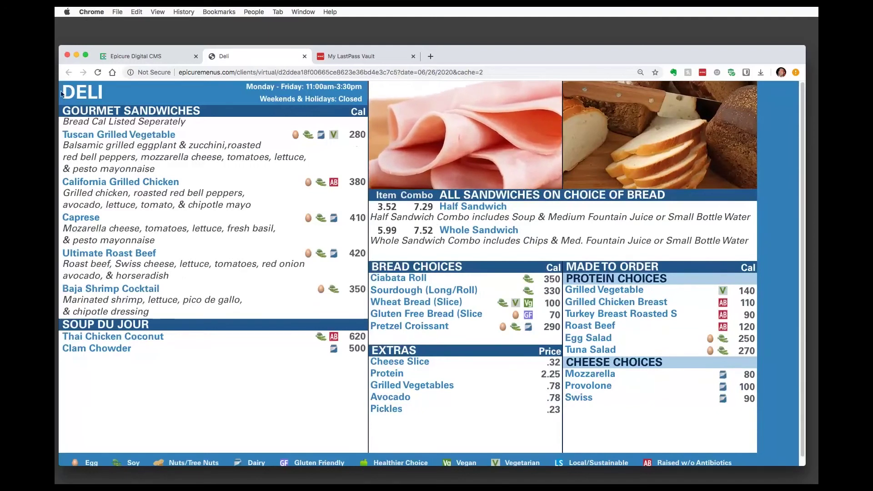
pyautogui.moveTo(63, 93); pyautogui.dragTo(418, 207)
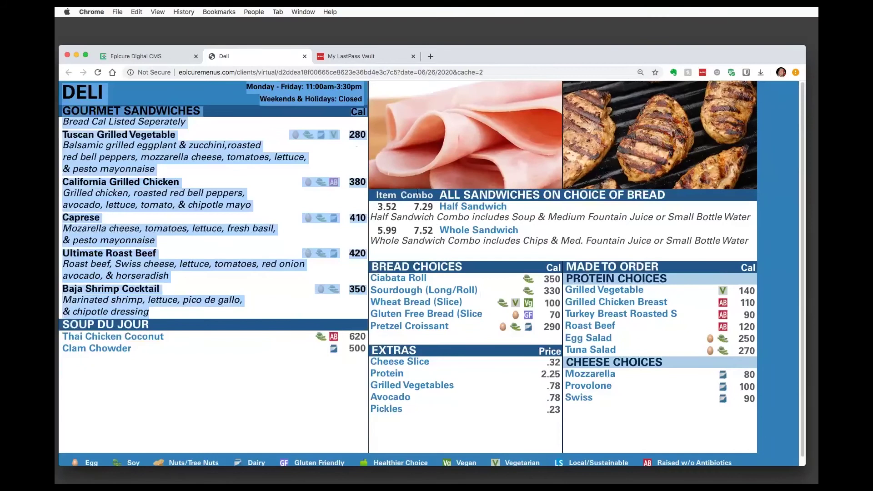
pyautogui.click(400, 196)
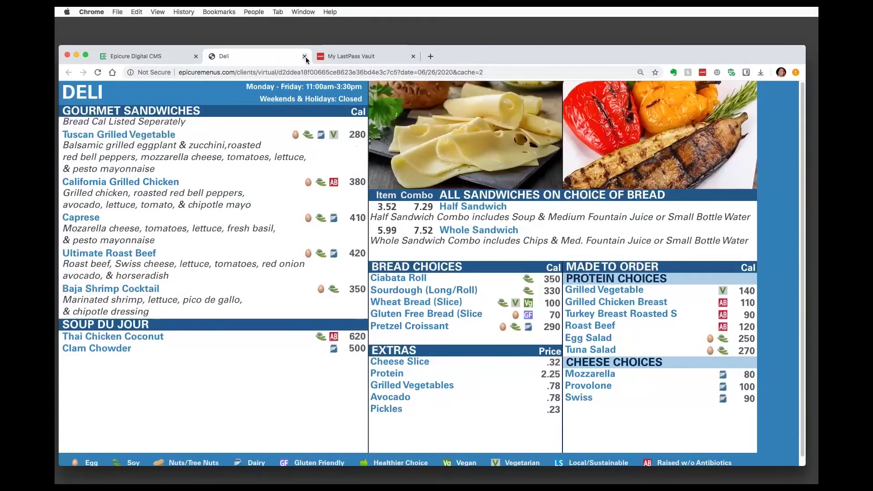
# Open the active draft of the Deli menu's slideshow in the CMS and enlarge the image library area.
pyautogui.click(138, 55)
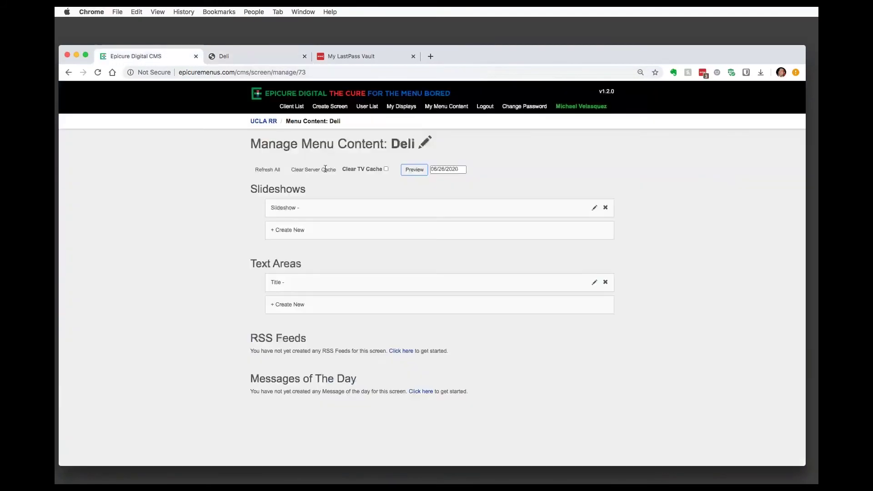
pyautogui.click(288, 210)
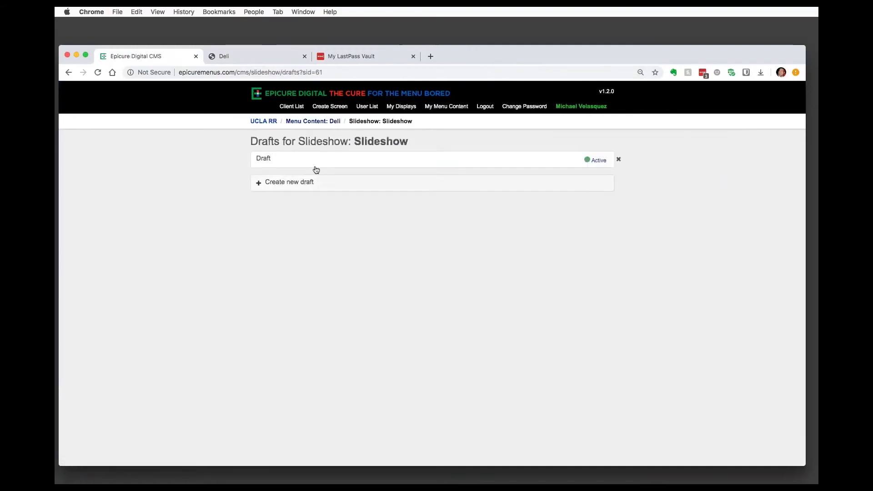
pyautogui.click(316, 162)
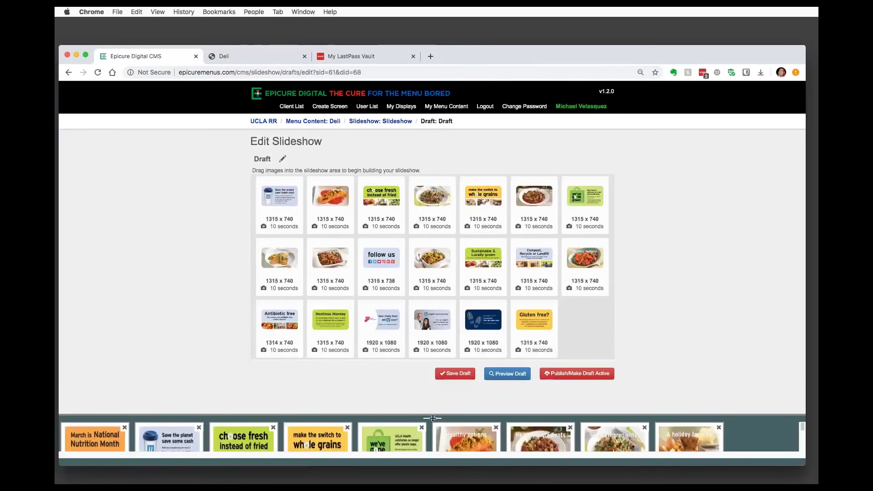
pyautogui.moveTo(432, 418); pyautogui.dragTo(433, 337)
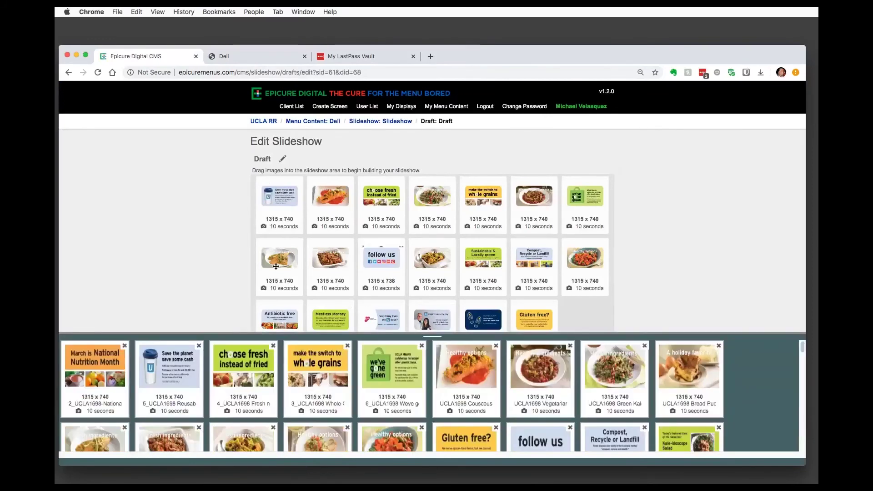
# Add the "Impossible Burger (2)" library image to the end of the Deli slideshow draft and remove it from the draft again.
pyautogui.scroll(-2, 195, 389)
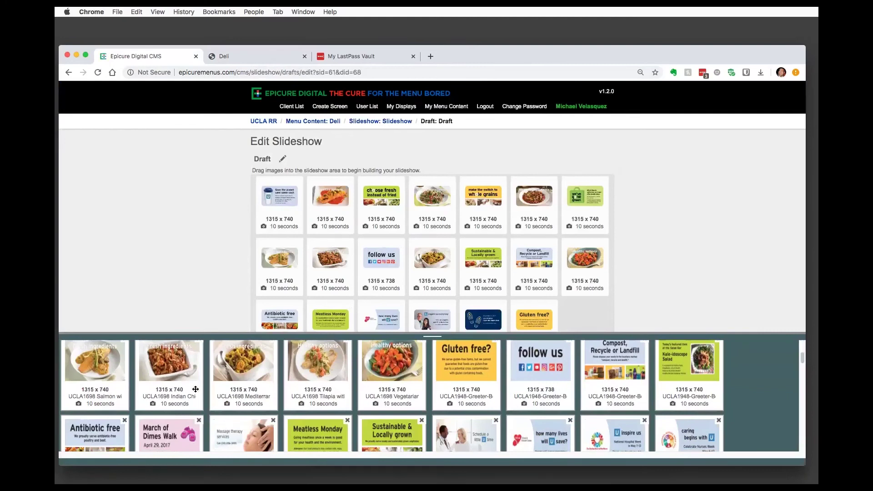
pyautogui.scroll(-10, 195, 389)
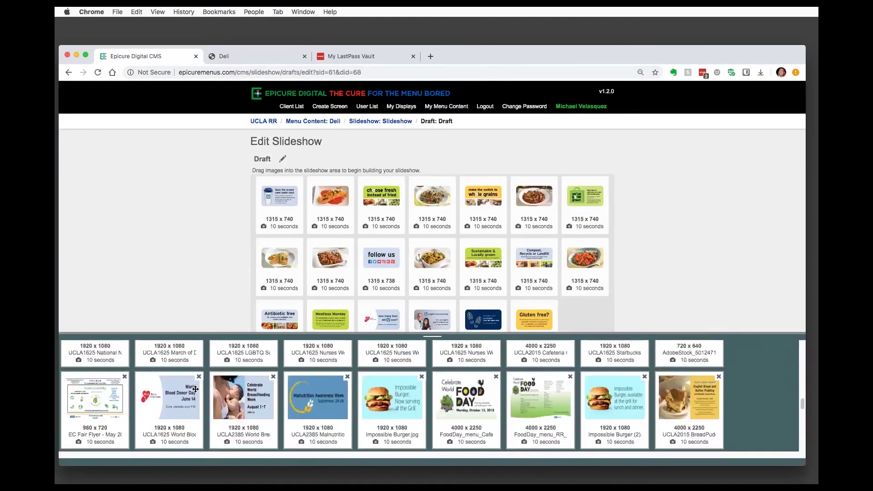
pyautogui.scroll(-3, 195, 389)
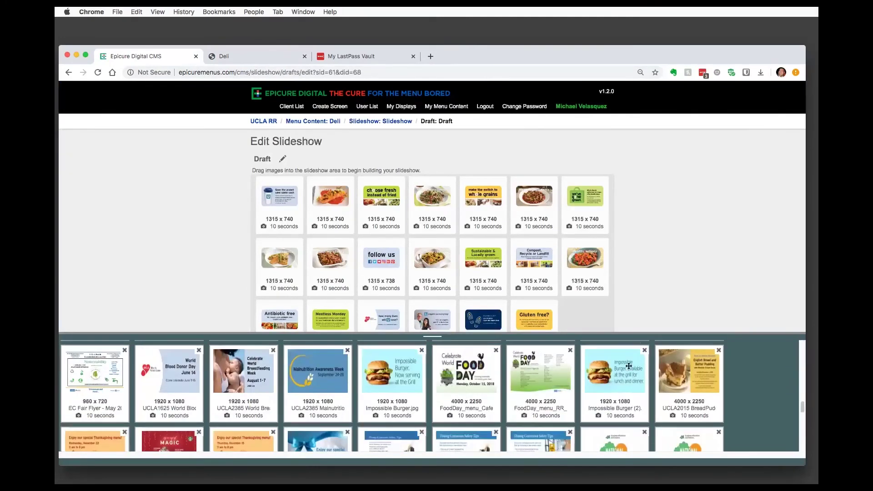
pyautogui.moveTo(629, 366); pyautogui.dragTo(587, 310)
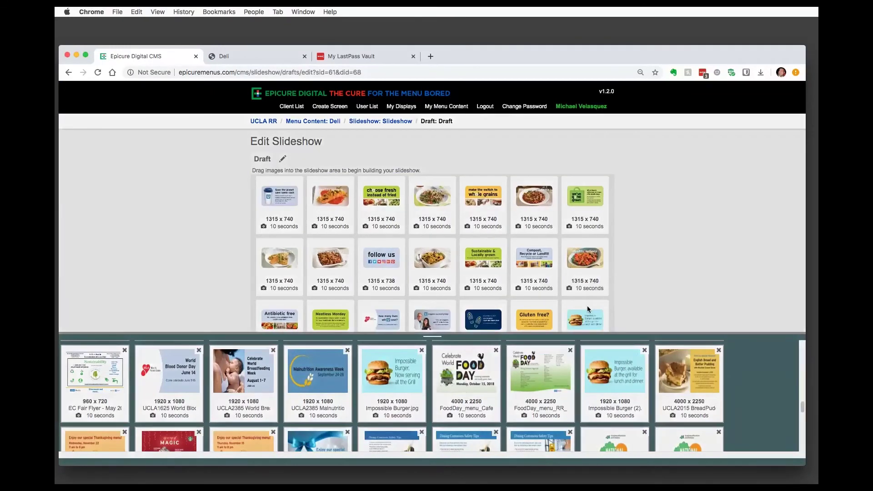
pyautogui.click(587, 309)
pyautogui.click(623, 93)
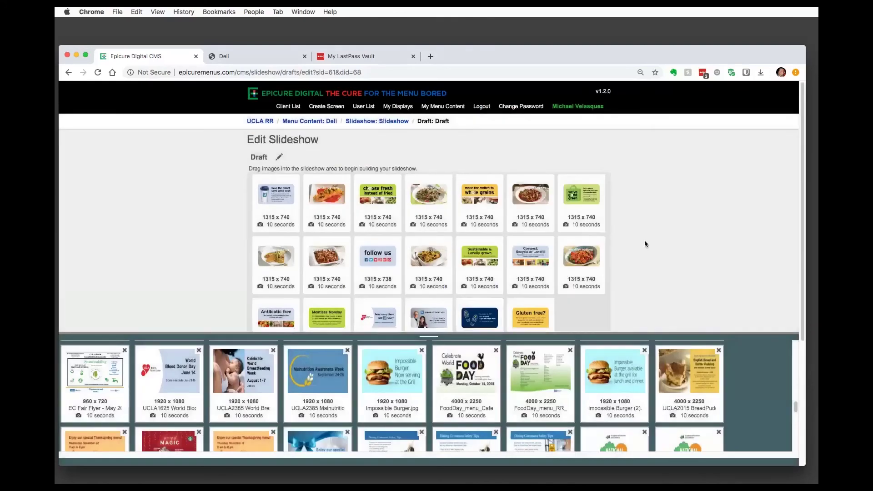
# Look over the Deli slideshow draft's images and its options for saving, previewing and publishing the draft.
pyautogui.scroll(-1, 645, 241)
pyautogui.scroll(-3, 645, 238)
pyautogui.scroll(5, 645, 236)
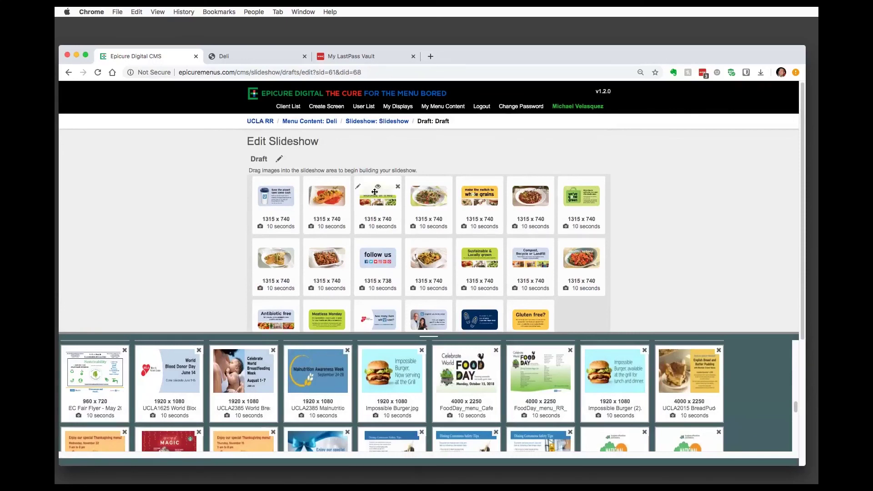
pyautogui.scroll(-1, 654, 260)
pyautogui.scroll(-5, 655, 260)
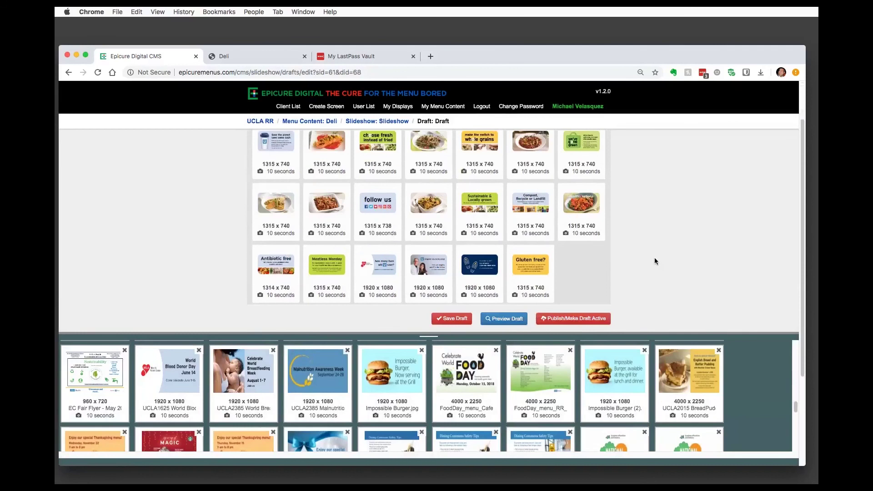
pyautogui.scroll(5, 654, 260)
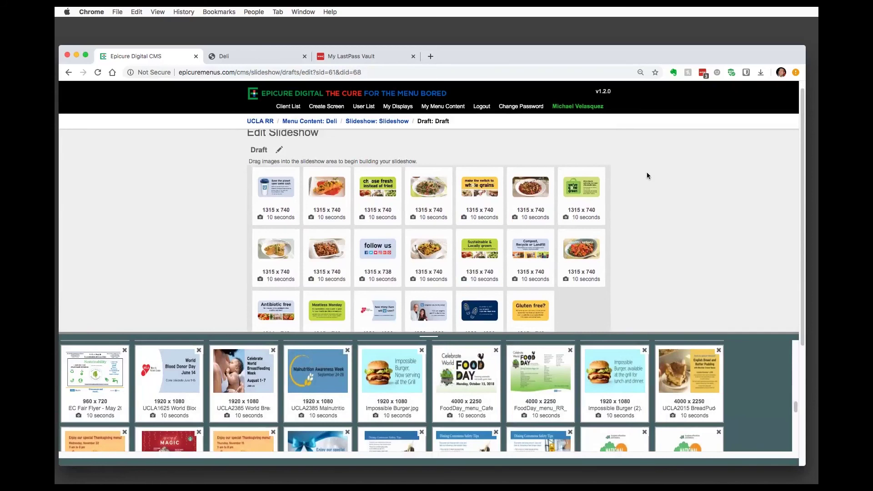
pyautogui.scroll(-2, 636, 257)
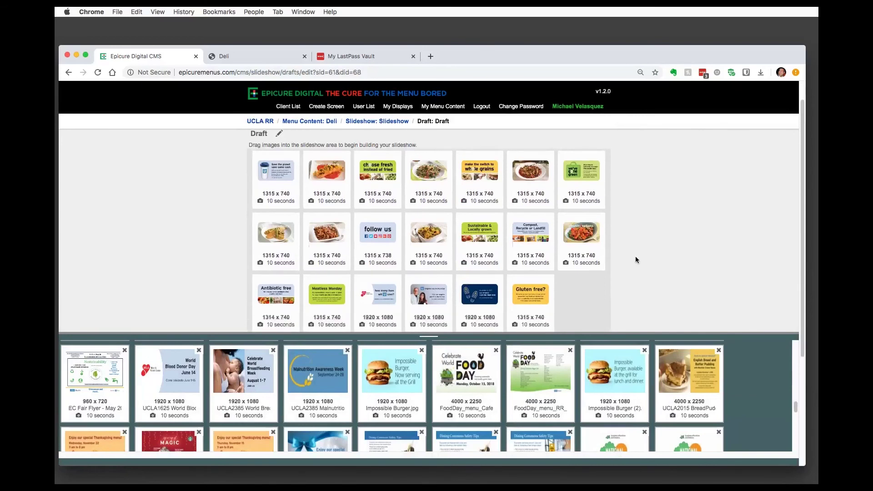
pyautogui.scroll(-4, 636, 260)
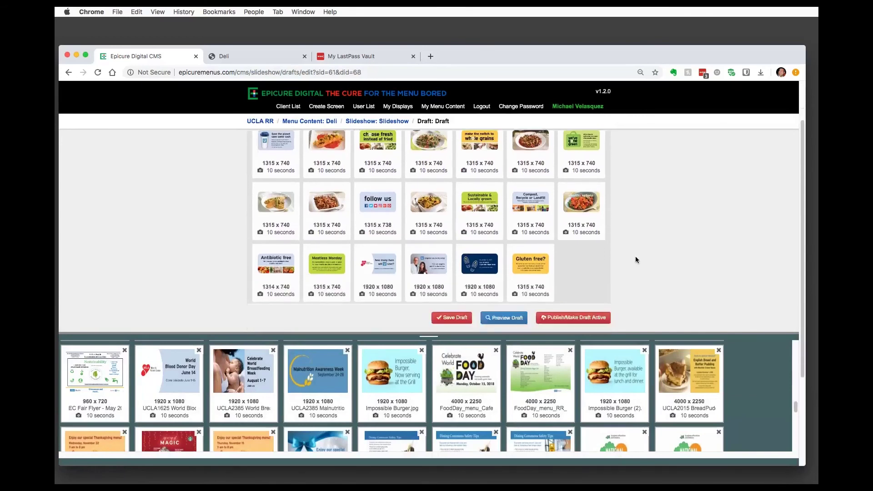